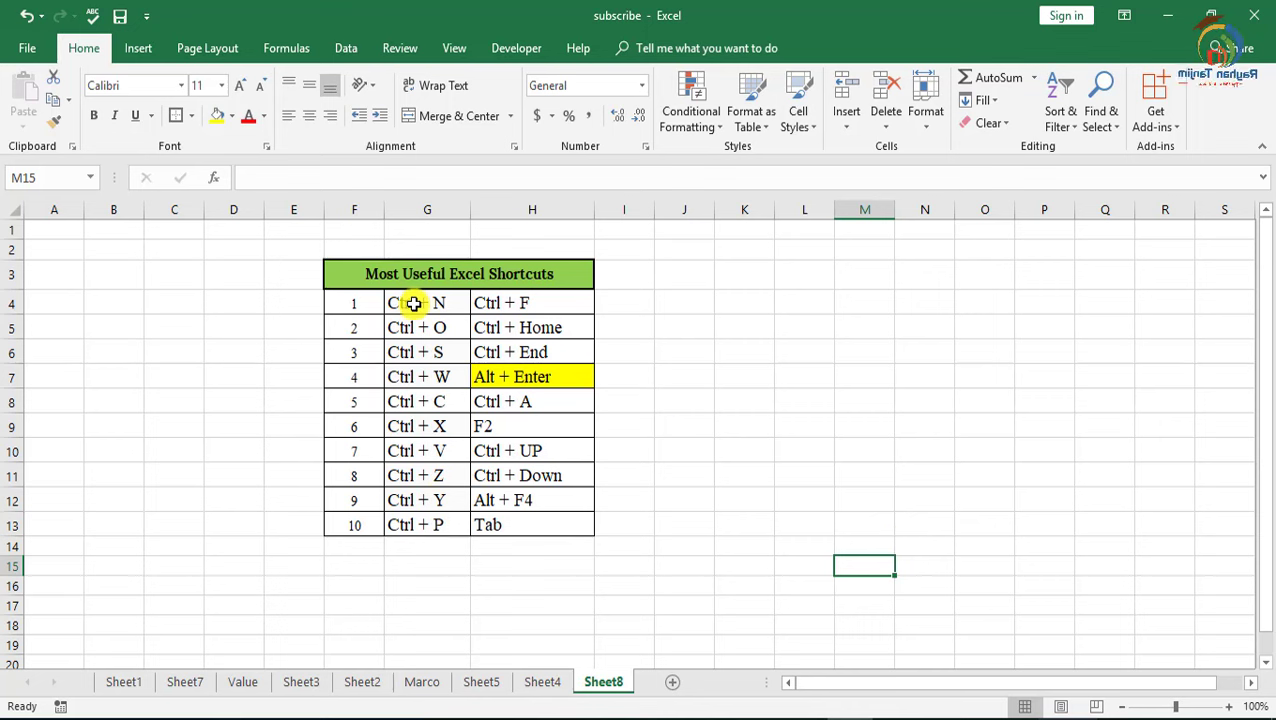
Step: Highlight both shortcut columns, G4:G13 and H4:H13, then select Ctrl + N in G4
{"action": "left_click_drag", "start_coordinate": [413, 302], "coordinate": [427, 525]}
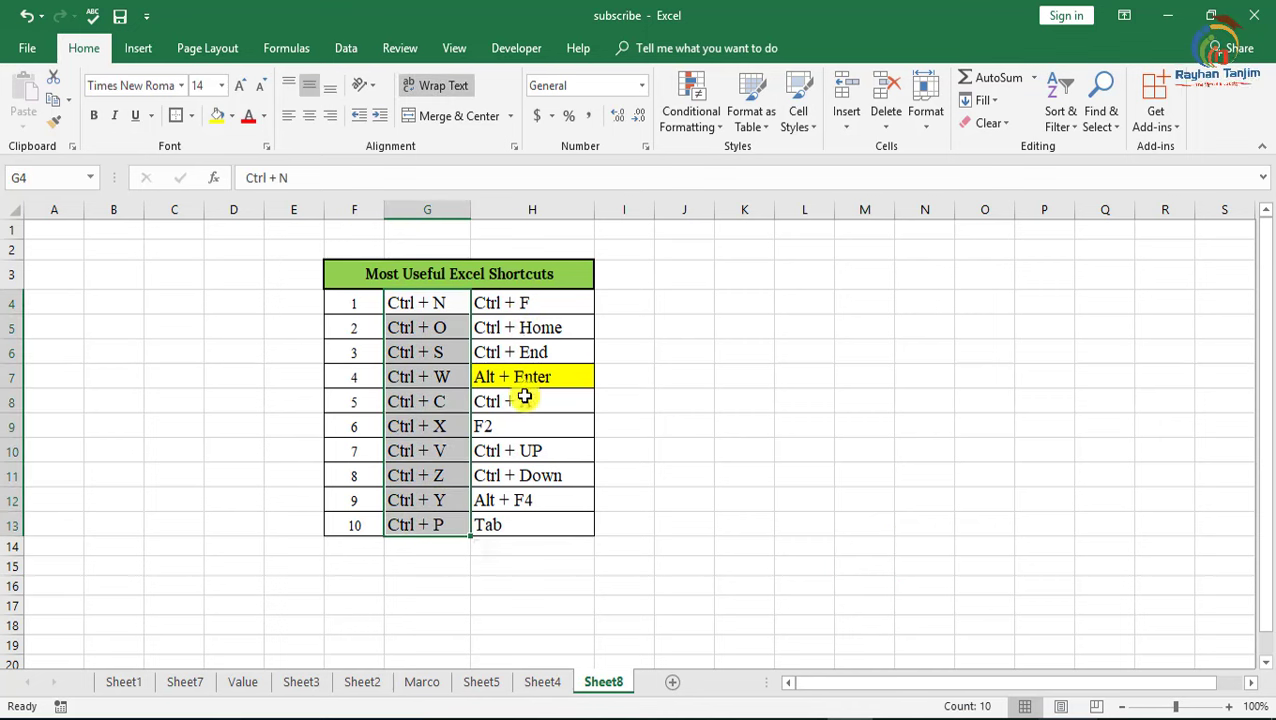
{"action": "left_click_drag", "start_coordinate": [505, 302], "coordinate": [515, 525]}
{"action": "left_click", "coordinate": [418, 302]}
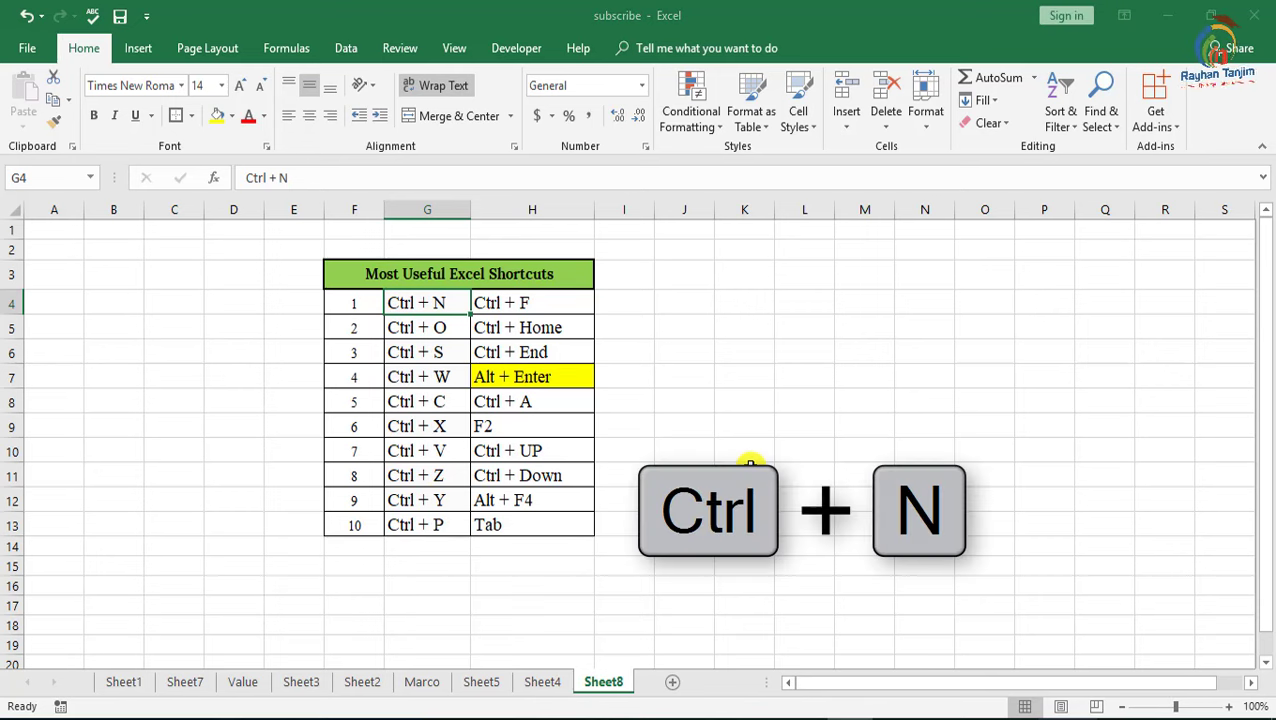
{"action": "key", "text": "ctrl+n"}
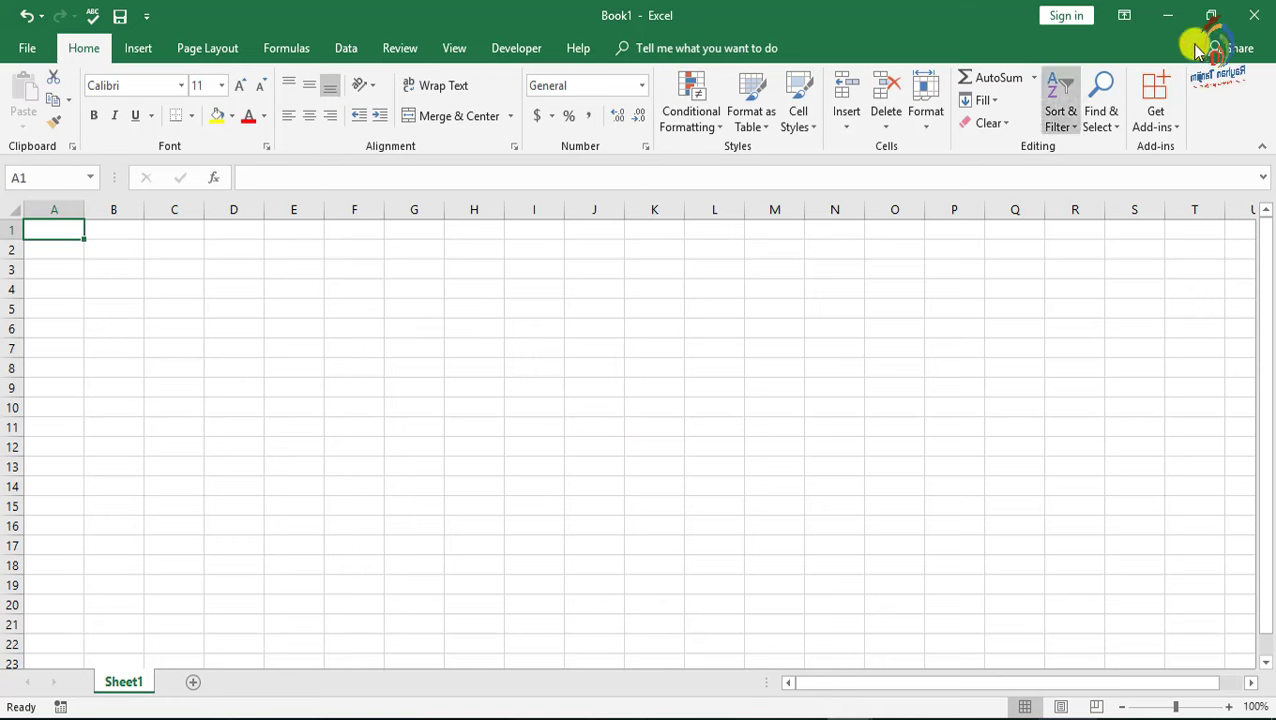
{"action": "key", "text": "ctrl+w"}
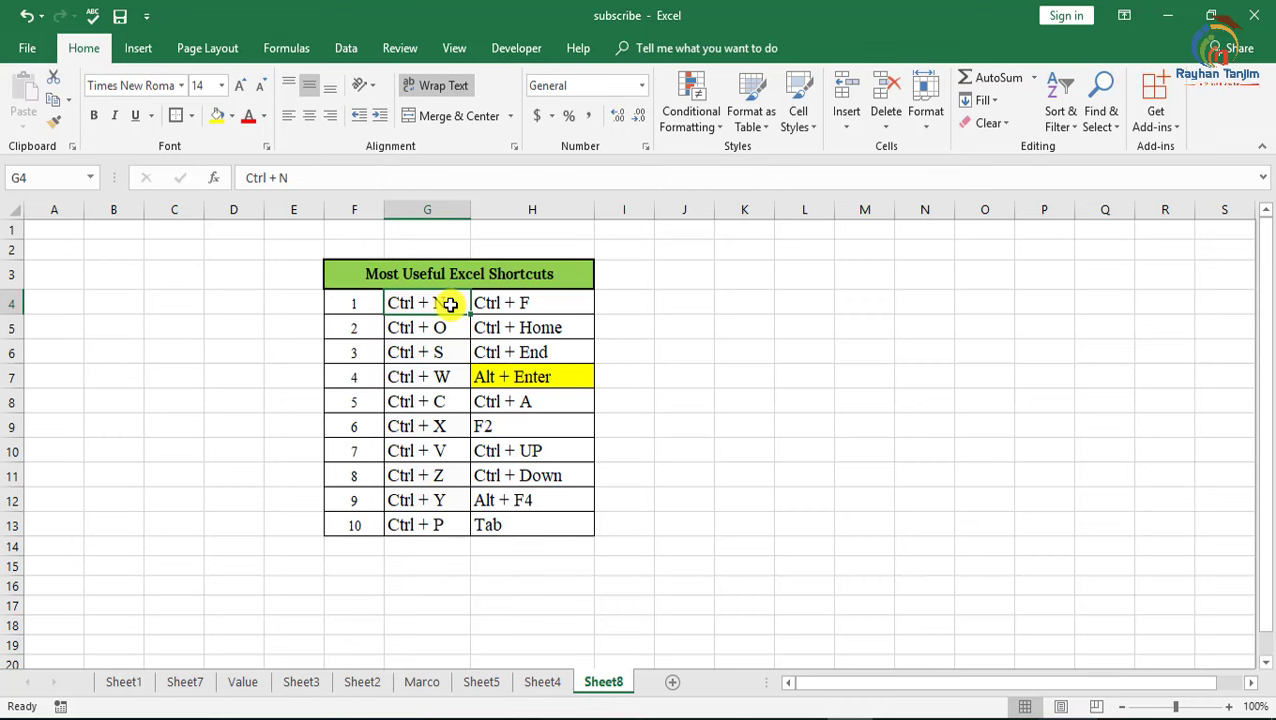
{"action": "left_click", "coordinate": [28, 48]}
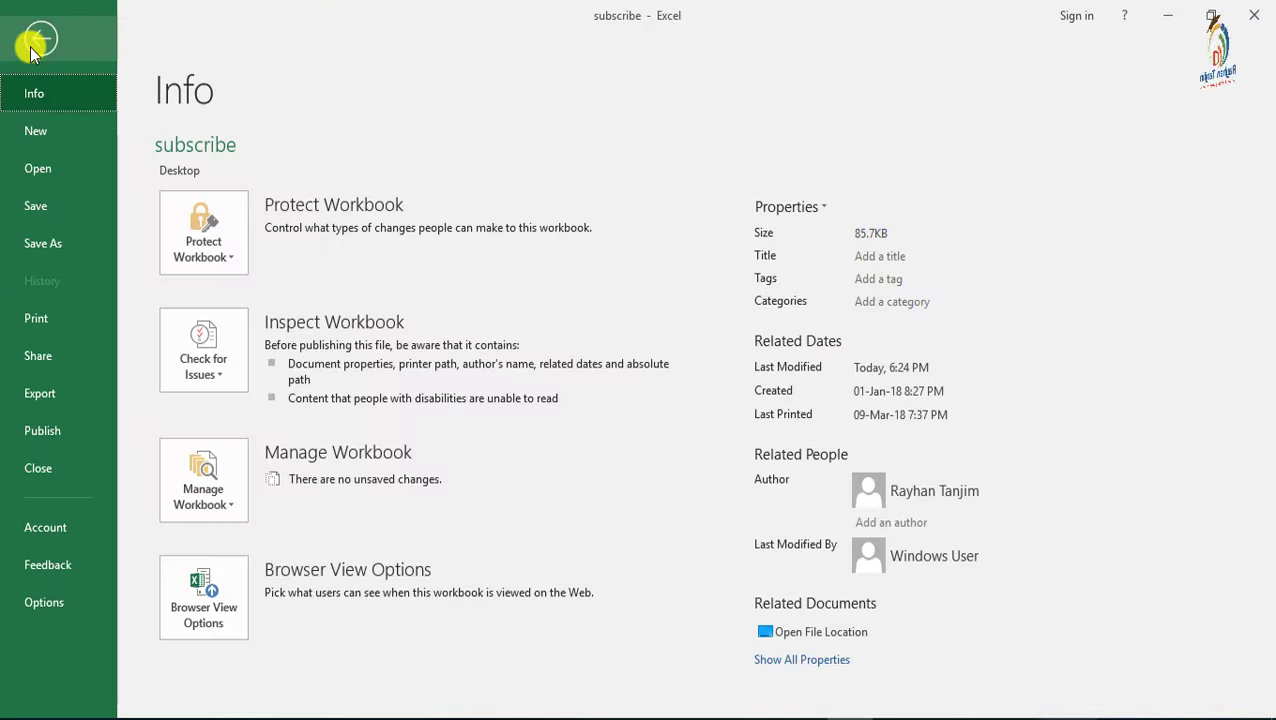
{"action": "left_click", "coordinate": [57, 138]}
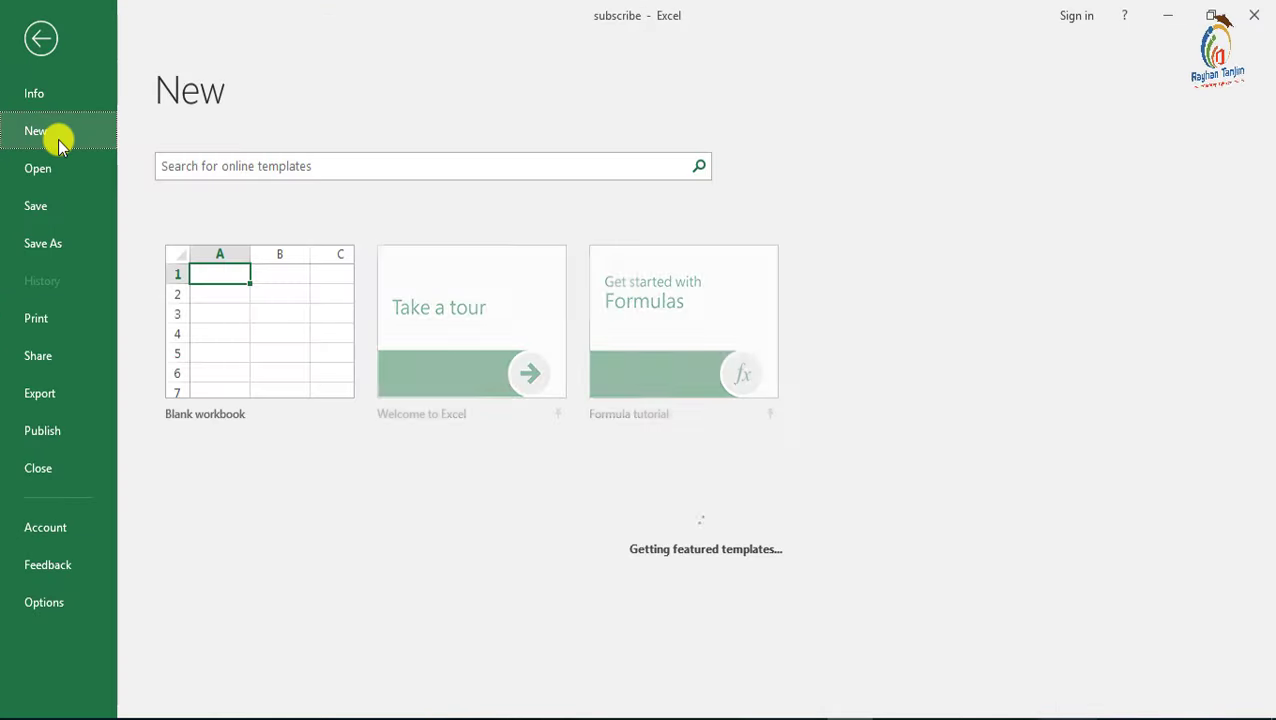
{"action": "left_click", "coordinate": [249, 349]}
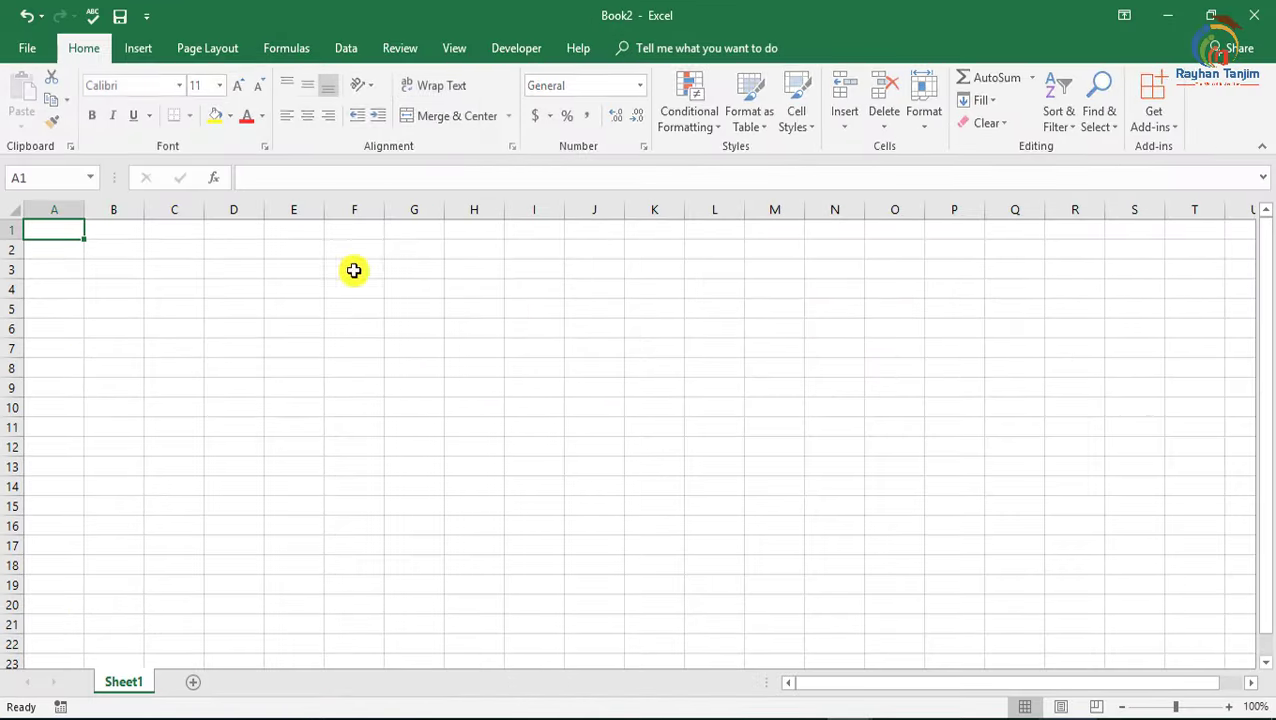
{"action": "left_click", "coordinate": [1259, 17]}
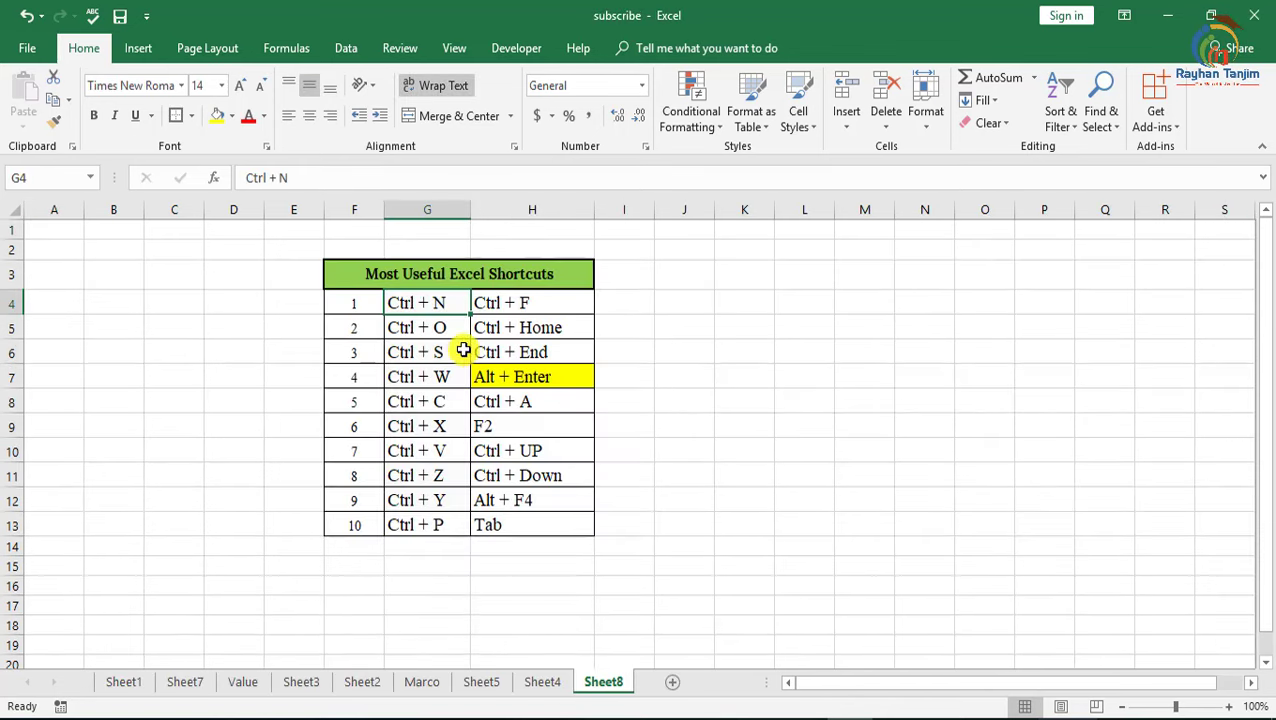
{"action": "left_click", "coordinate": [441, 327]}
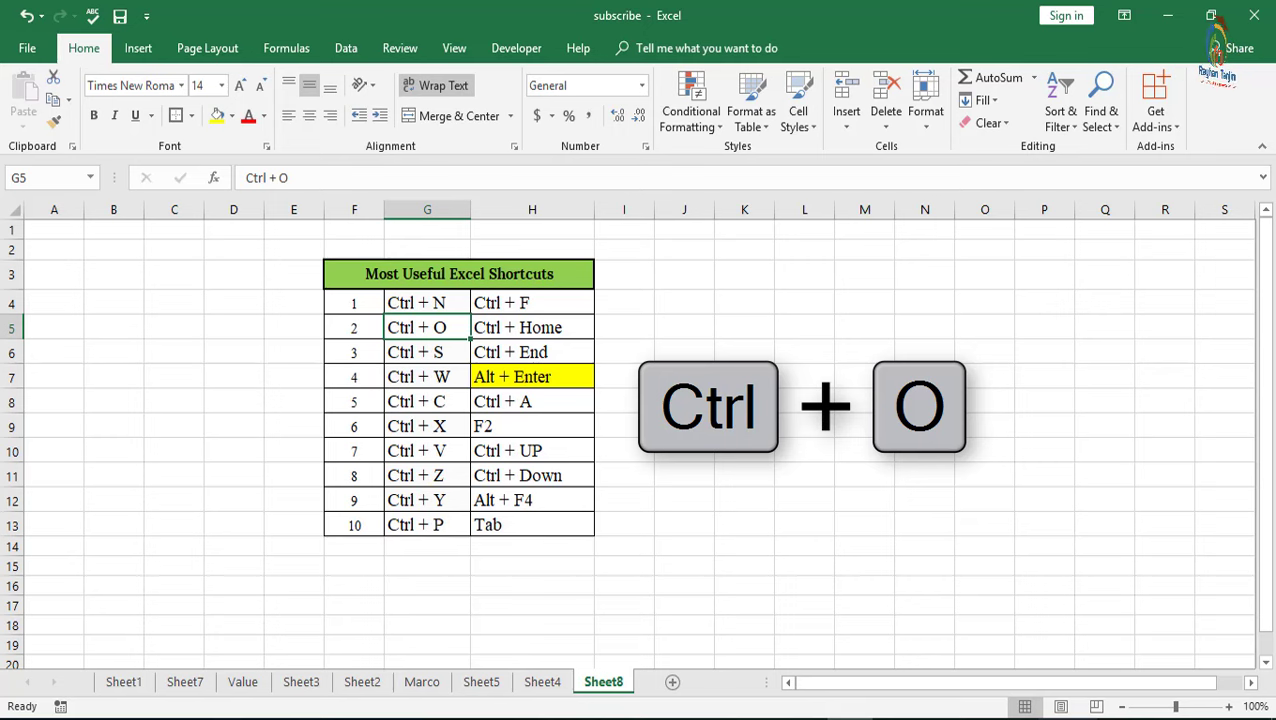
{"action": "key", "text": "ctrl+o"}
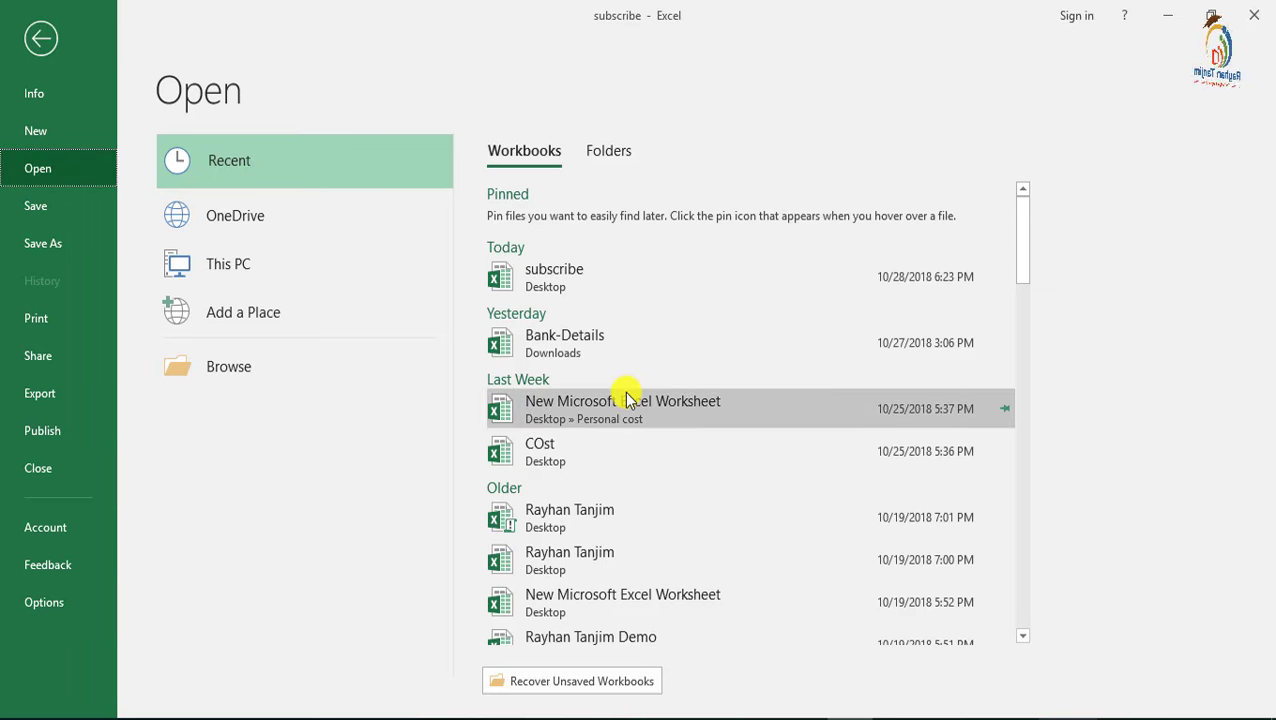
{"action": "left_click", "coordinate": [649, 636]}
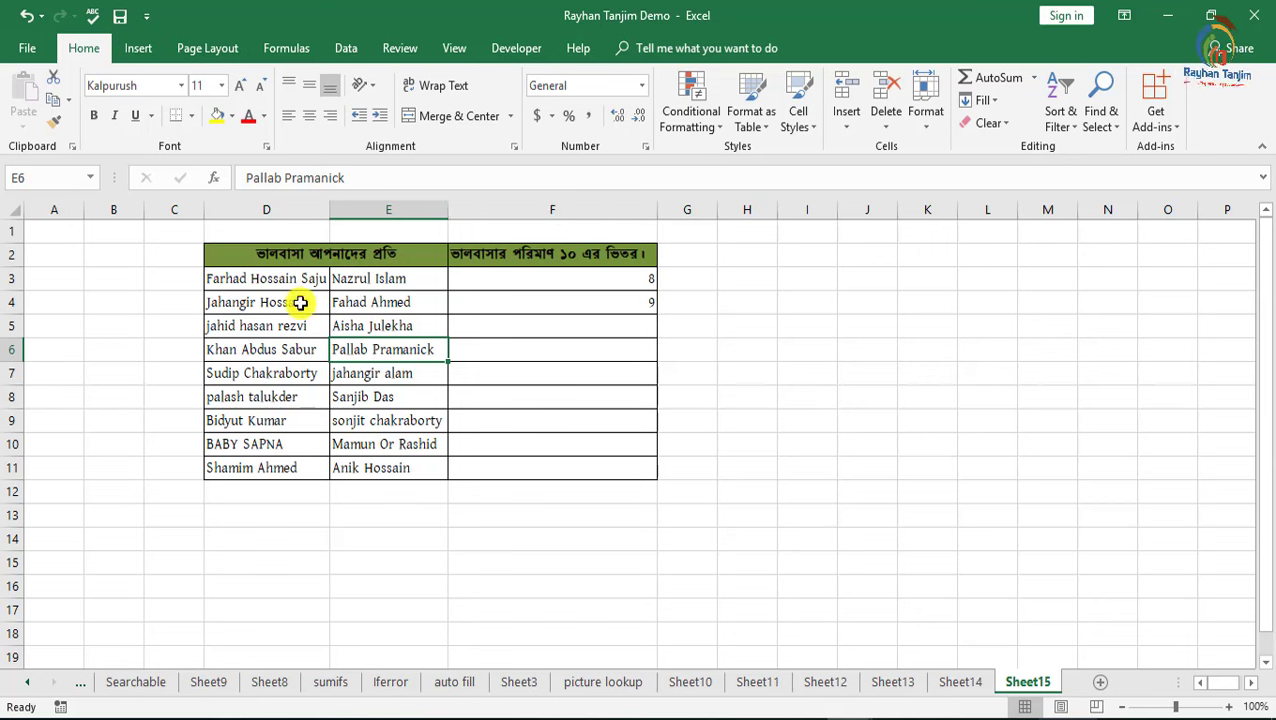
{"action": "left_click", "coordinate": [1258, 16]}
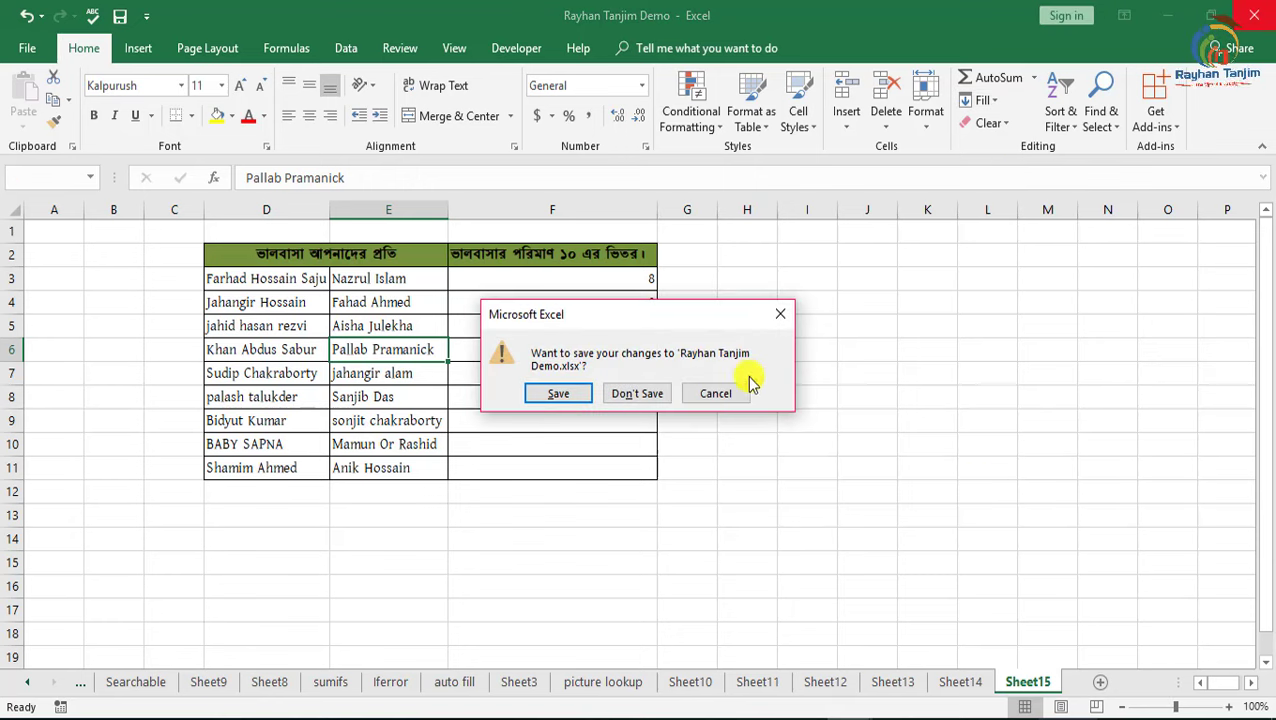
{"action": "left_click", "coordinate": [640, 394]}
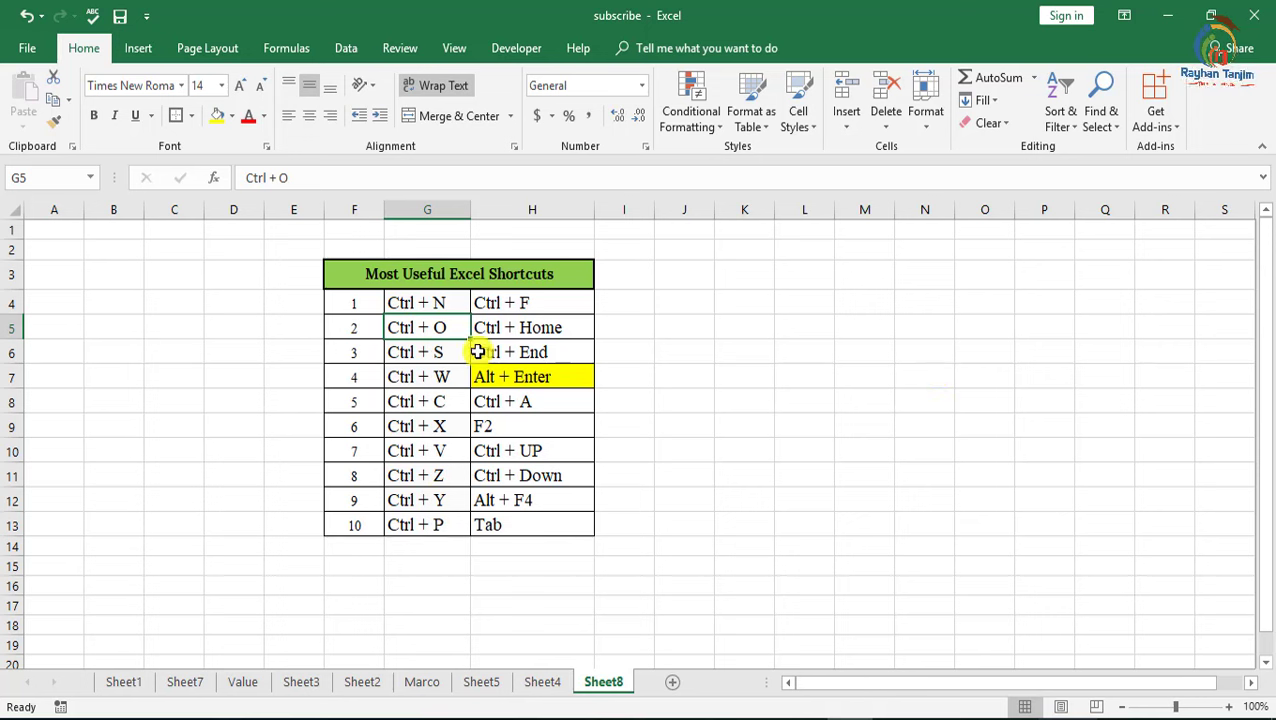
{"action": "left_click", "coordinate": [438, 302]}
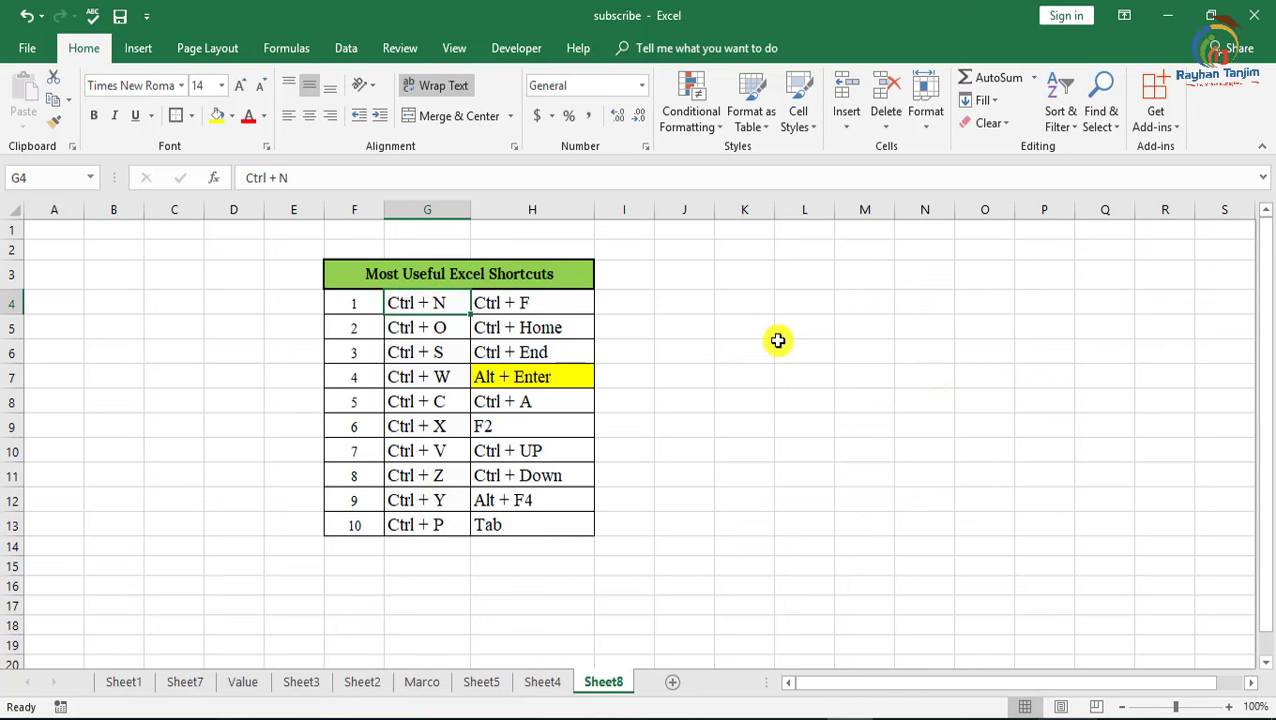
Step: Step down from Ctrl + O in G5 to Ctrl + S in G6
{"action": "left_click", "coordinate": [430, 327]}
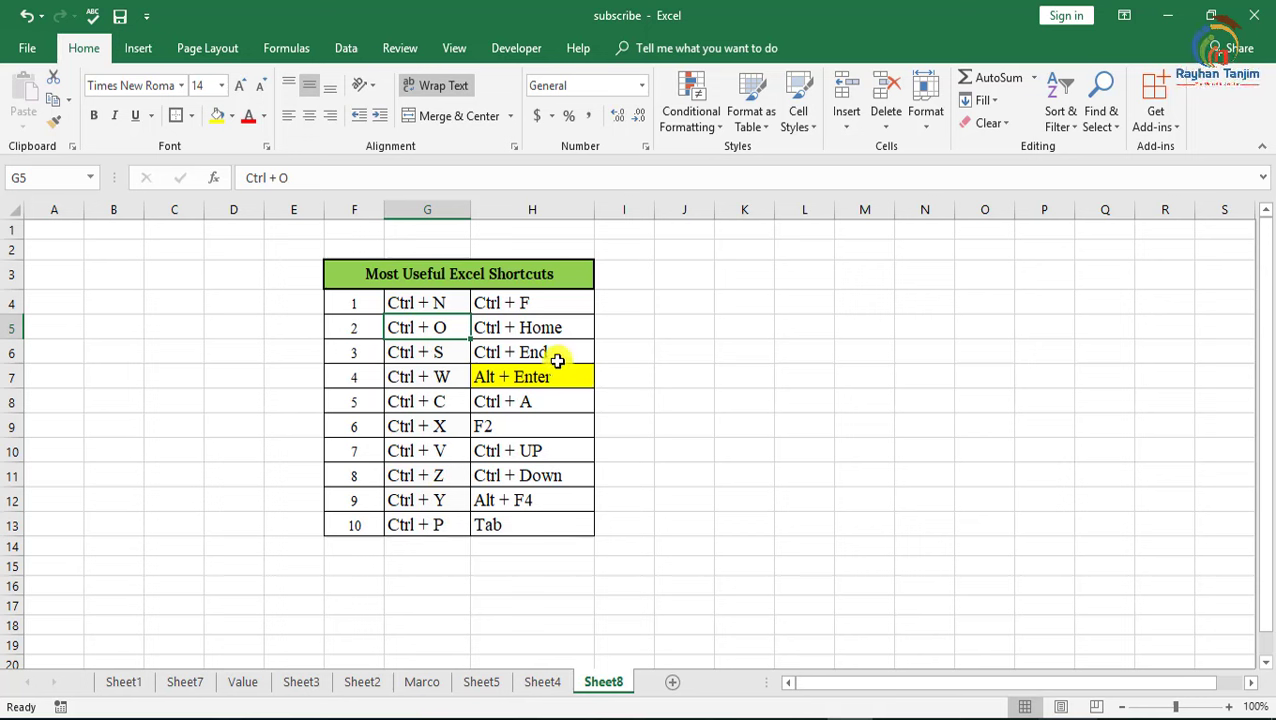
{"action": "left_click", "coordinate": [431, 357]}
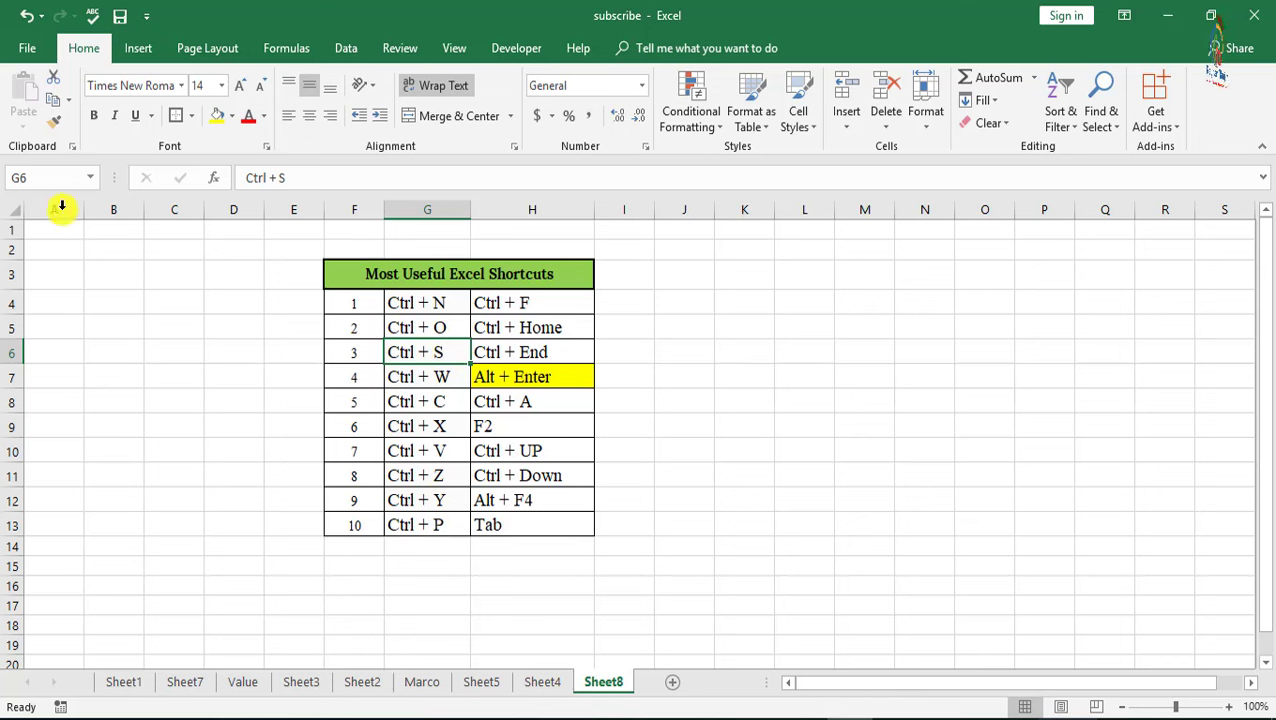
Step: Create a new blank workbook from the File view
{"action": "left_click", "coordinate": [28, 48]}
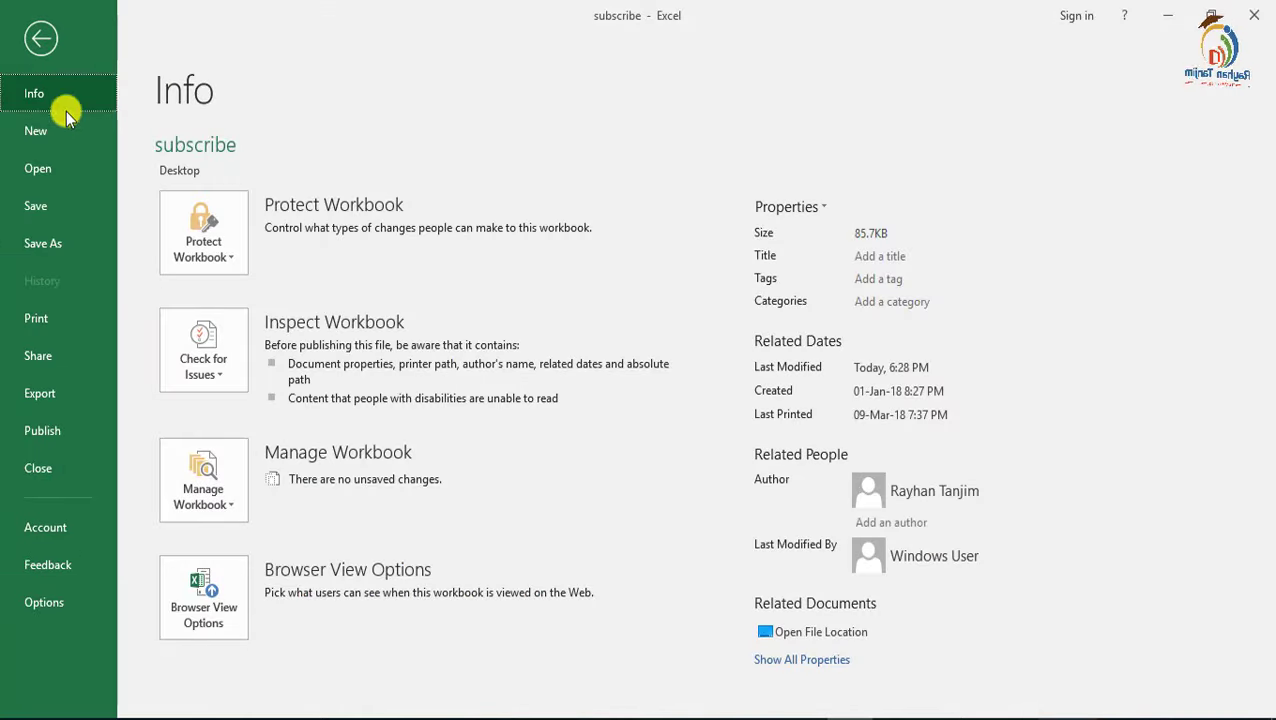
{"action": "left_click", "coordinate": [52, 170]}
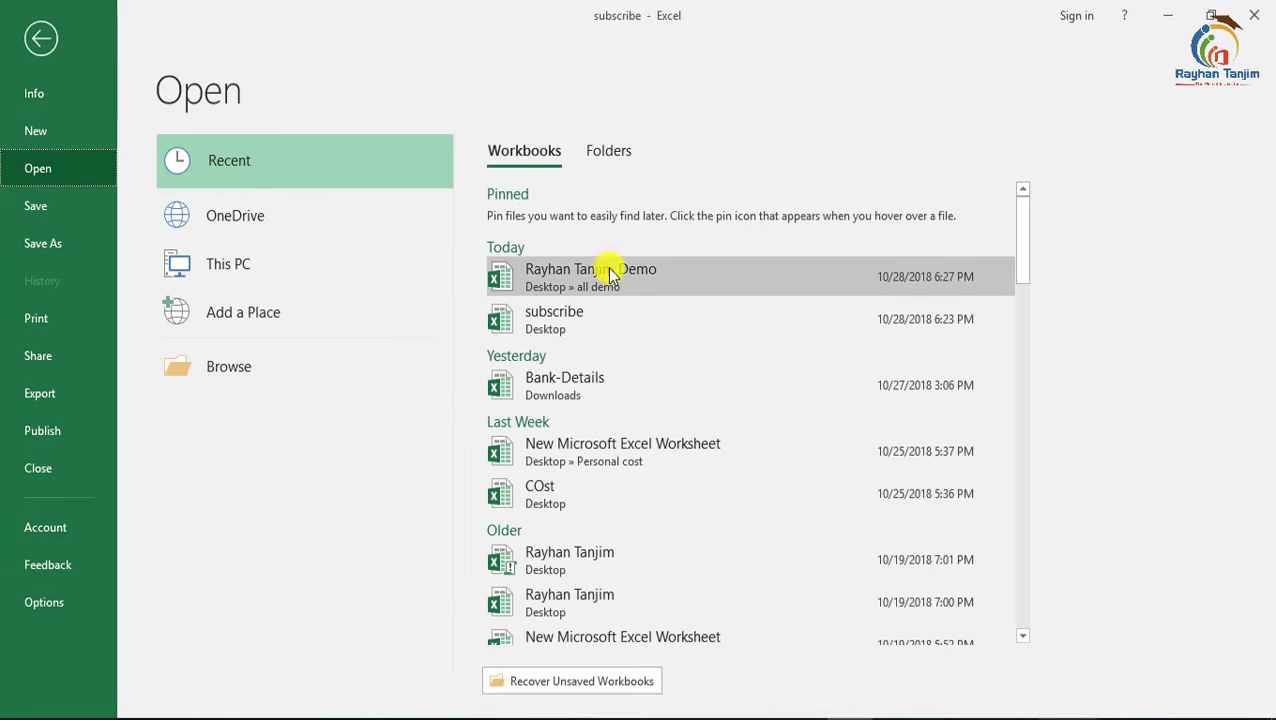
{"action": "left_click", "coordinate": [56, 140]}
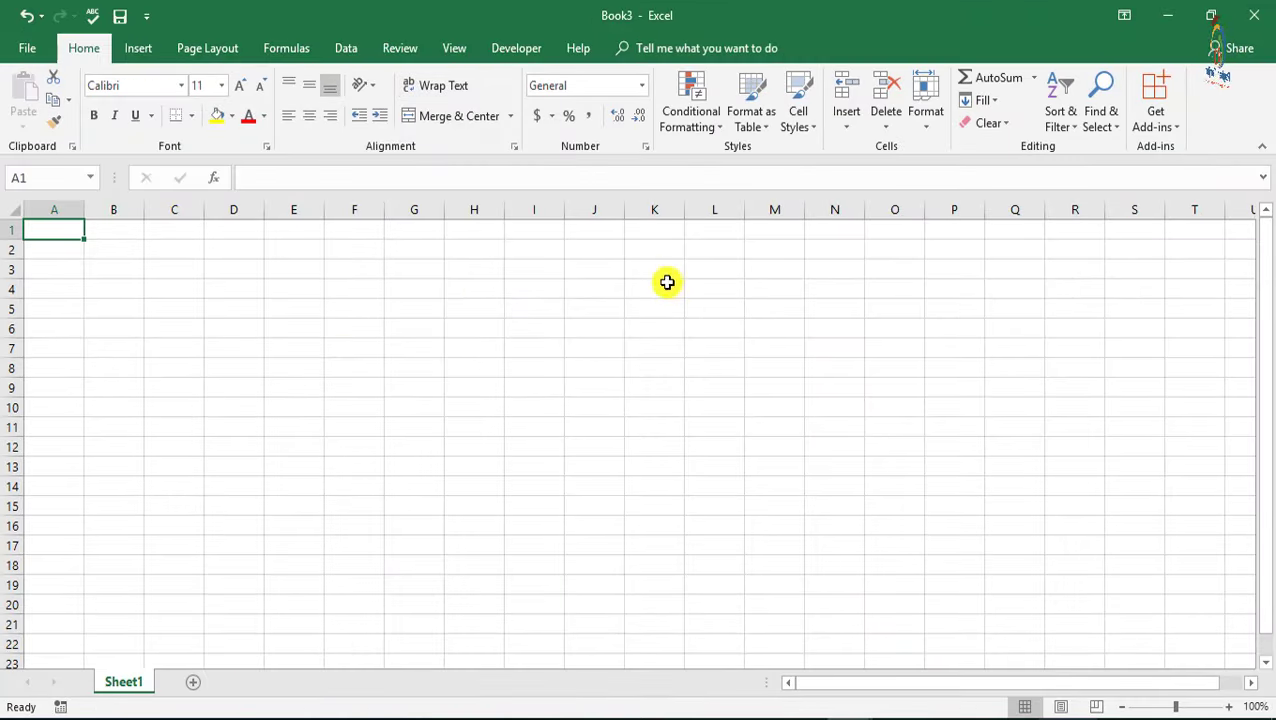
Step: Save the new workbook as Book3 in the Downloads folder with Ctrl+S
{"action": "key", "text": "ctrl+s"}
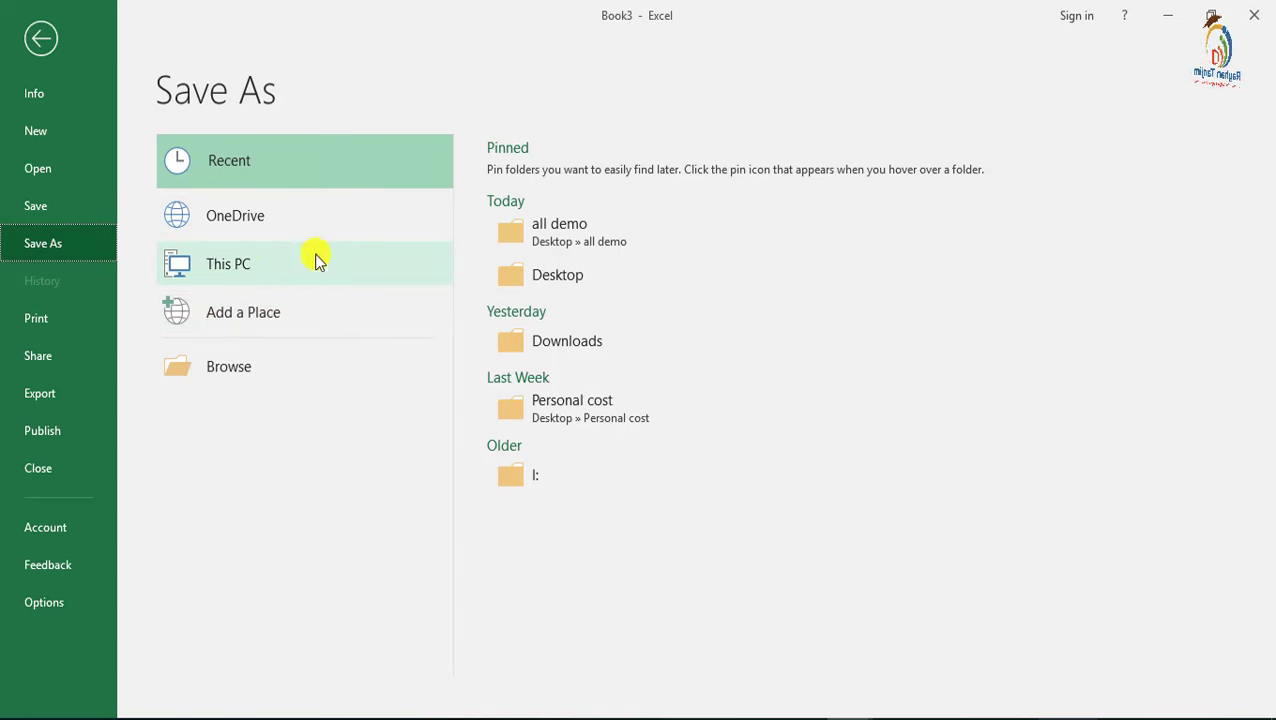
{"action": "left_click", "coordinate": [572, 343]}
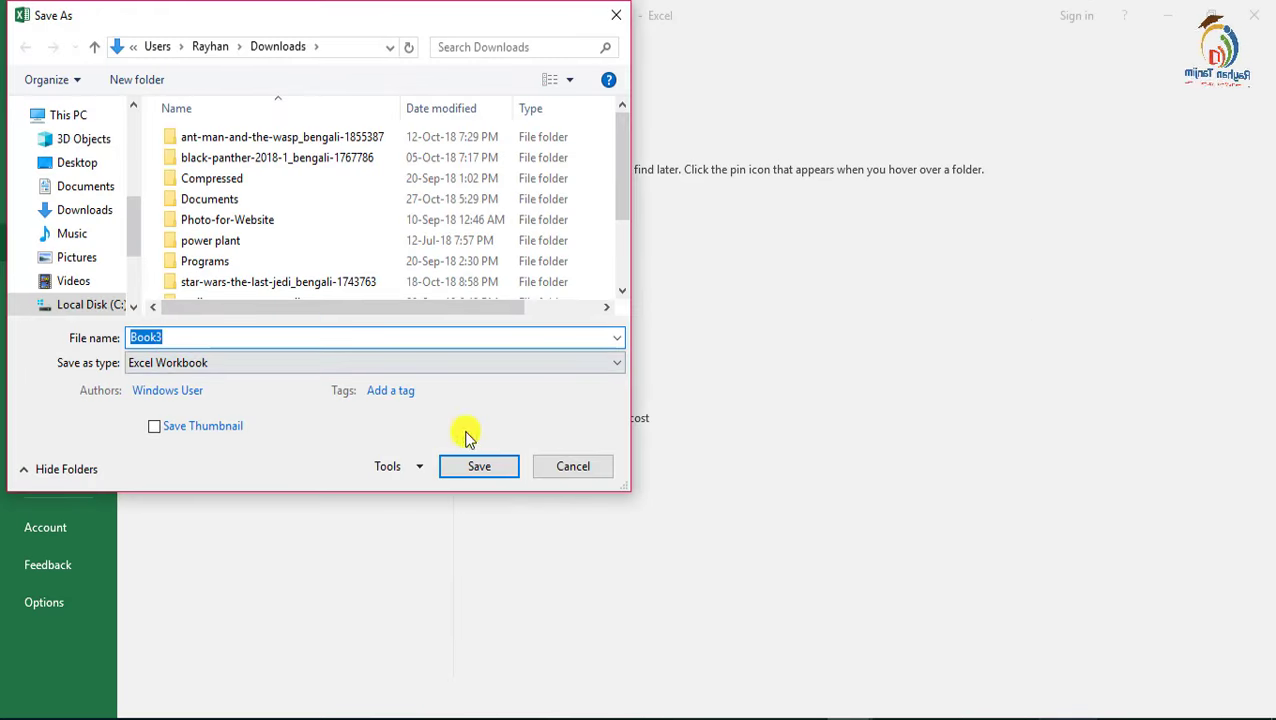
{"action": "left_click", "coordinate": [479, 466]}
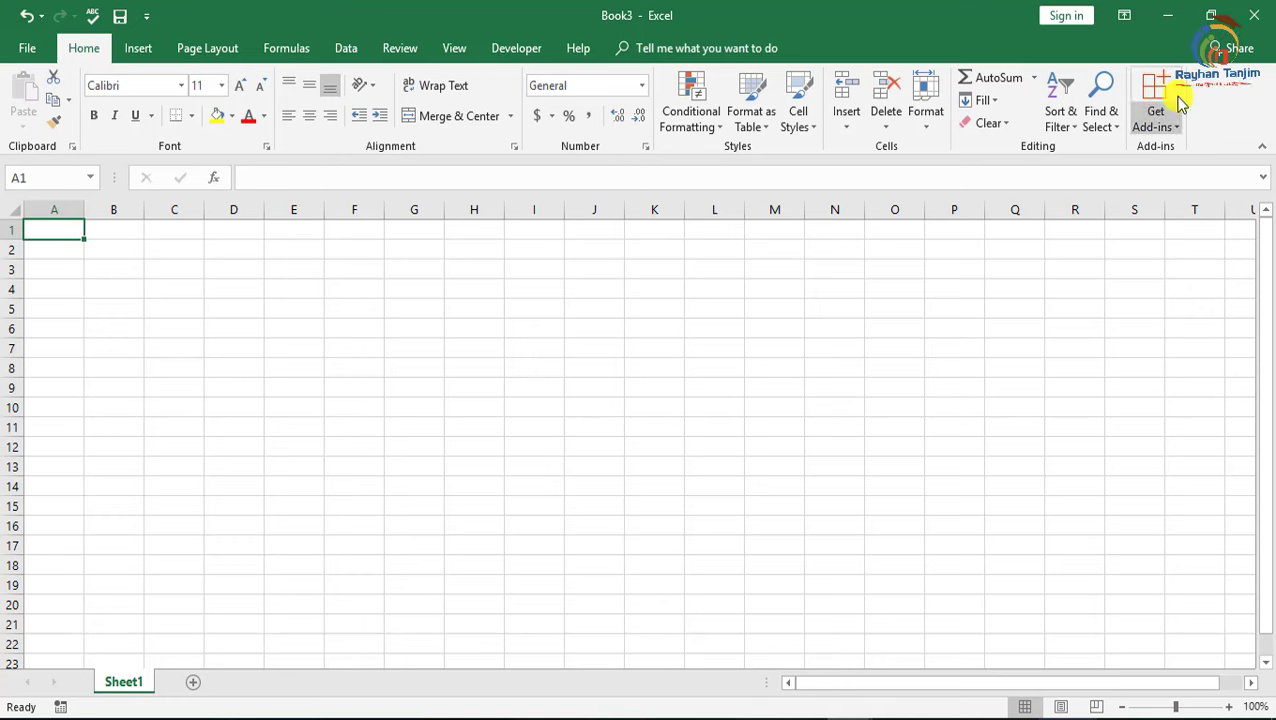
Step: Close Book3, review the Save As locations, then move to Ctrl + W in G7
{"action": "left_click", "coordinate": [1256, 15]}
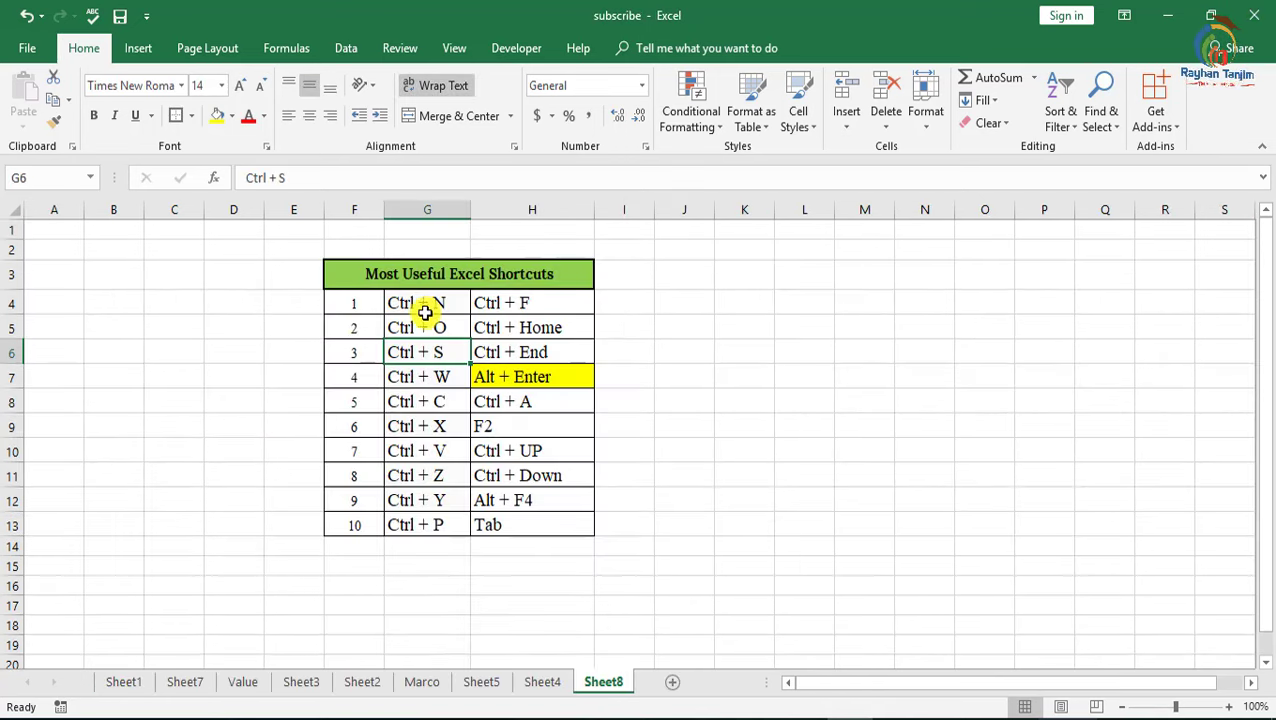
{"action": "left_click_drag", "start_coordinate": [421, 310], "coordinate": [423, 380]}
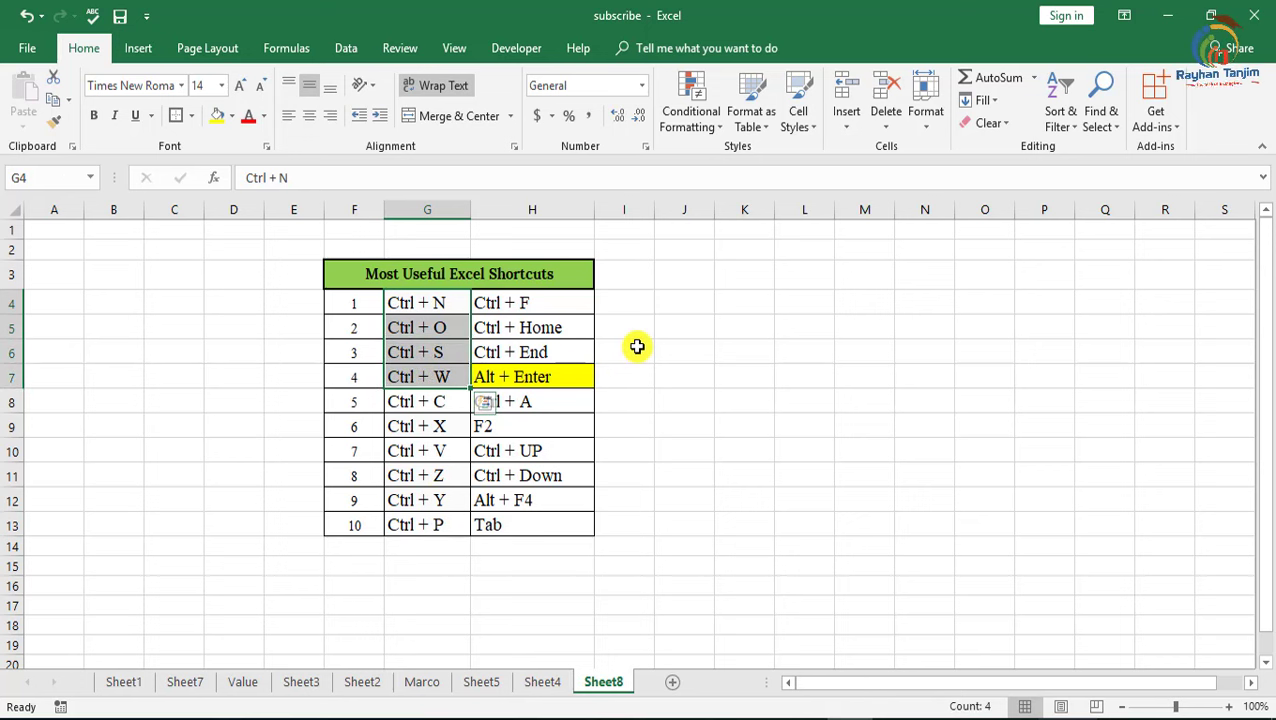
{"action": "left_click", "coordinate": [30, 50]}
{"action": "left_click", "coordinate": [41, 244]}
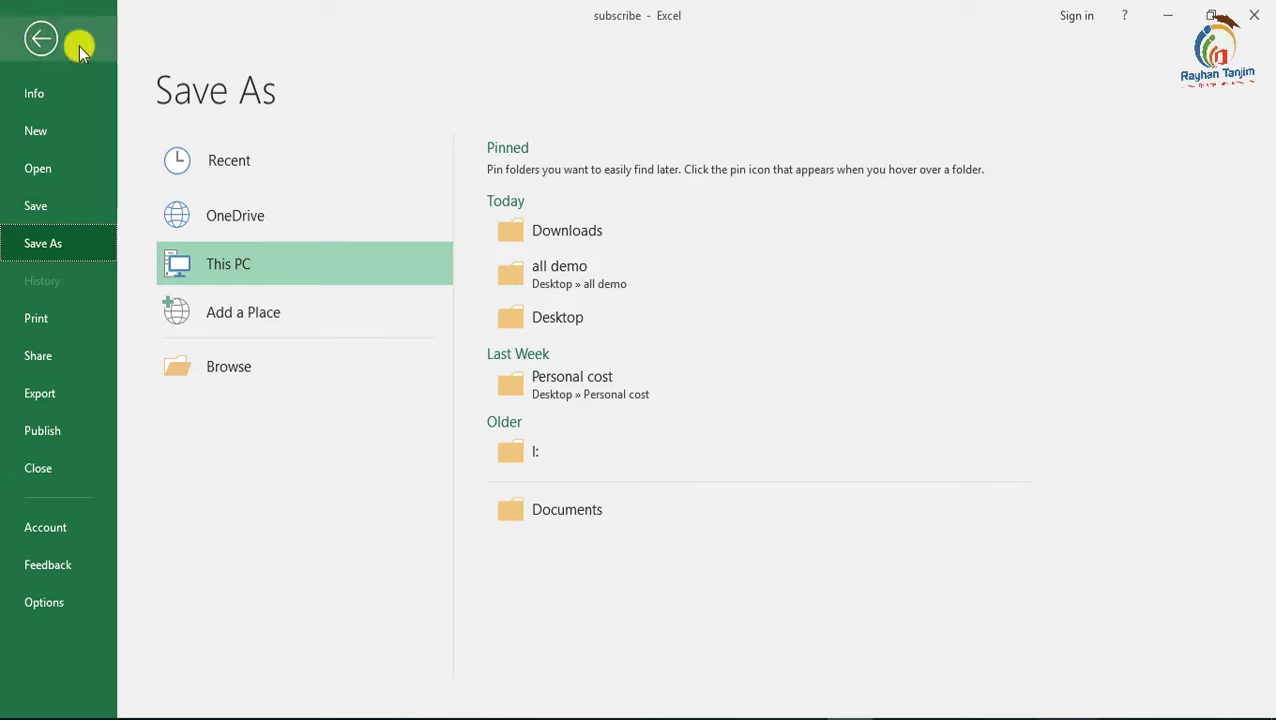
{"action": "left_click", "coordinate": [38, 38]}
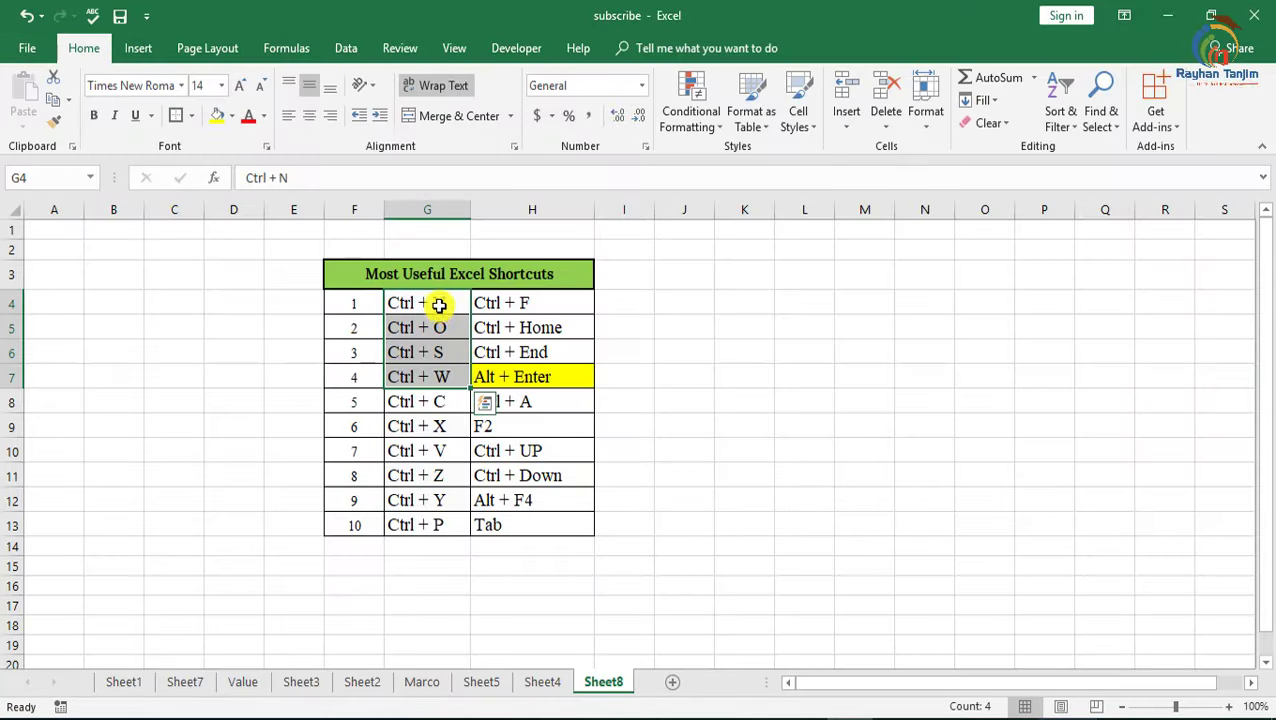
{"action": "left_click_drag", "start_coordinate": [441, 302], "coordinate": [466, 353]}
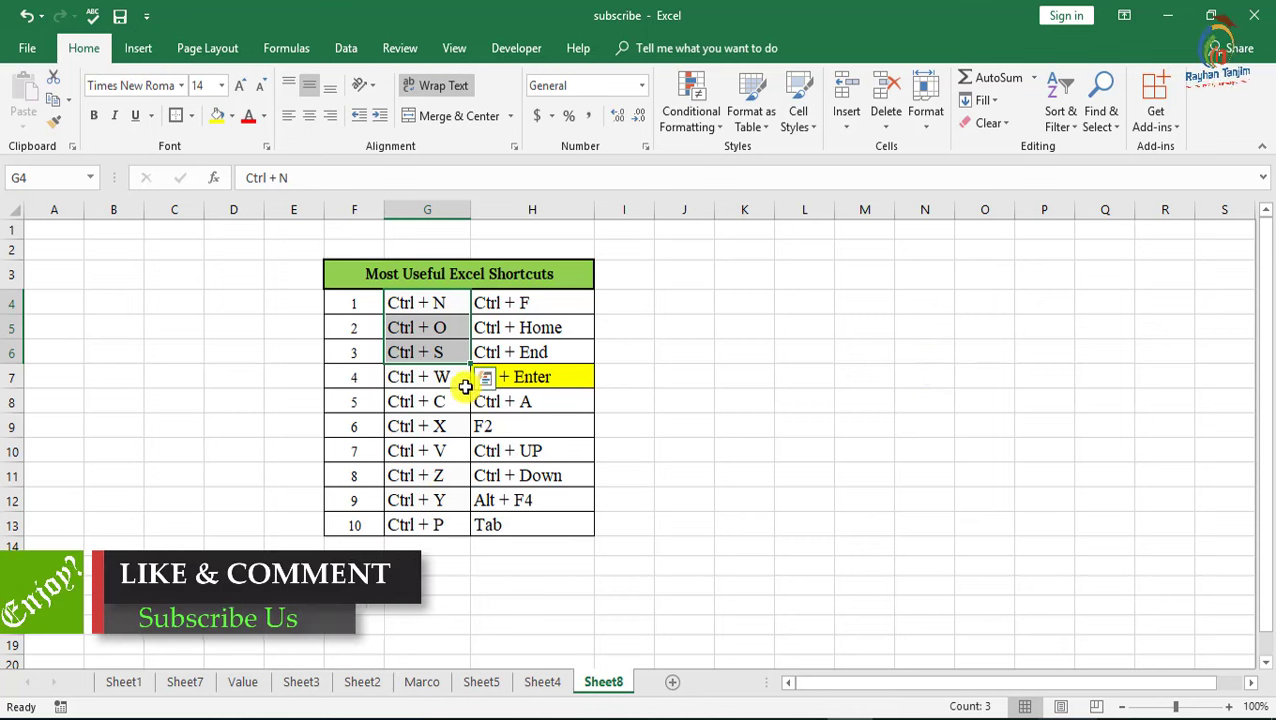
{"action": "left_click", "coordinate": [432, 376]}
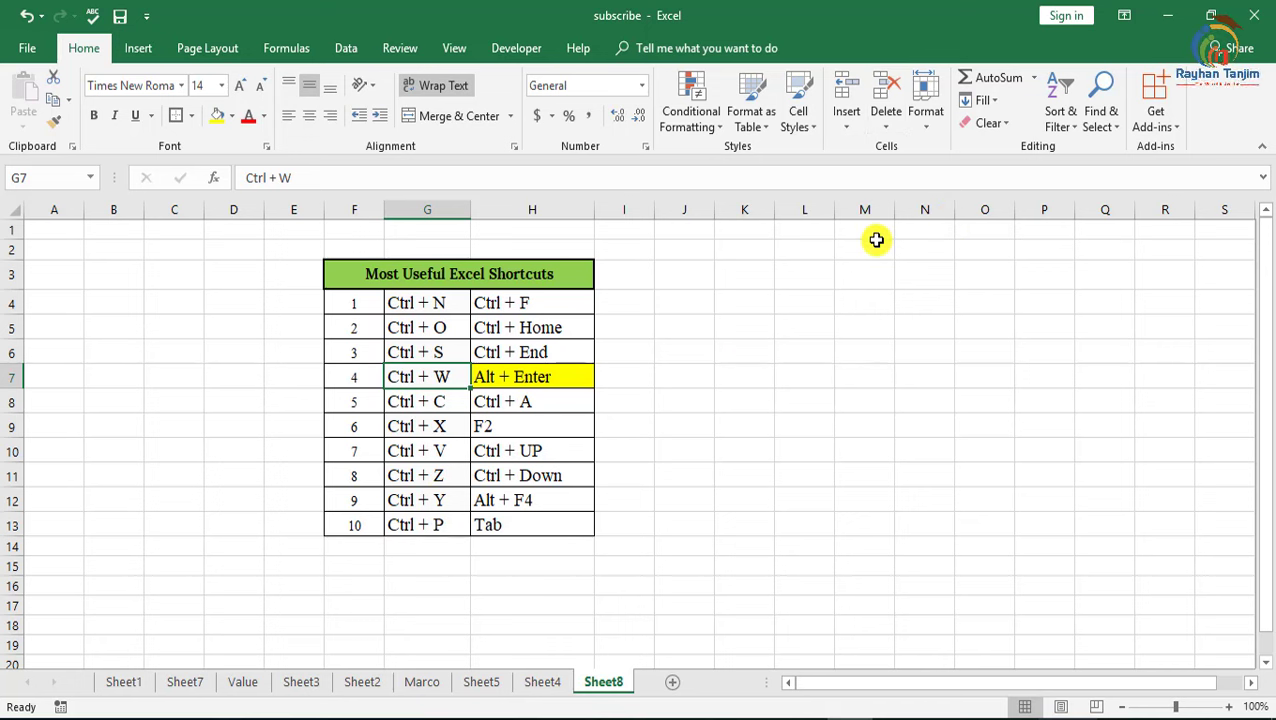
Step: Close the subscribe workbook with Ctrl+W and reopen it from the Recent workbooks list
{"action": "left_click", "coordinate": [818, 444]}
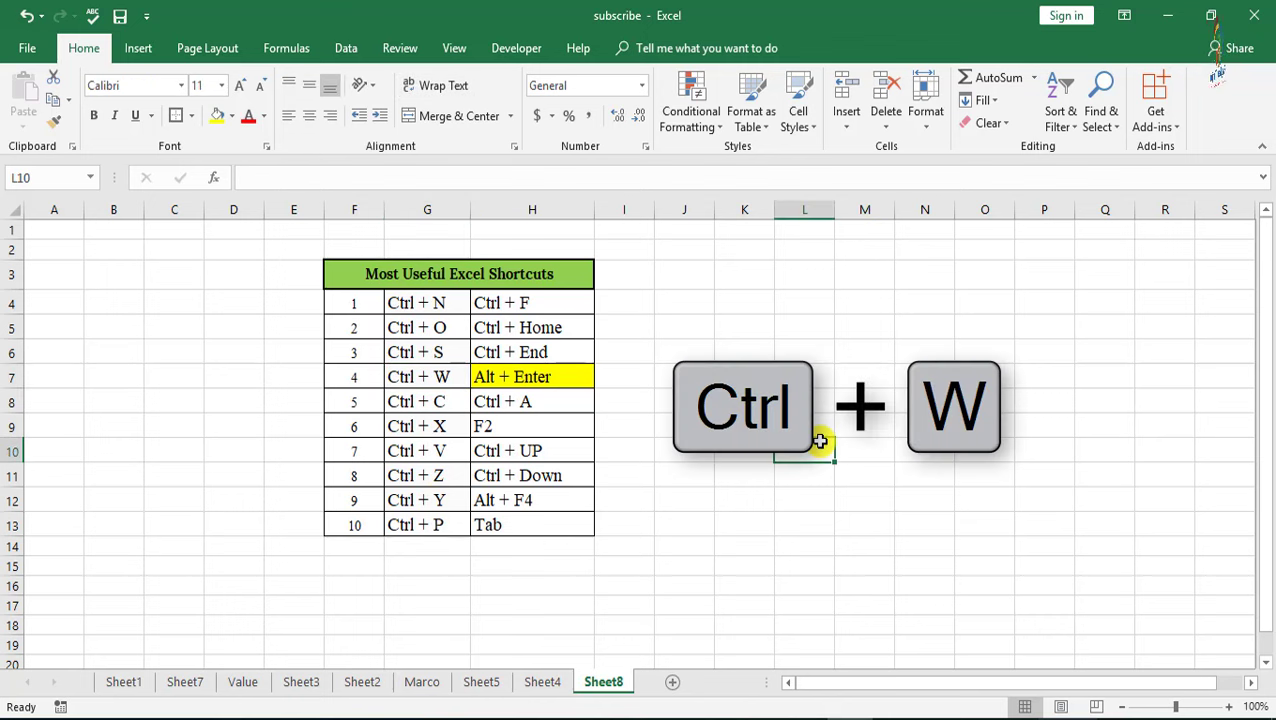
{"action": "key", "text": "ctrl+w"}
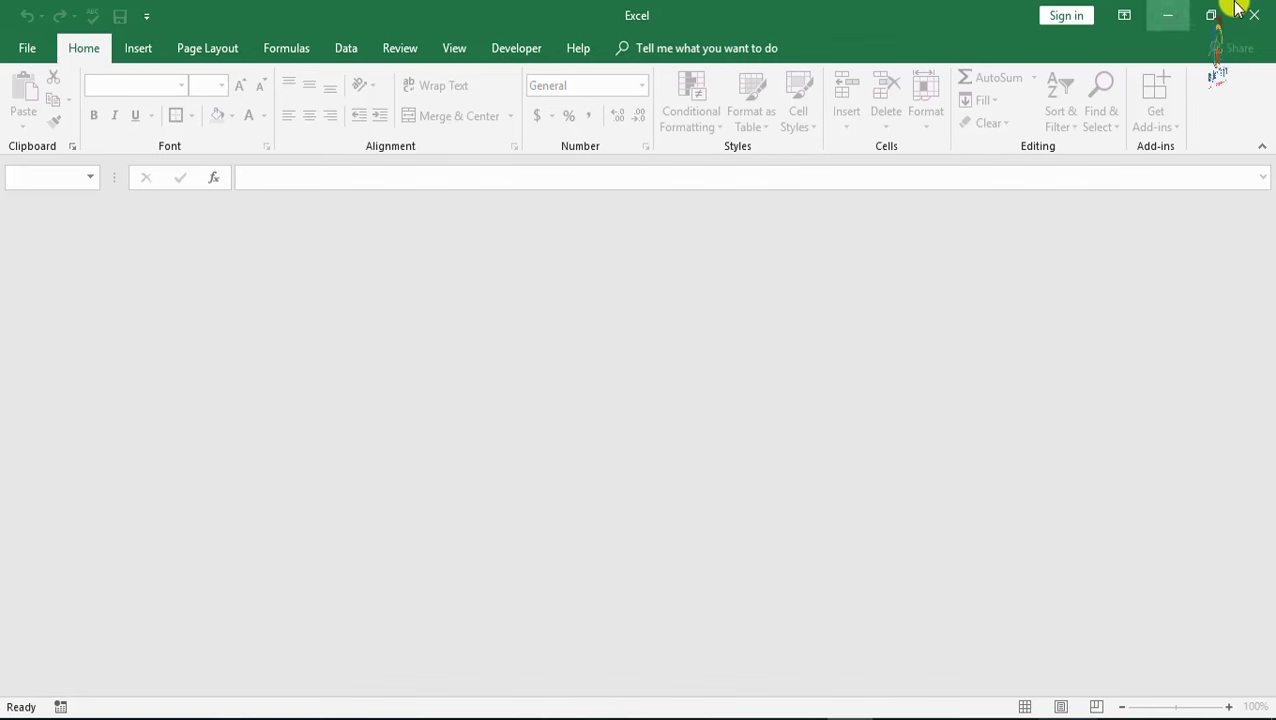
{"action": "left_click", "coordinate": [30, 47]}
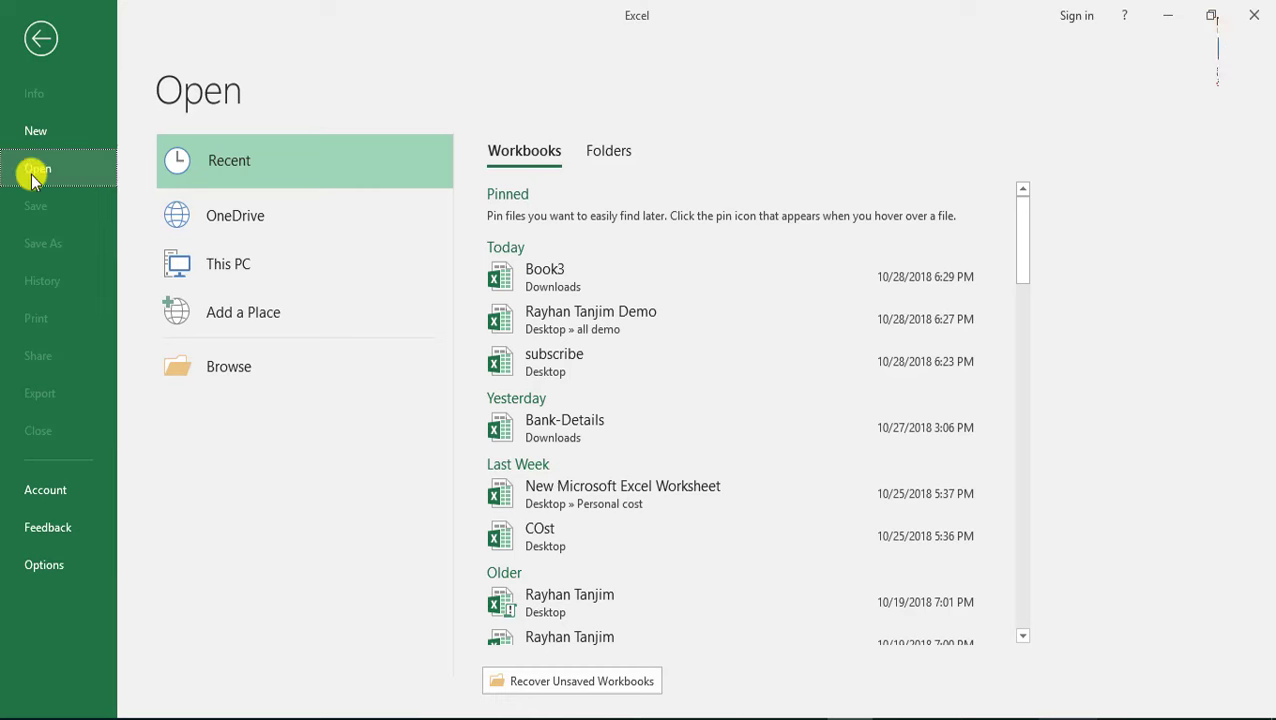
{"action": "left_click", "coordinate": [567, 378]}
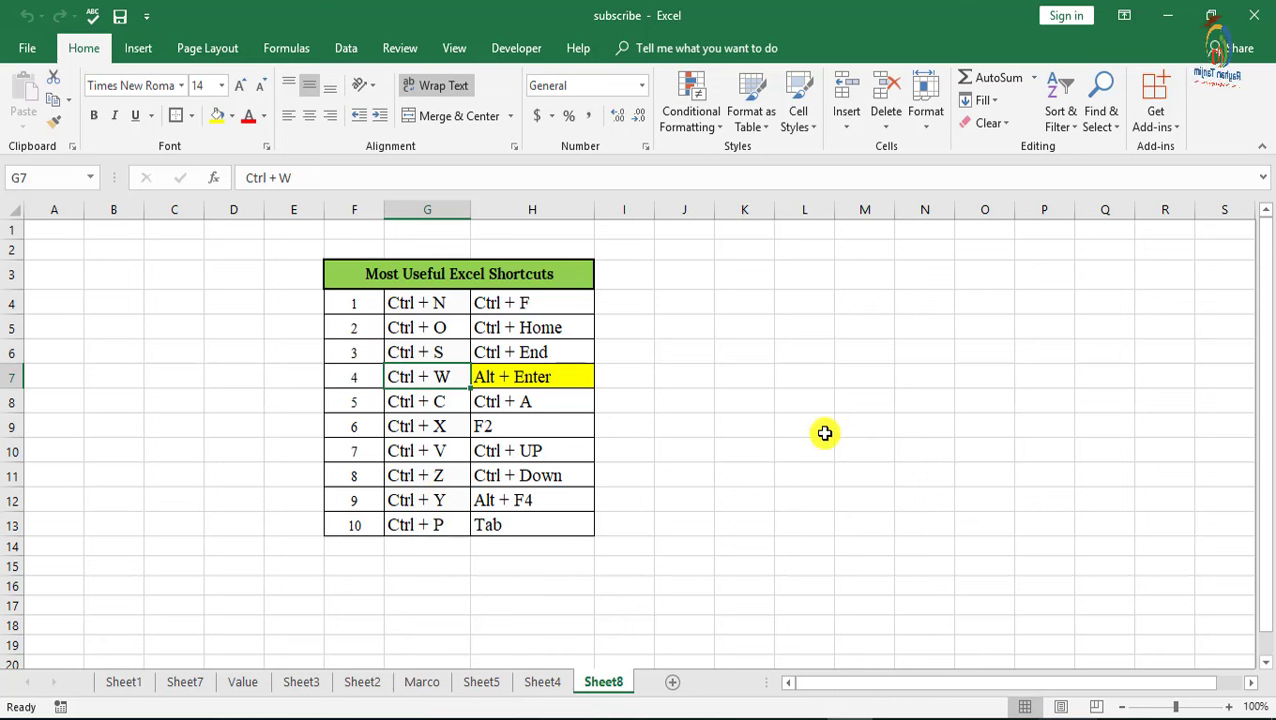
Step: Copy the Ctrl + F entry from H4 and paste it into J4
{"action": "left_click", "coordinate": [462, 401]}
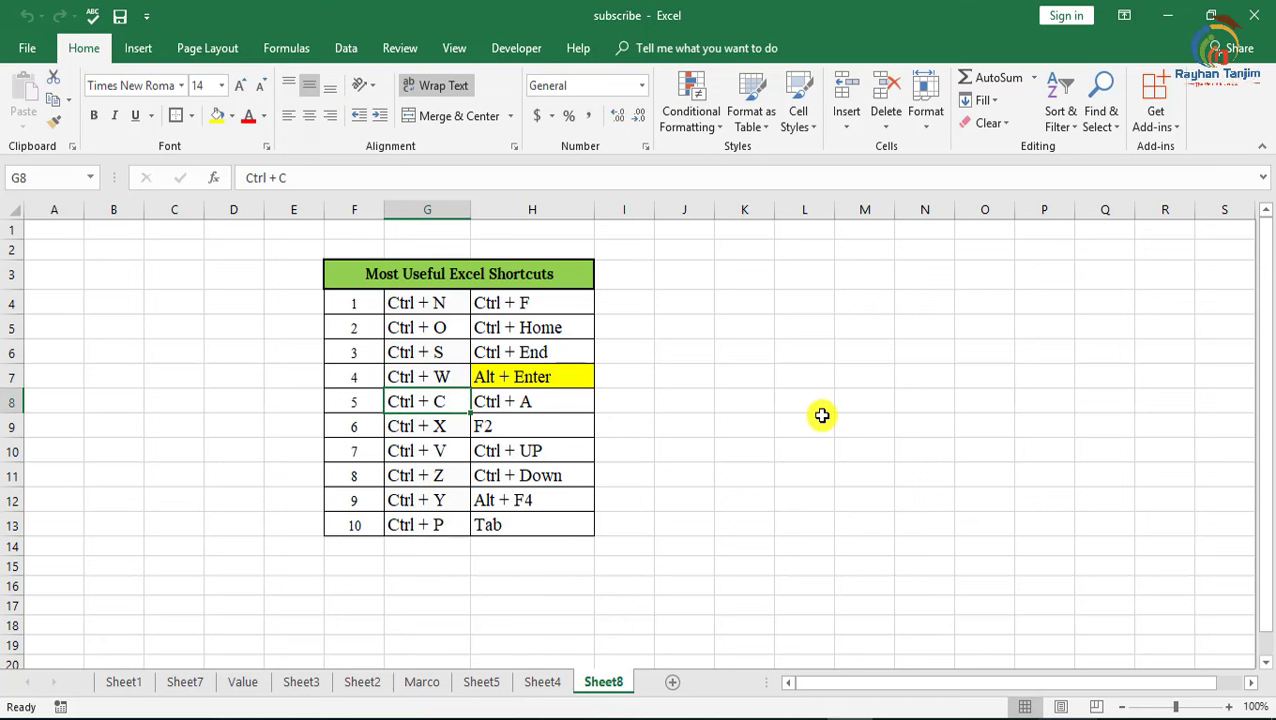
{"action": "left_click", "coordinate": [527, 301]}
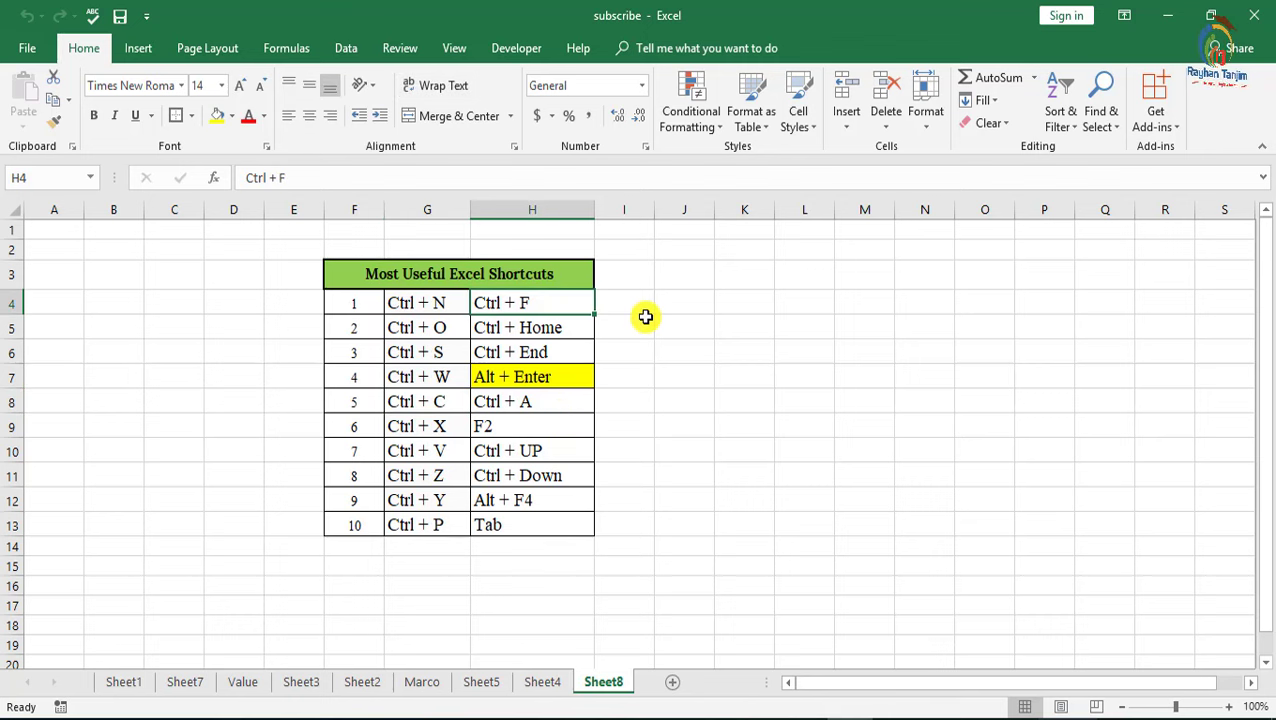
{"action": "key", "text": "ctrl+c"}
{"action": "left_click", "coordinate": [736, 301]}
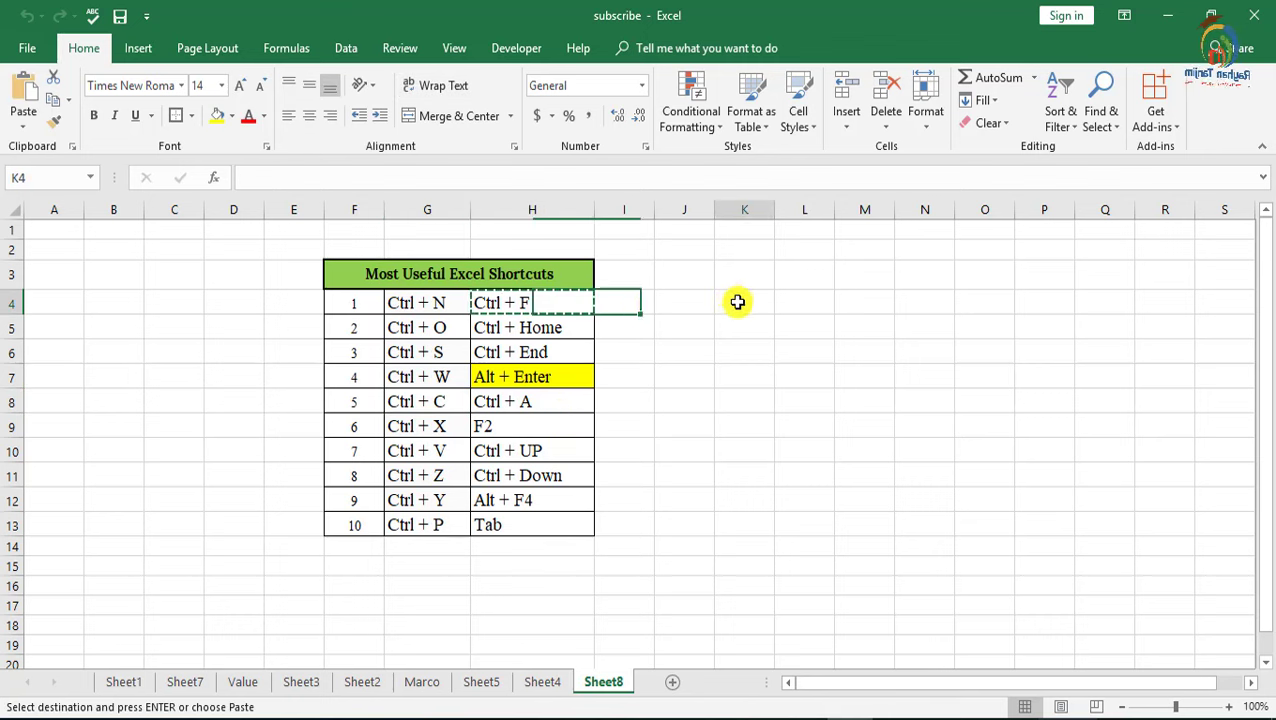
{"action": "left_click", "coordinate": [537, 303]}
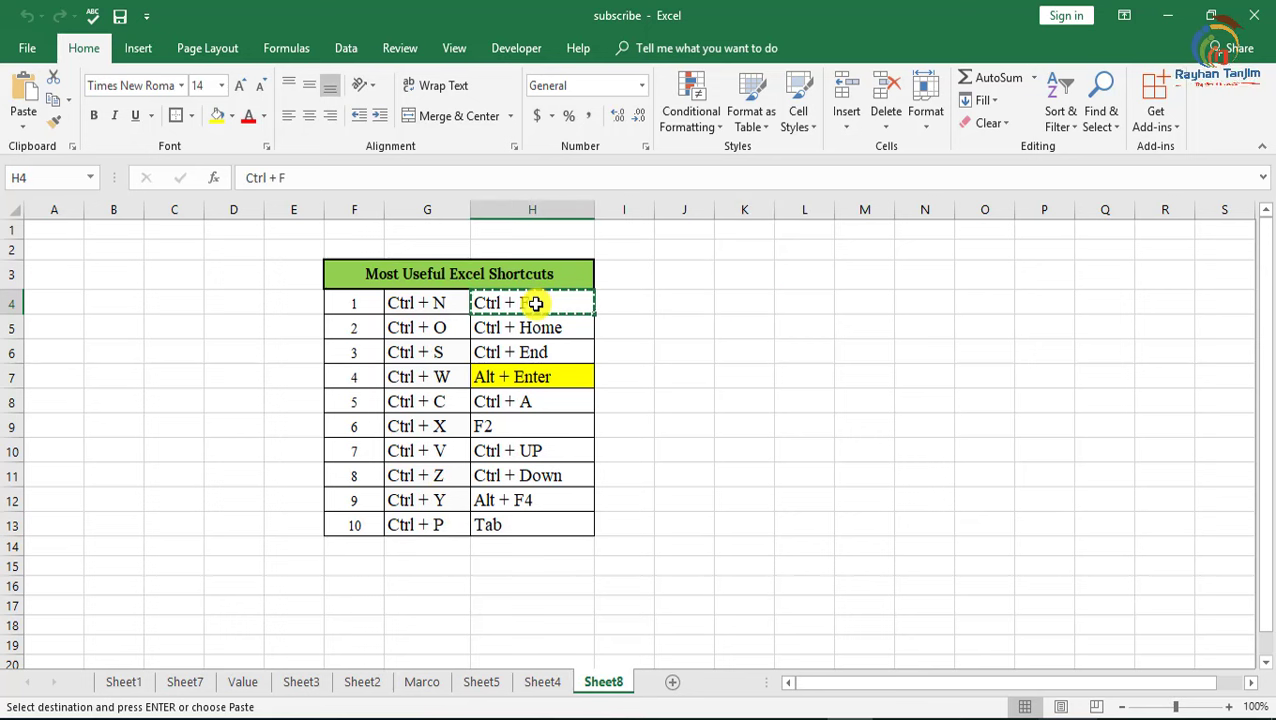
{"action": "key", "text": "ctrl+c"}
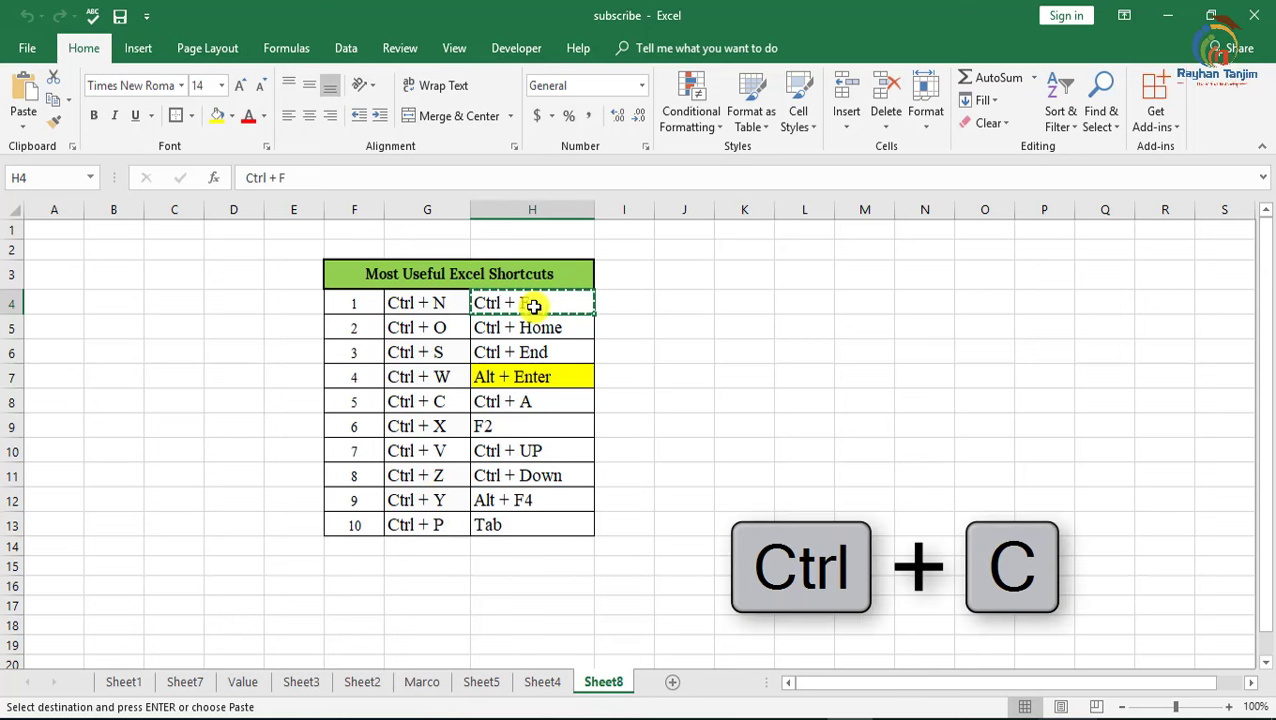
{"action": "left_click", "coordinate": [693, 305]}
{"action": "key", "text": "ctrl+v"}
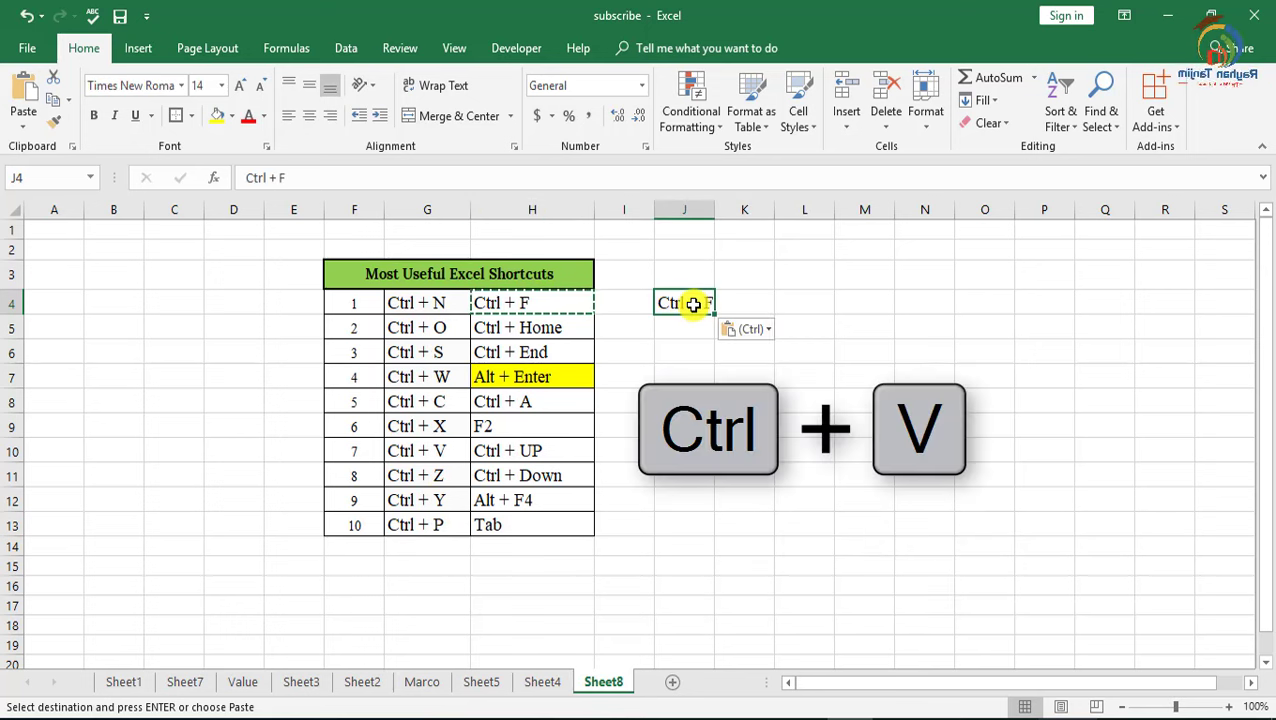
Step: Point out the Ctrl + C, Ctrl + V and Ctrl + X shortcuts, then select the J4 copy
{"action": "left_click", "coordinate": [425, 401]}
{"action": "left_click", "coordinate": [455, 451]}
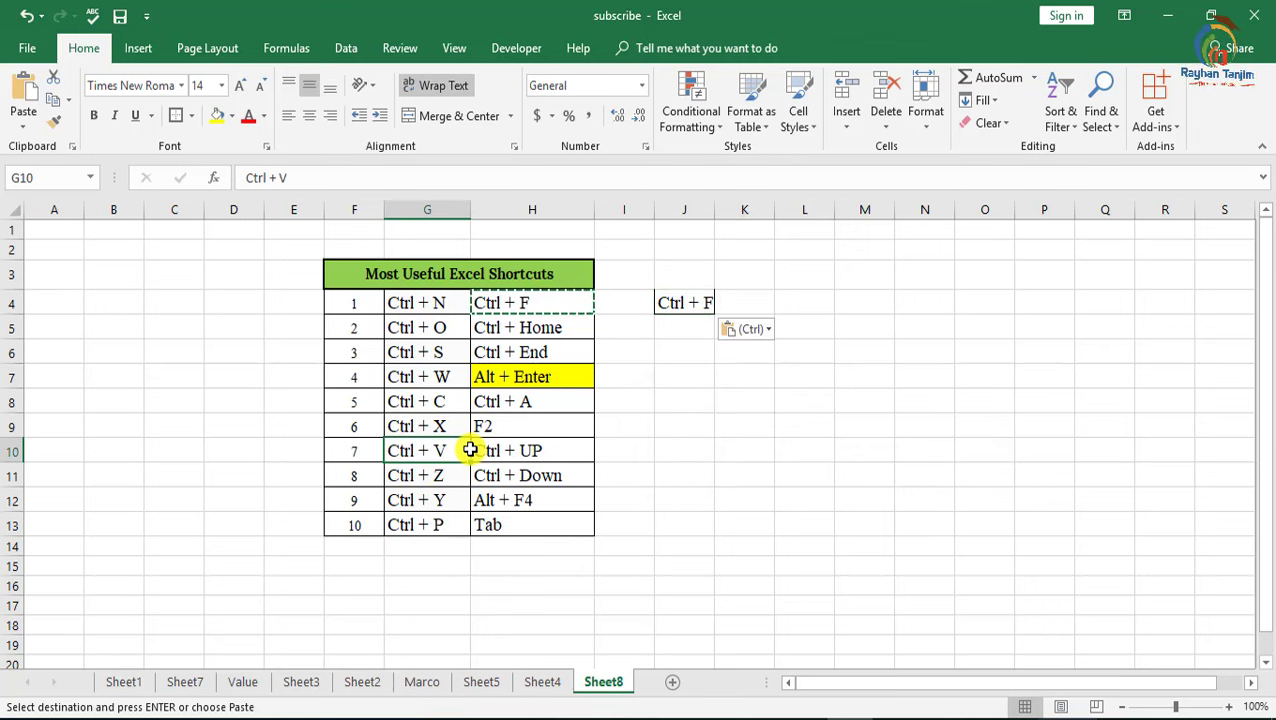
{"action": "left_click", "coordinate": [456, 427]}
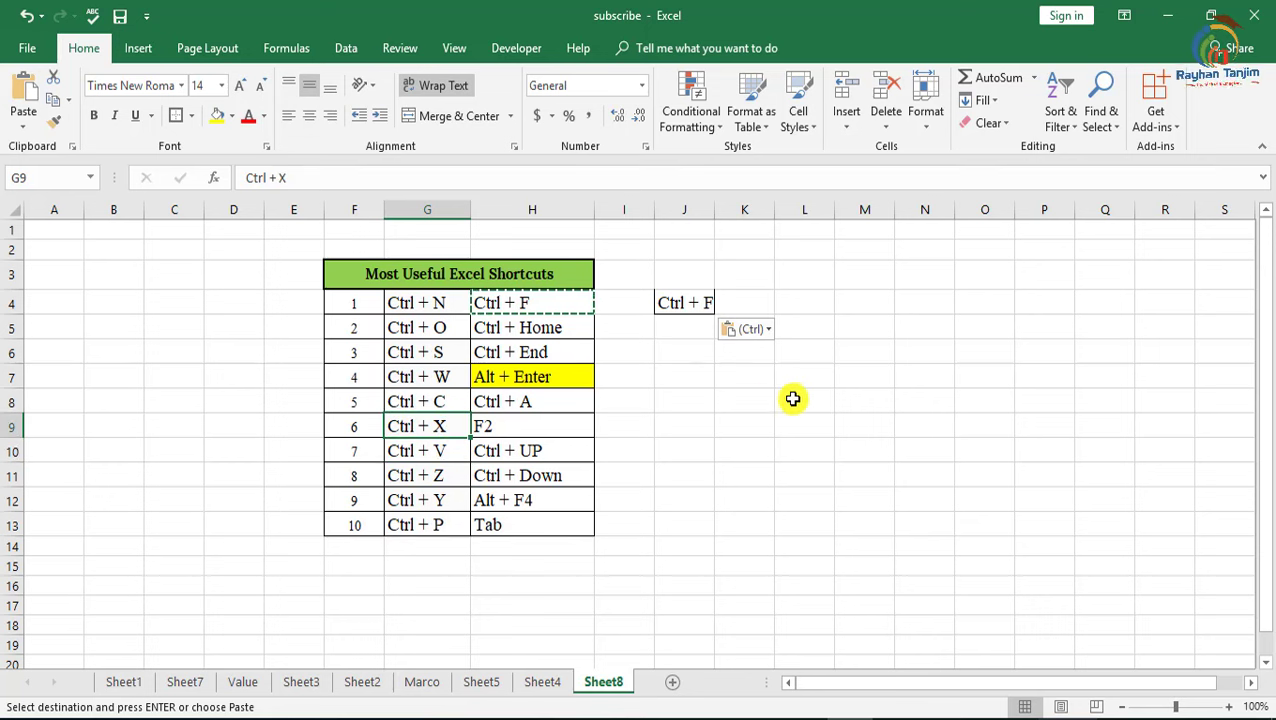
{"action": "left_click", "coordinate": [683, 305]}
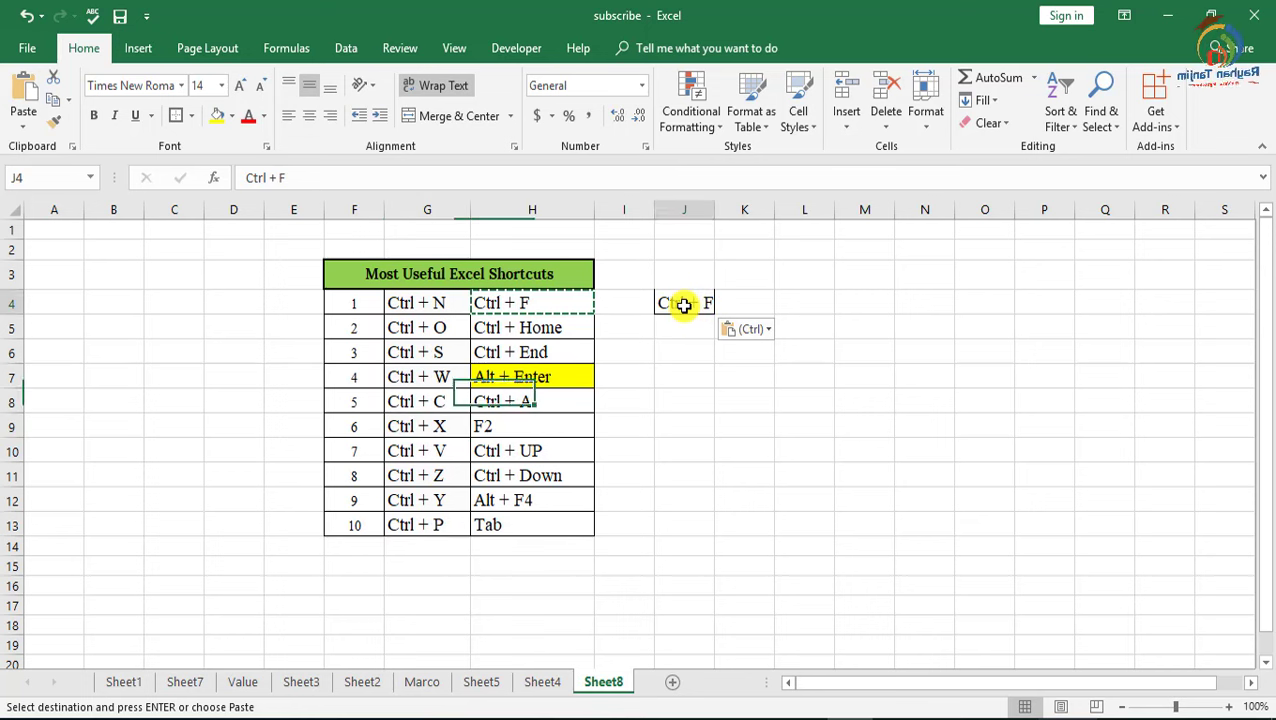
Step: Cut the Ctrl + F entry from J4 and paste it into M4
{"action": "key", "text": "ctrl+x"}
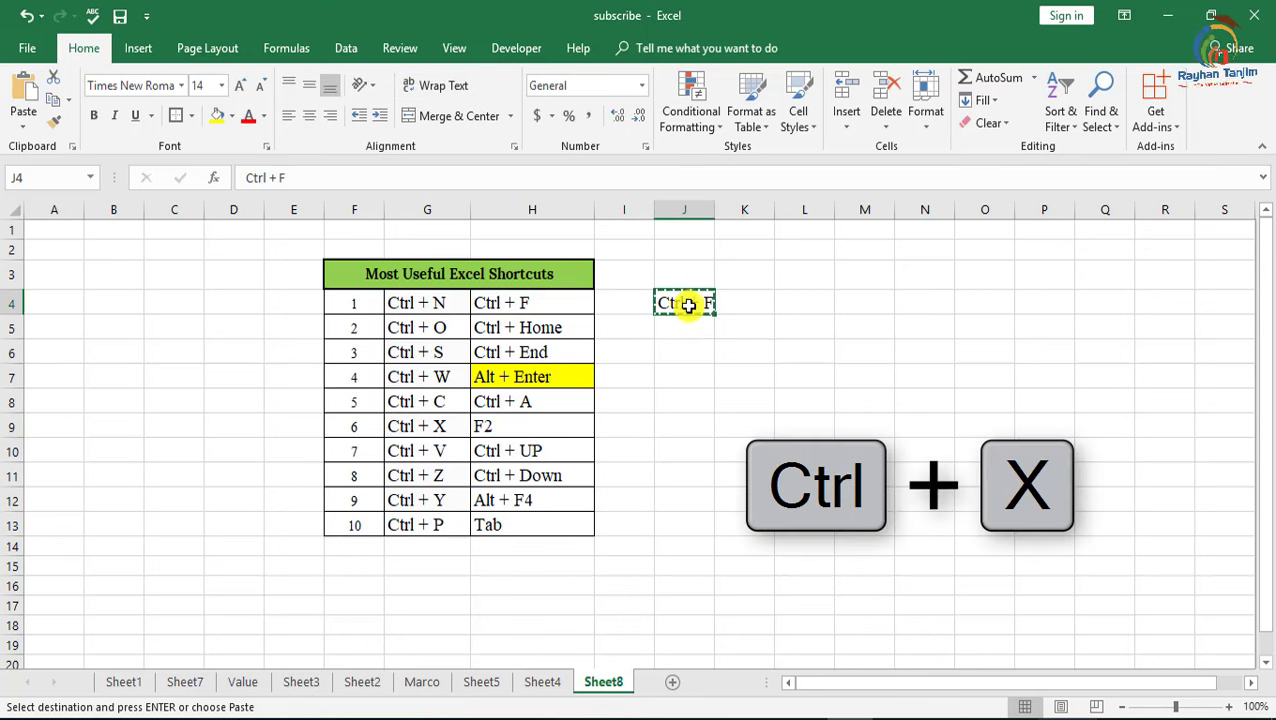
{"action": "left_click", "coordinate": [858, 304]}
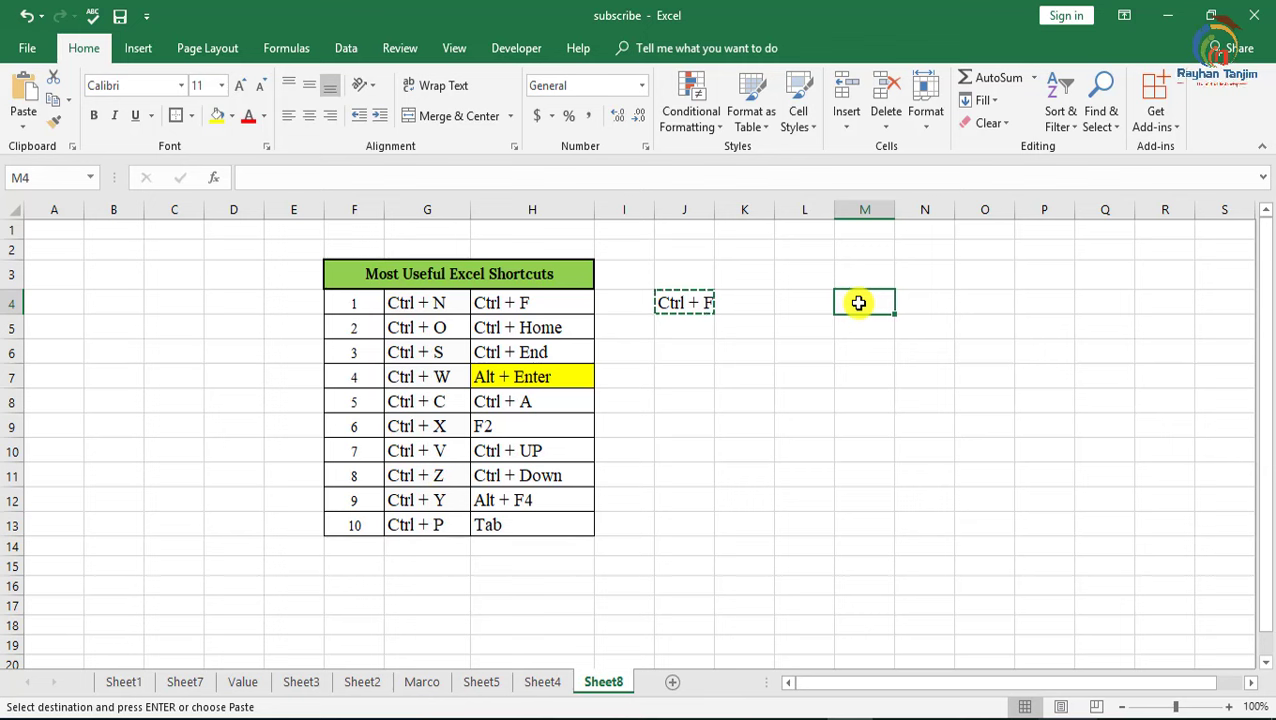
{"action": "key", "text": "ctrl+v"}
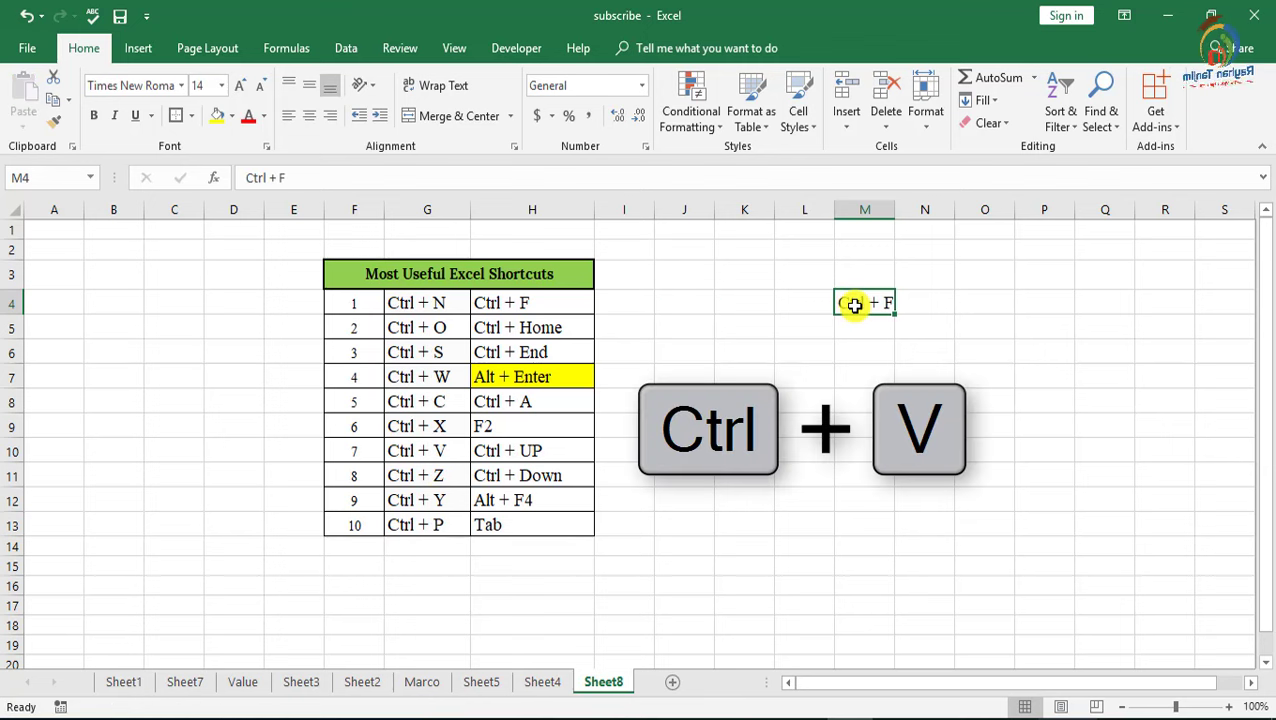
Step: Review the Ctrl + C, X, V and Z shortcuts in G8–G11, then check empty J4 and M4
{"action": "left_click", "coordinate": [434, 403]}
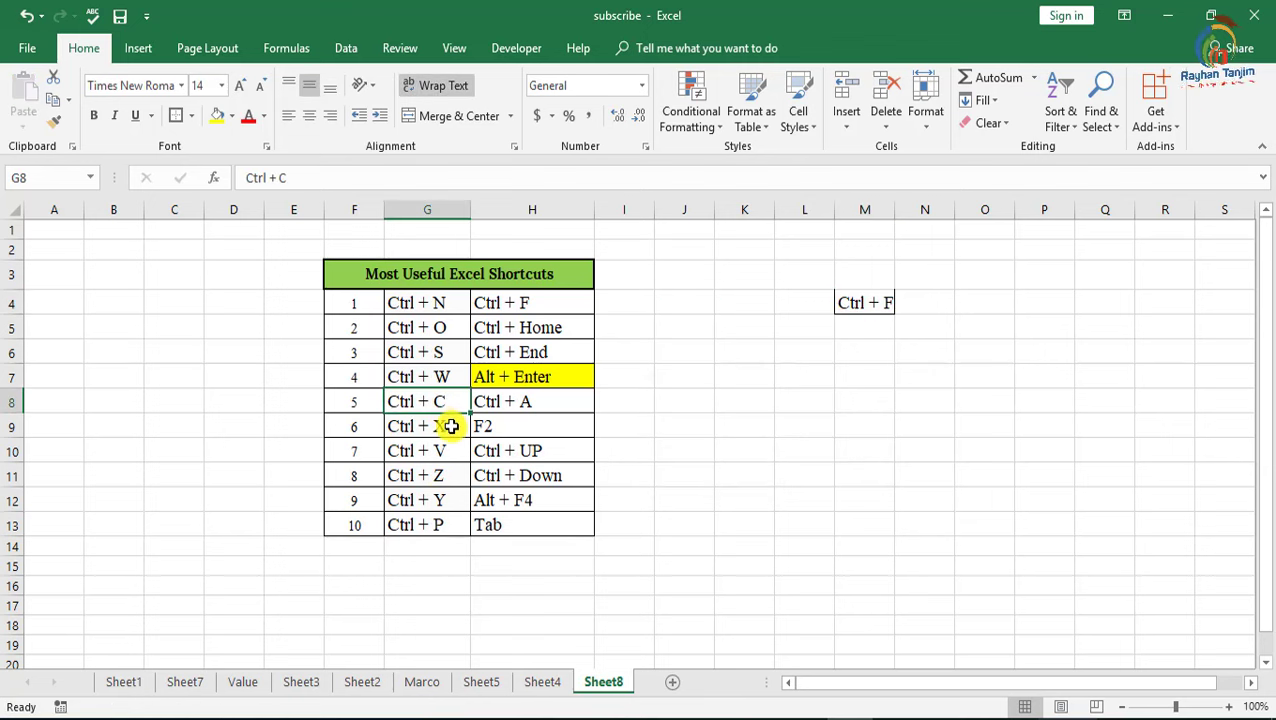
{"action": "left_click", "coordinate": [451, 426]}
{"action": "left_click", "coordinate": [448, 451]}
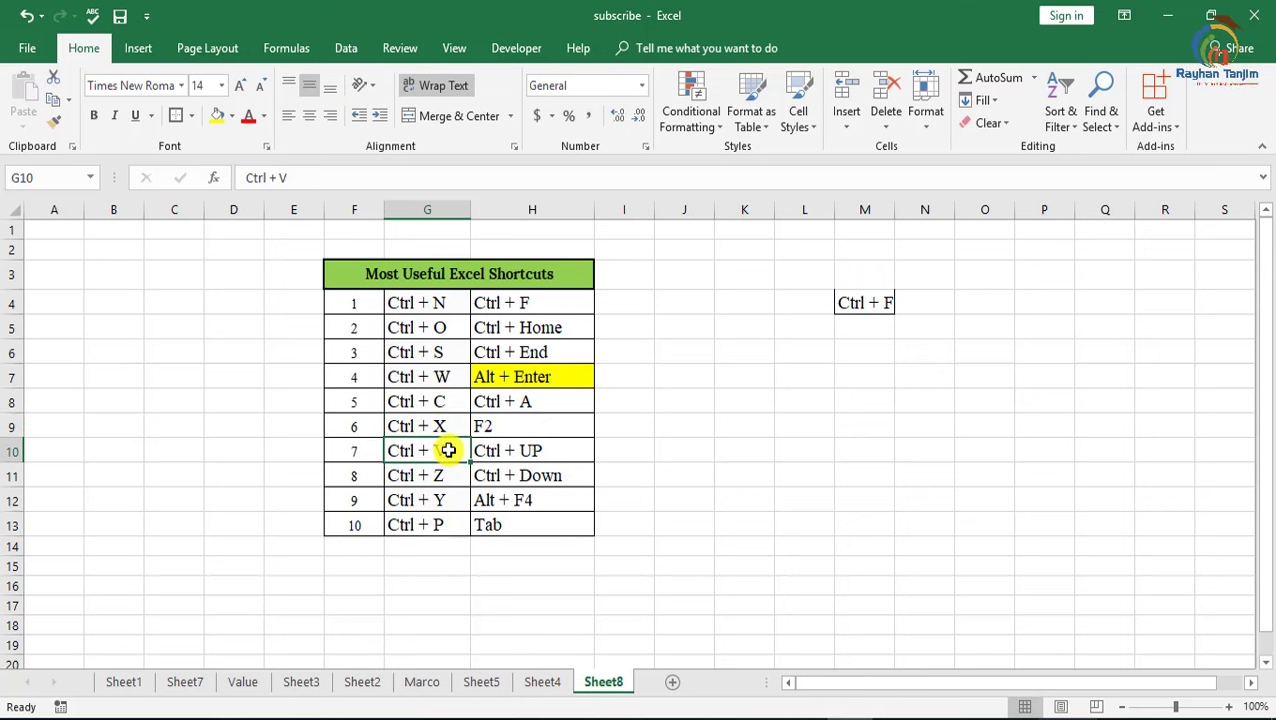
{"action": "left_click", "coordinate": [447, 403]}
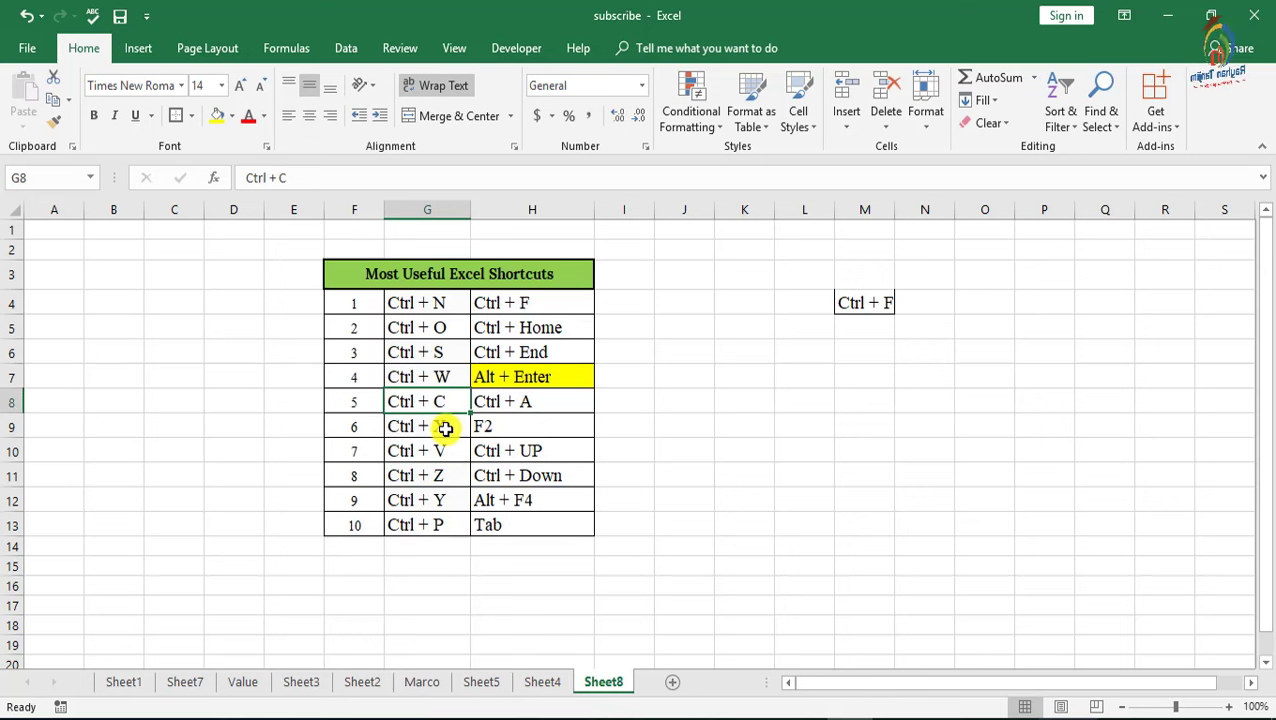
{"action": "left_click", "coordinate": [446, 428]}
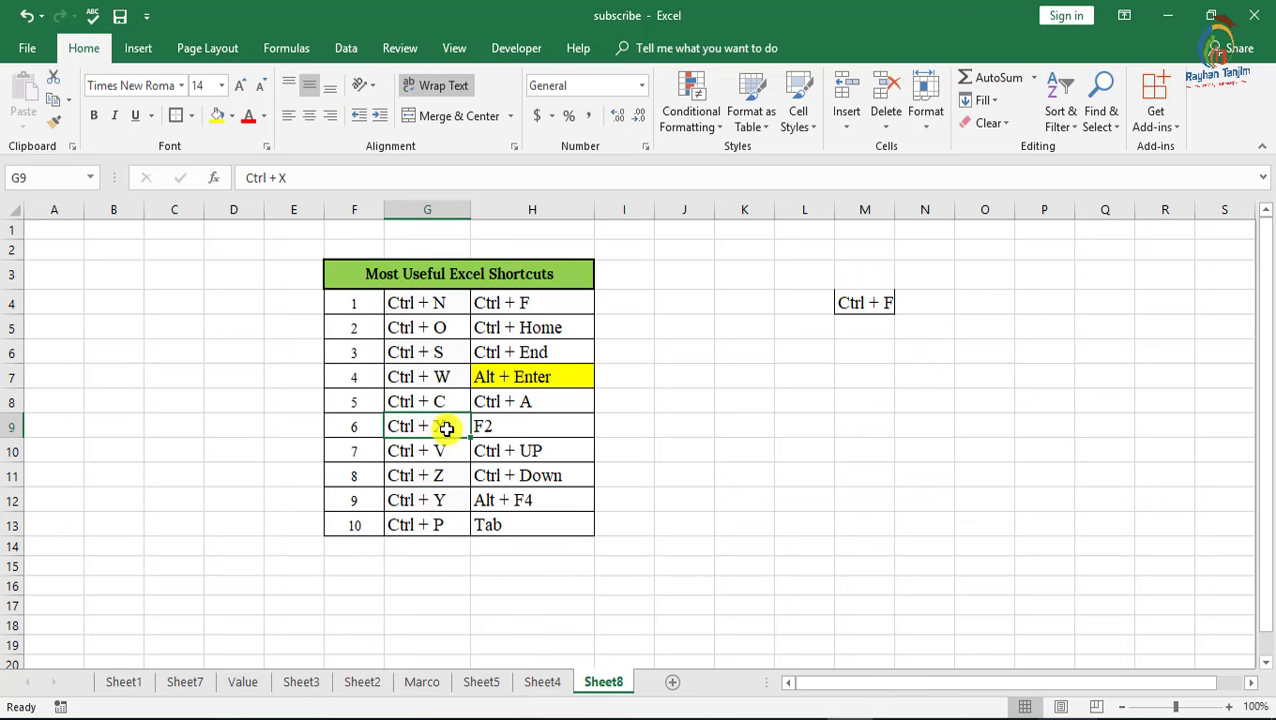
{"action": "left_click", "coordinate": [450, 452]}
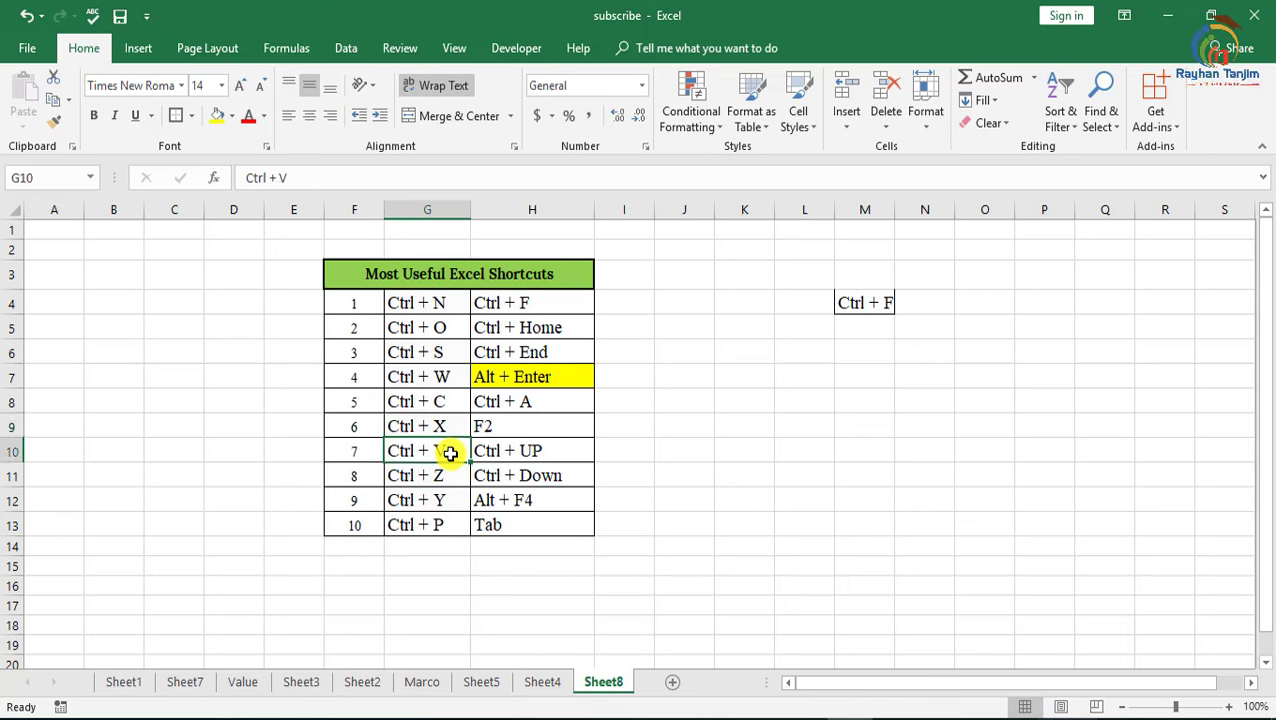
{"action": "left_click", "coordinate": [437, 477]}
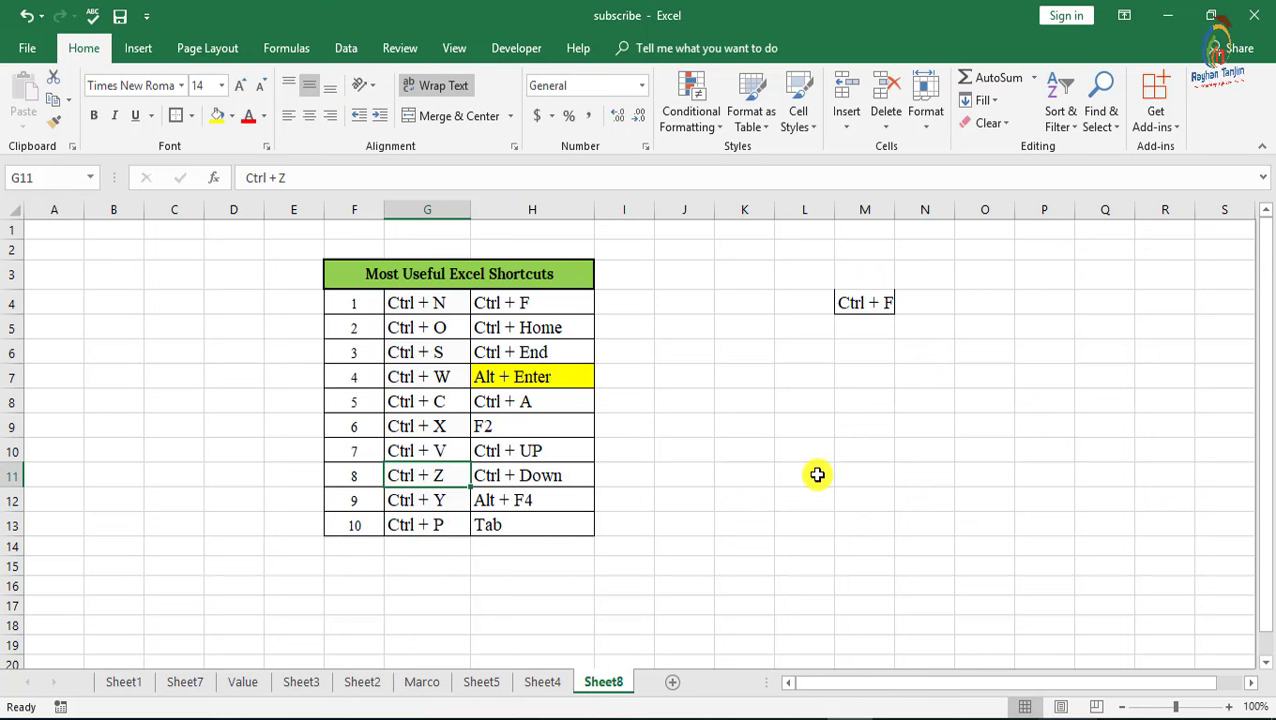
{"action": "left_click", "coordinate": [704, 306]}
{"action": "left_click", "coordinate": [884, 305]}
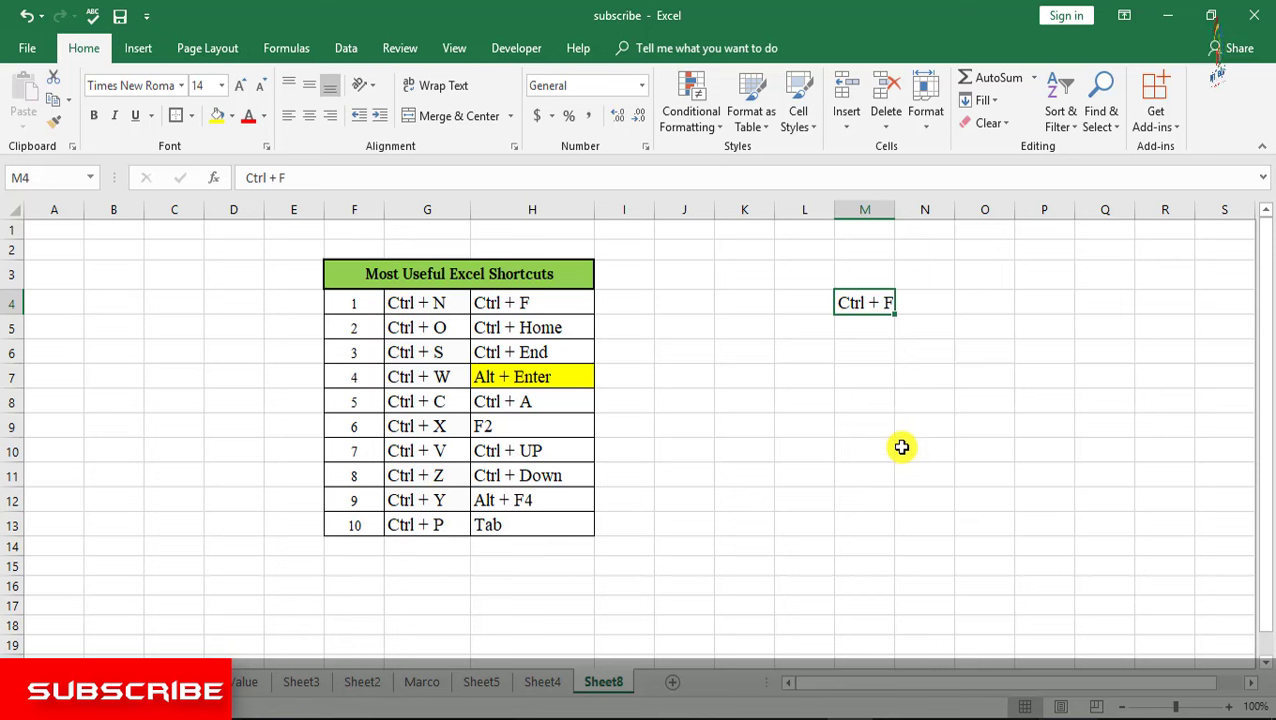
Step: Undo the M4 paste with Ctrl+Z, redo it with Ctrl+Y, then open the print preview with Ctrl+P
{"action": "key", "text": "ctrl+z"}
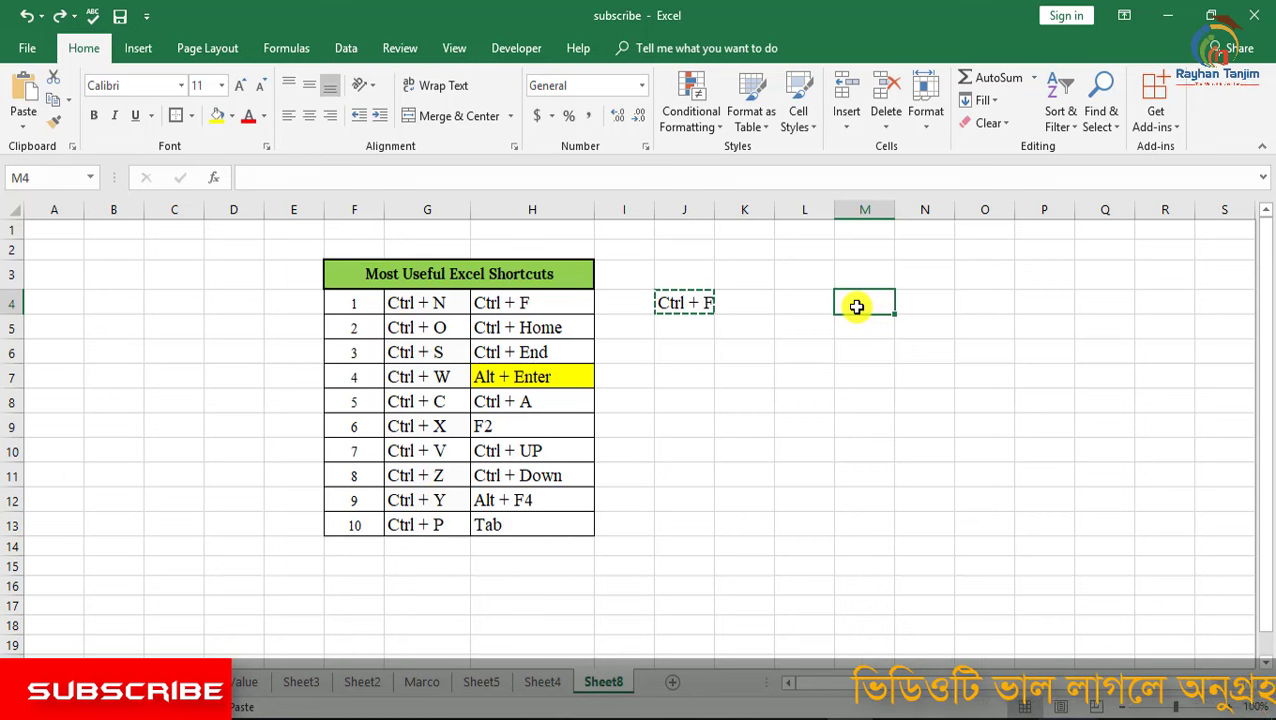
{"action": "key", "text": "ctrl+y"}
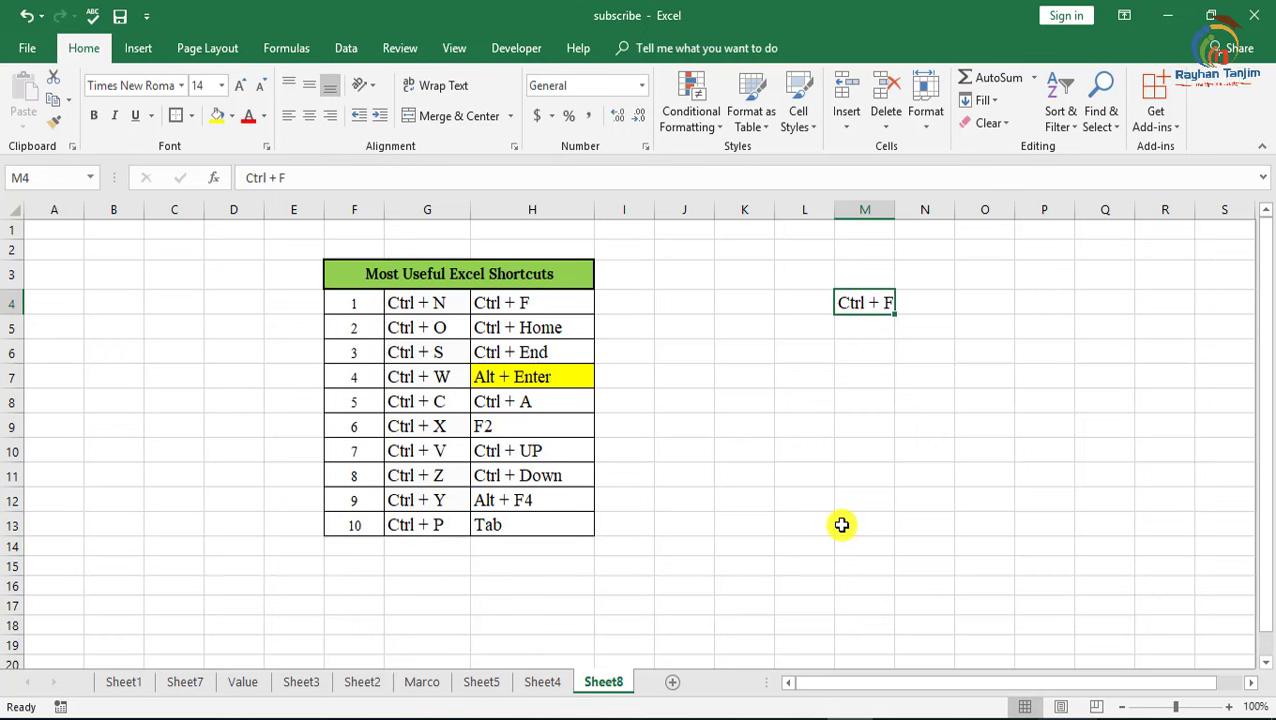
{"action": "key", "text": "ctrl+p"}
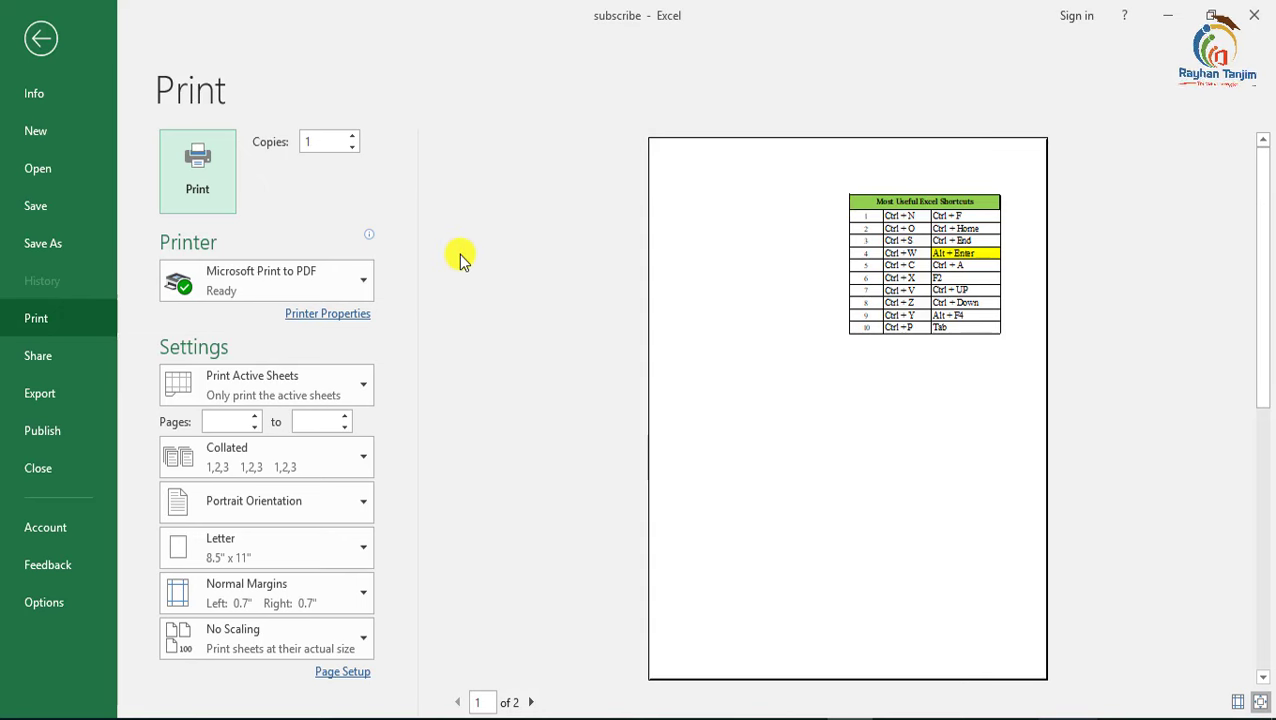
Step: Leave the Print view and select the Ctrl + F entry in H4
{"action": "left_click", "coordinate": [37, 45]}
{"action": "left_click", "coordinate": [828, 399]}
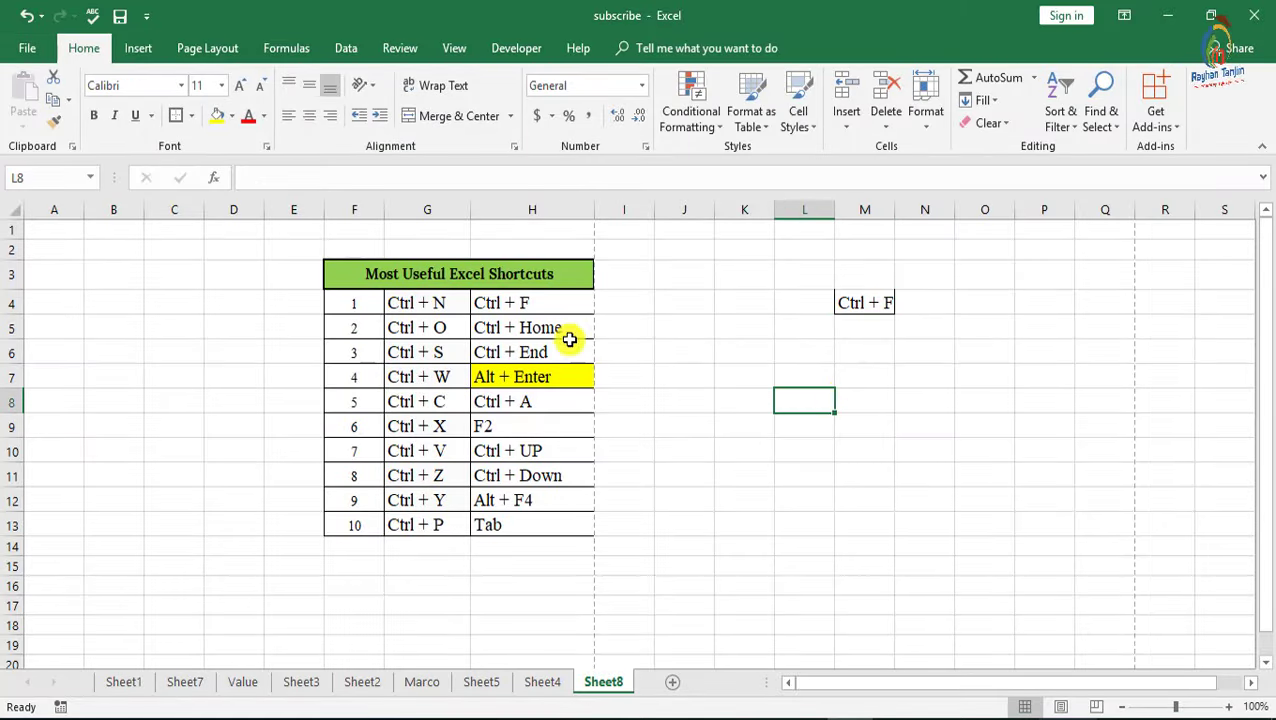
{"action": "left_click", "coordinate": [536, 303]}
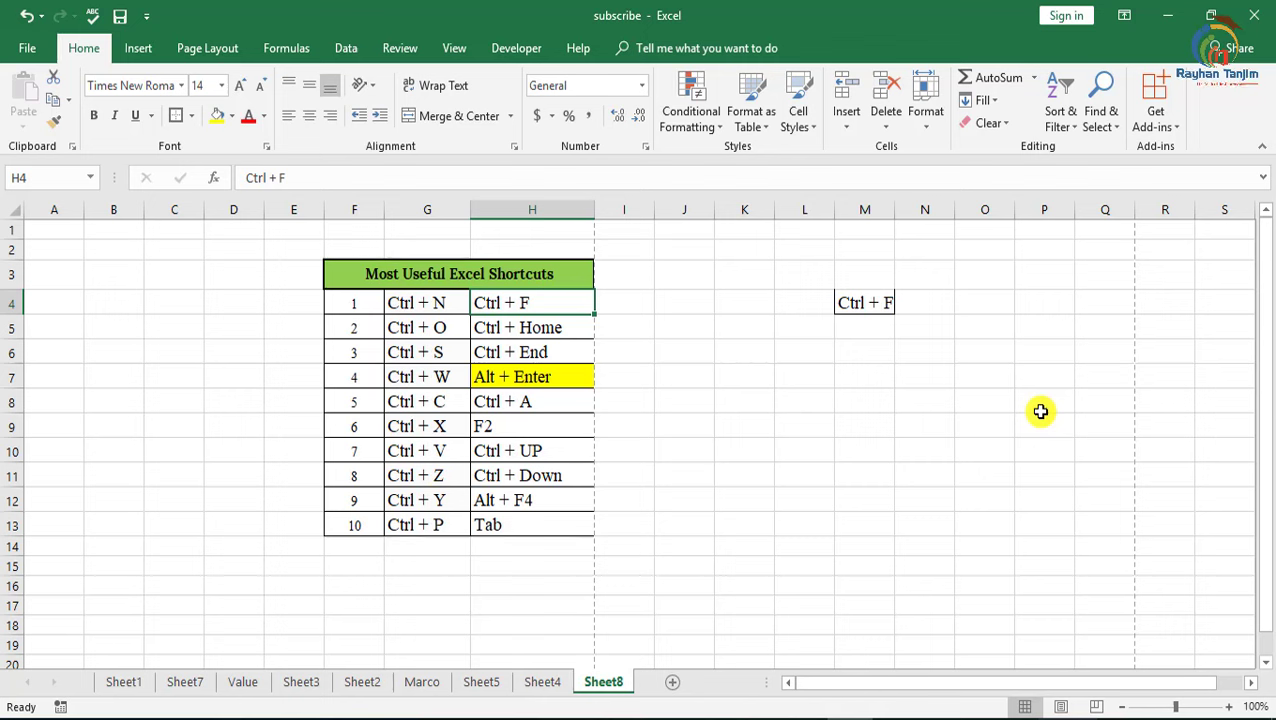
Step: Find all five cells containing 'F' with Ctrl+F, close the search, and select H5
{"action": "key", "text": "ctrl+f"}
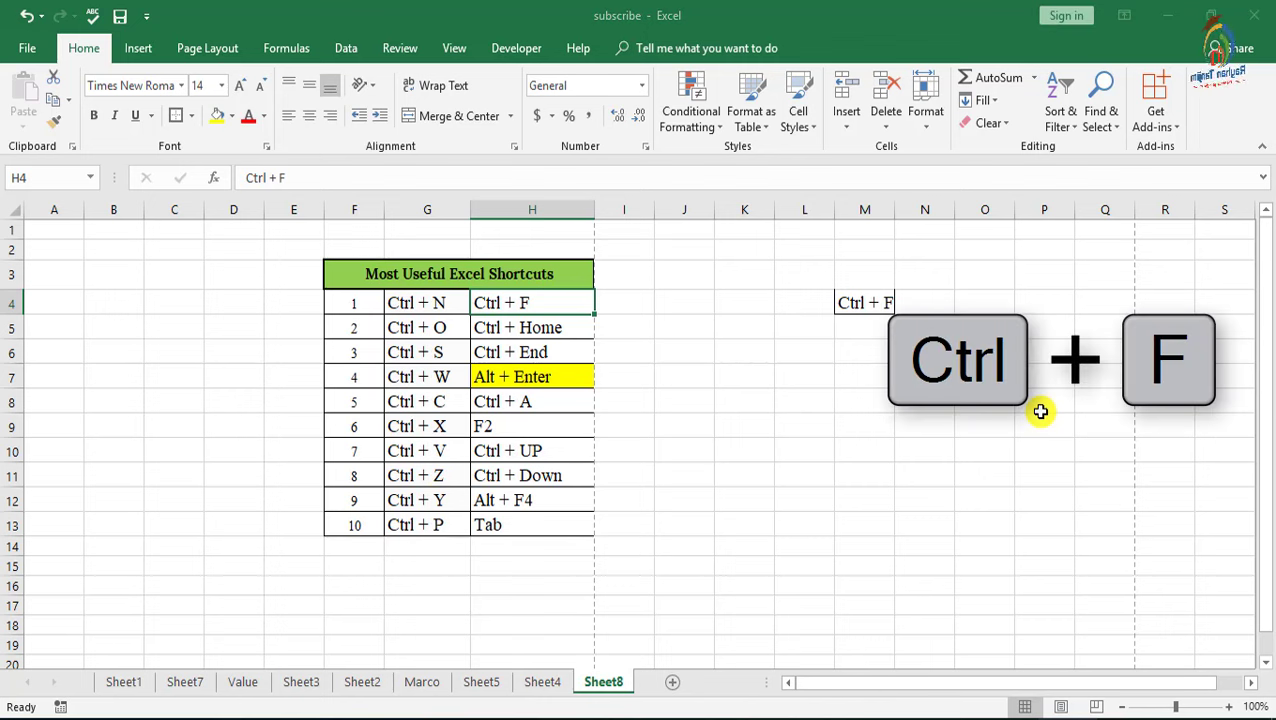
{"action": "left_click_drag", "start_coordinate": [755, 474], "coordinate": [742, 378]}
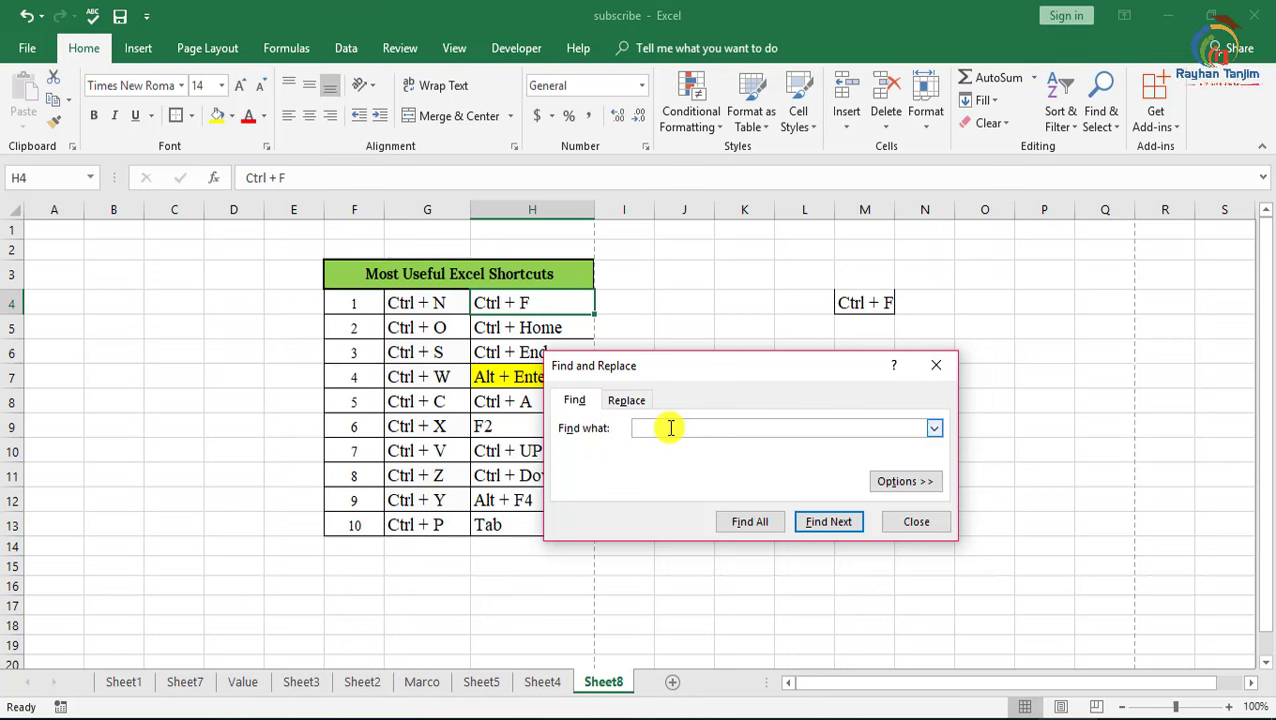
{"action": "type", "text": "F"}
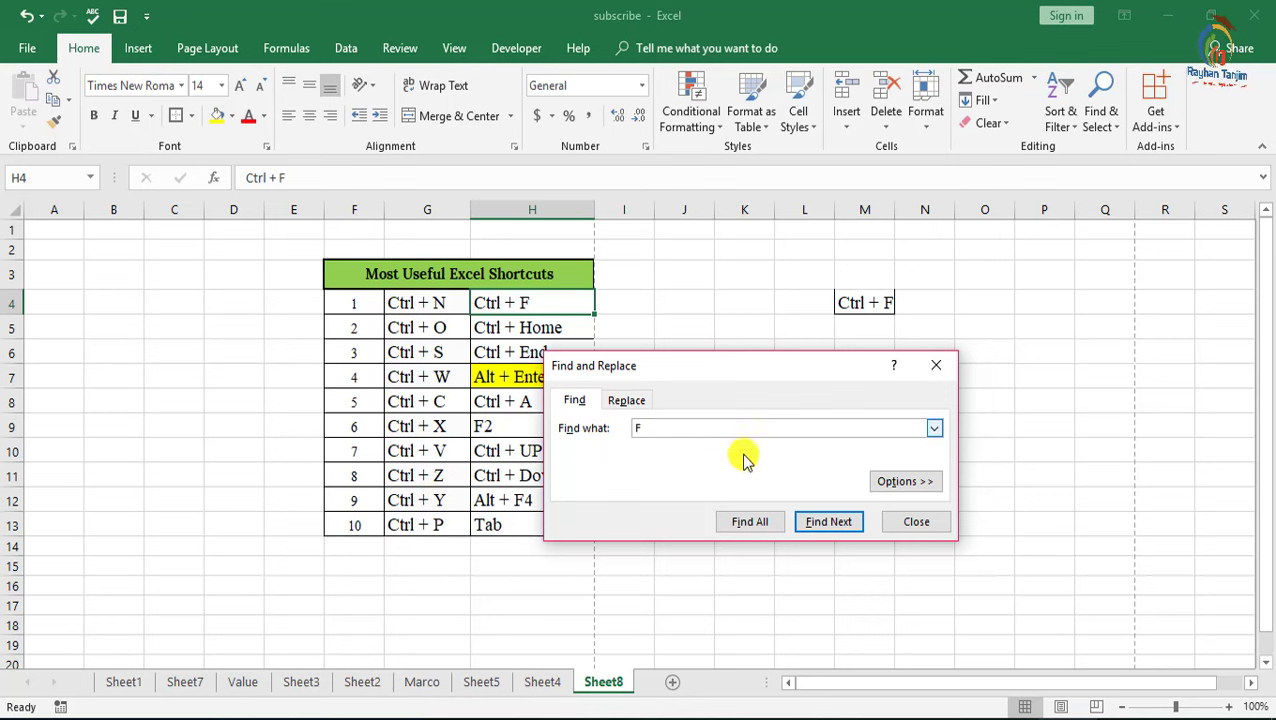
{"action": "left_click", "coordinate": [768, 521]}
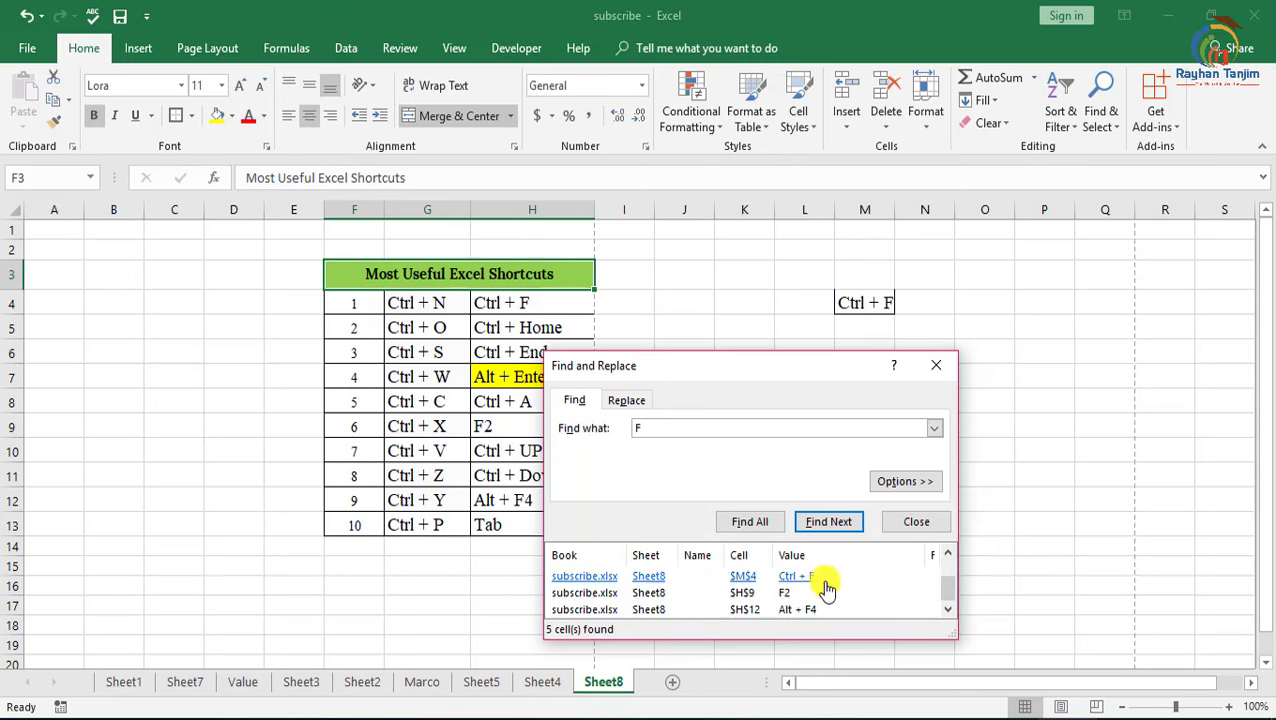
{"action": "left_click", "coordinate": [936, 365]}
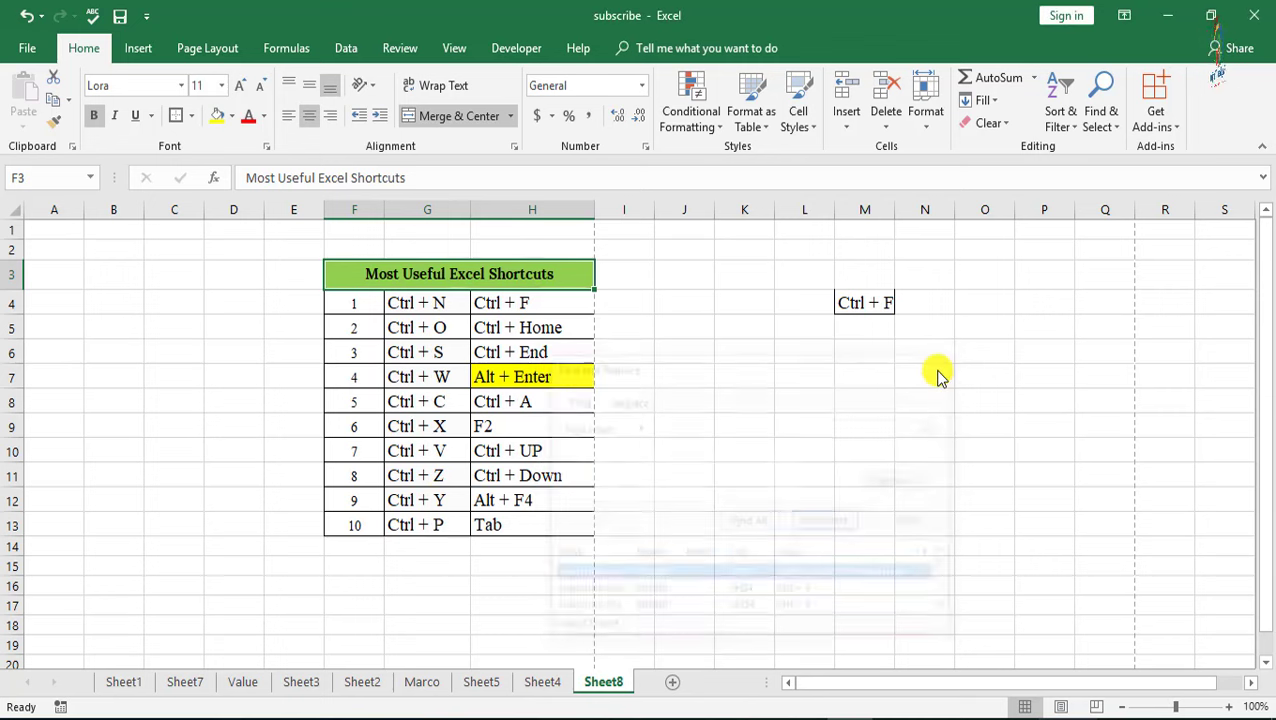
{"action": "left_click", "coordinate": [570, 333]}
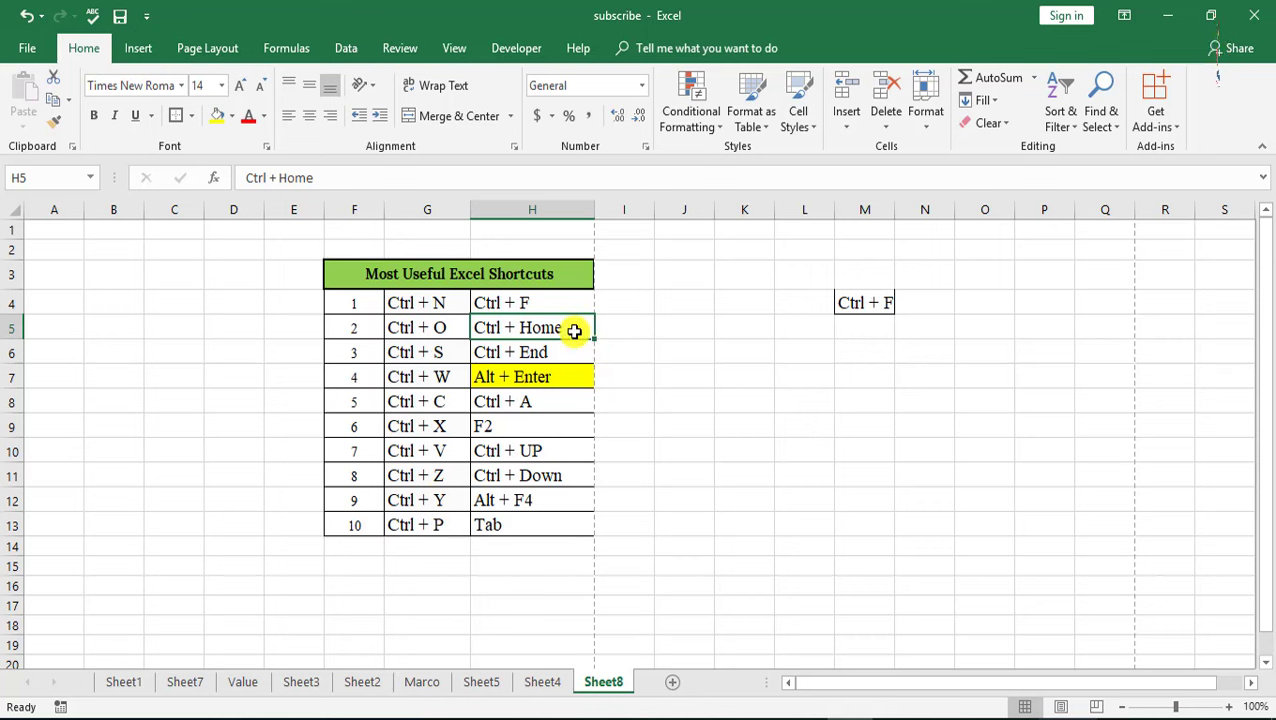
{"action": "left_click_drag", "start_coordinate": [575, 330], "coordinate": [570, 540]}
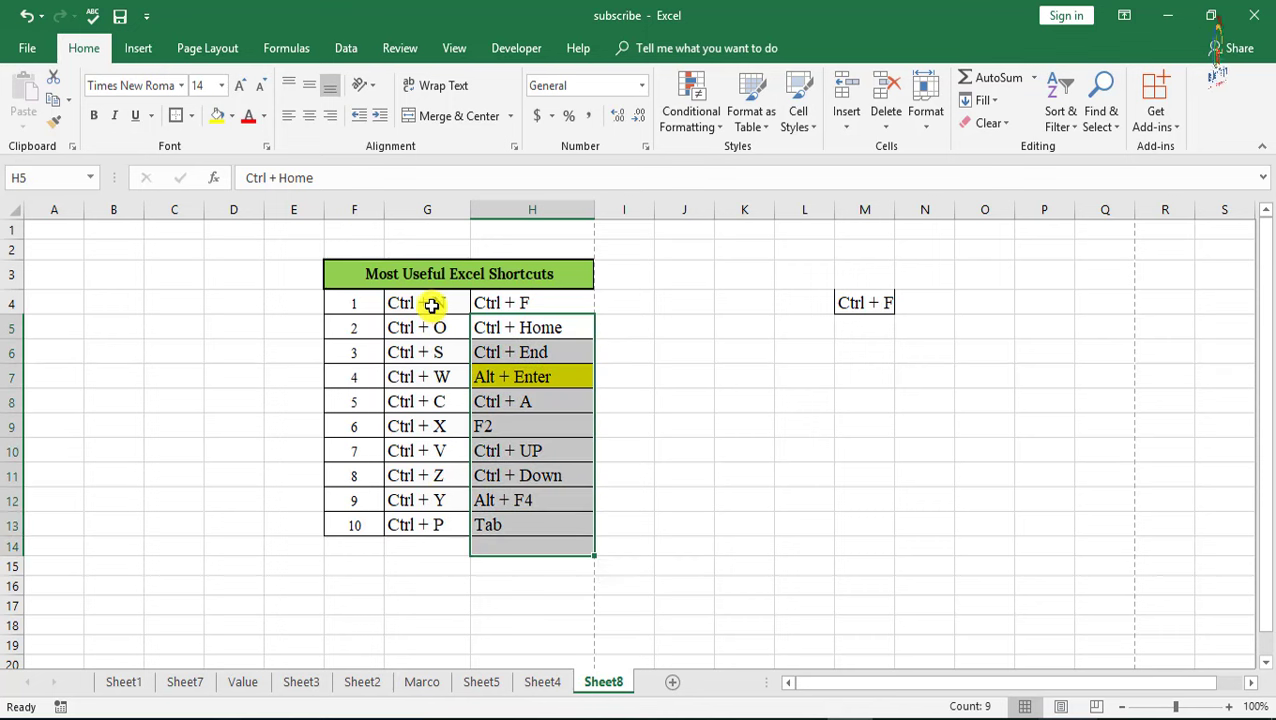
{"action": "left_click_drag", "start_coordinate": [436, 302], "coordinate": [425, 525]}
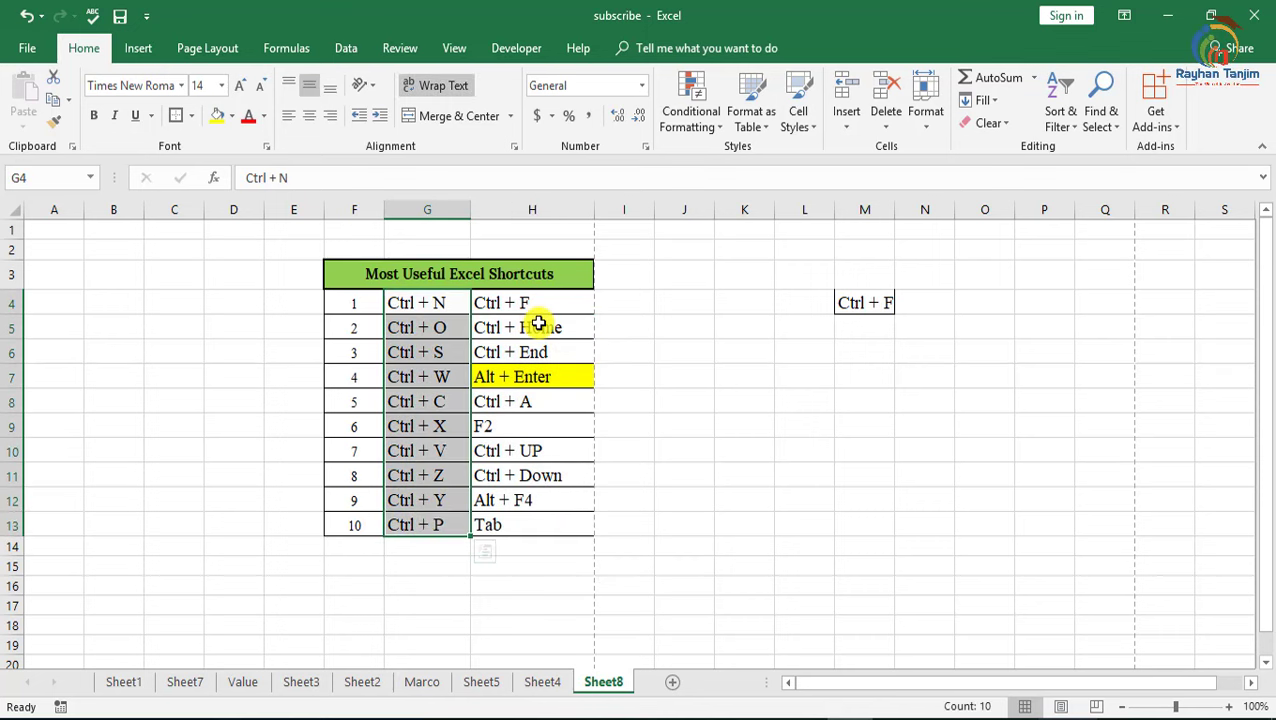
{"action": "left_click_drag", "start_coordinate": [564, 330], "coordinate": [557, 524]}
{"action": "left_click", "coordinate": [684, 428]}
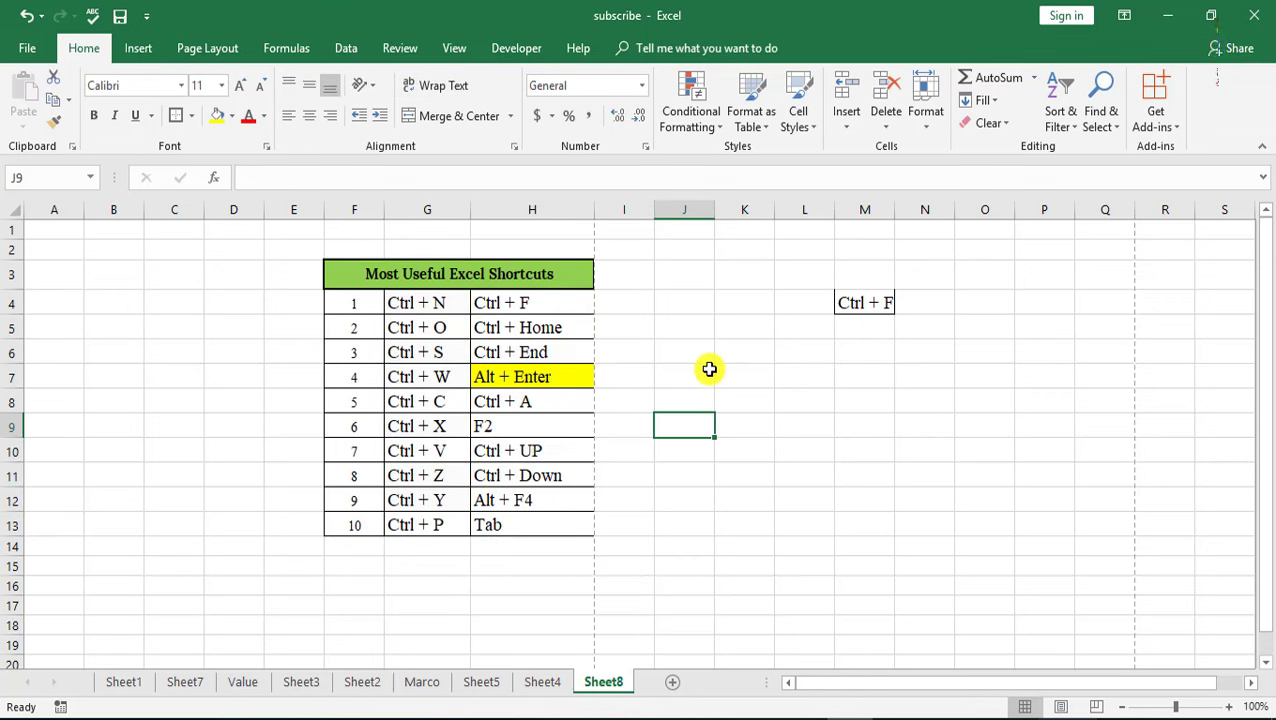
{"action": "left_click", "coordinate": [709, 371]}
Step: Demonstrate Ctrl+Home returning to A1 from N12 and H5, then select the used range A1:M13
{"action": "left_click", "coordinate": [937, 497]}
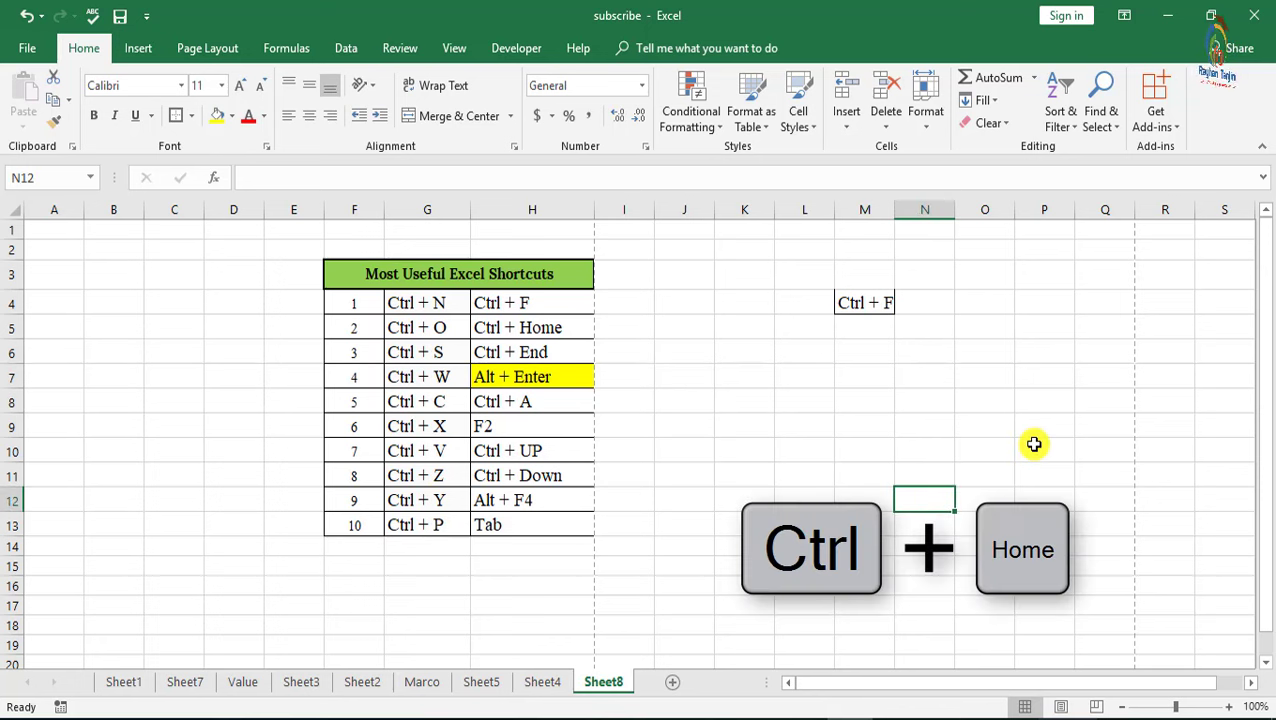
{"action": "key", "text": "ctrl+Home"}
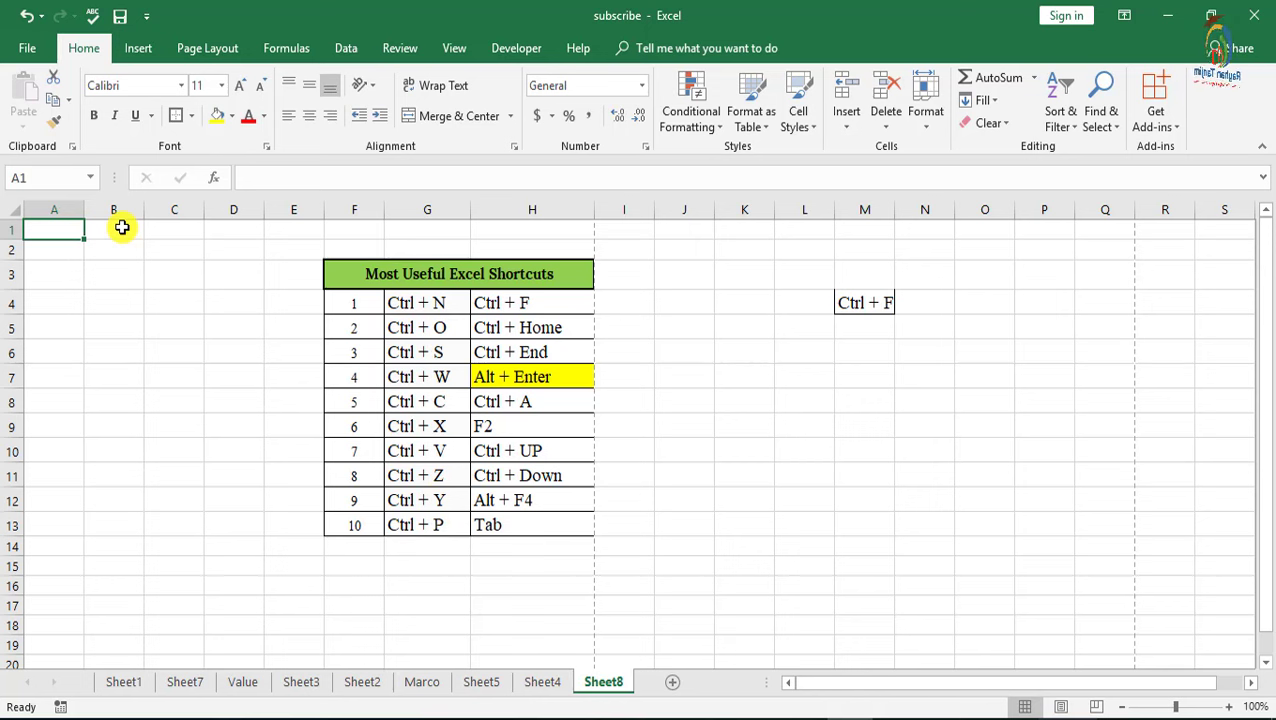
{"action": "left_click", "coordinate": [742, 305]}
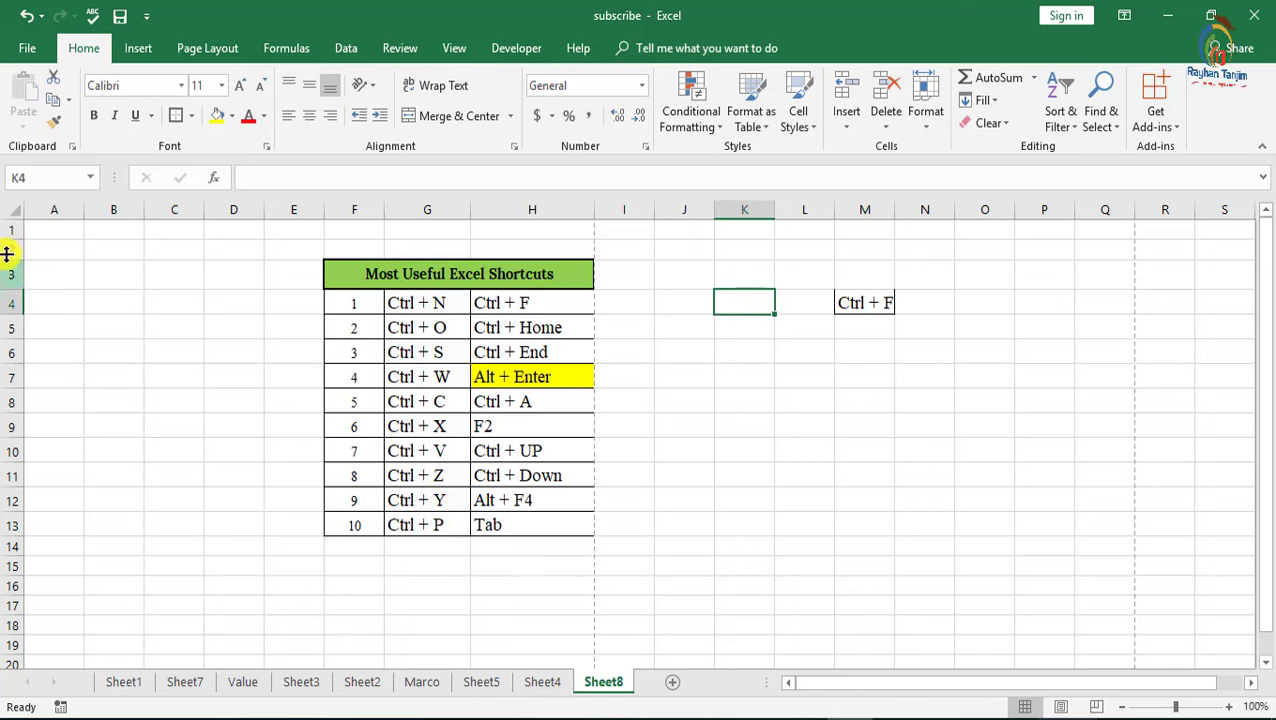
{"action": "left_click", "coordinate": [686, 392]}
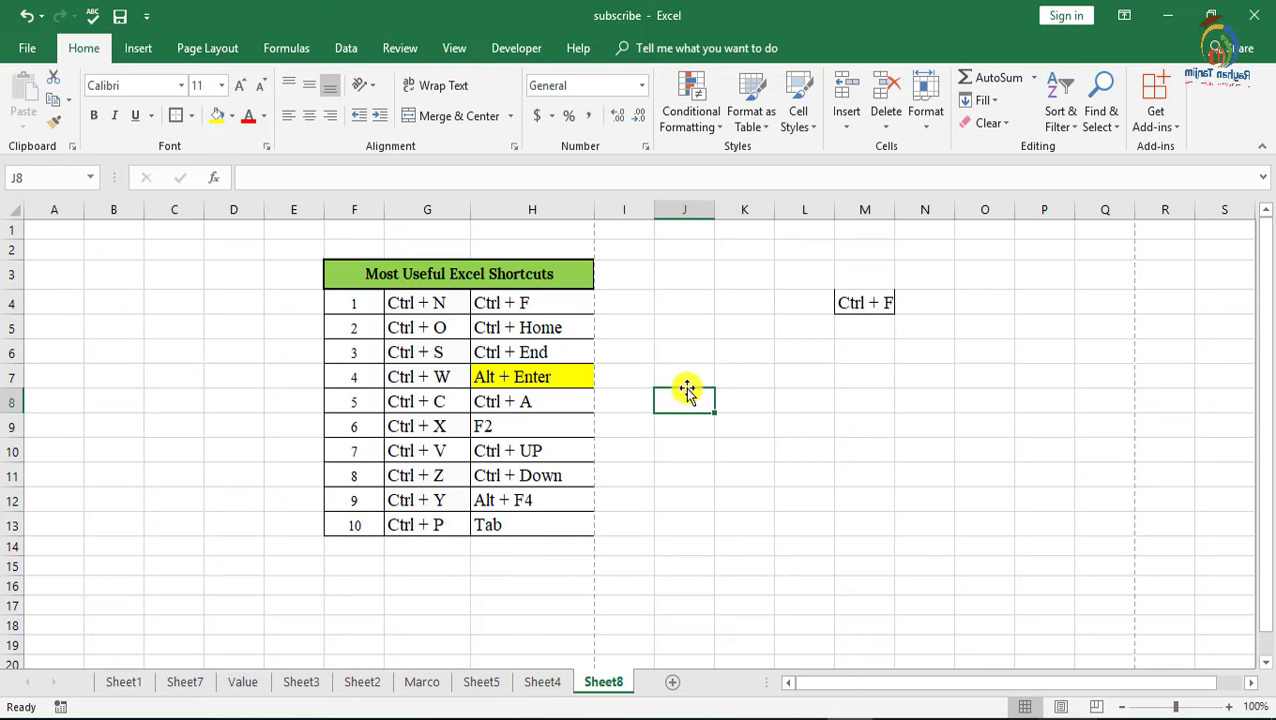
{"action": "left_click", "coordinate": [59, 234]}
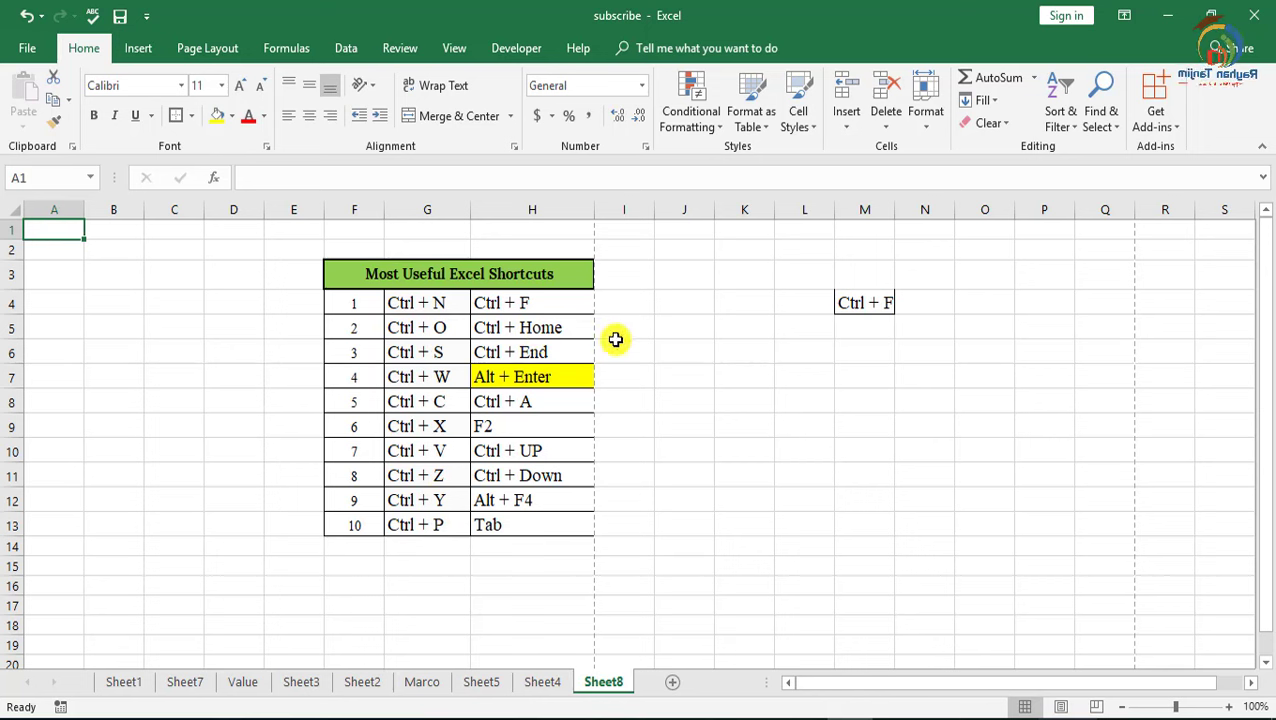
{"action": "left_click", "coordinate": [522, 354]}
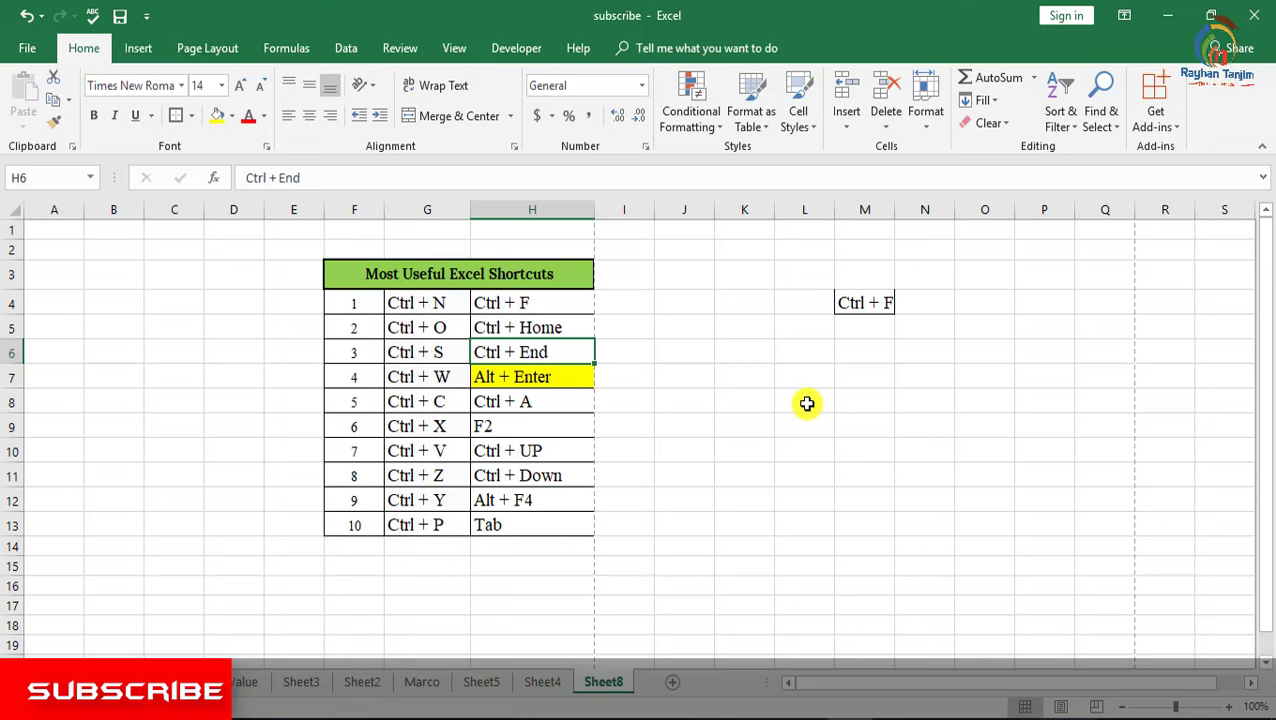
{"action": "left_click", "coordinate": [561, 328]}
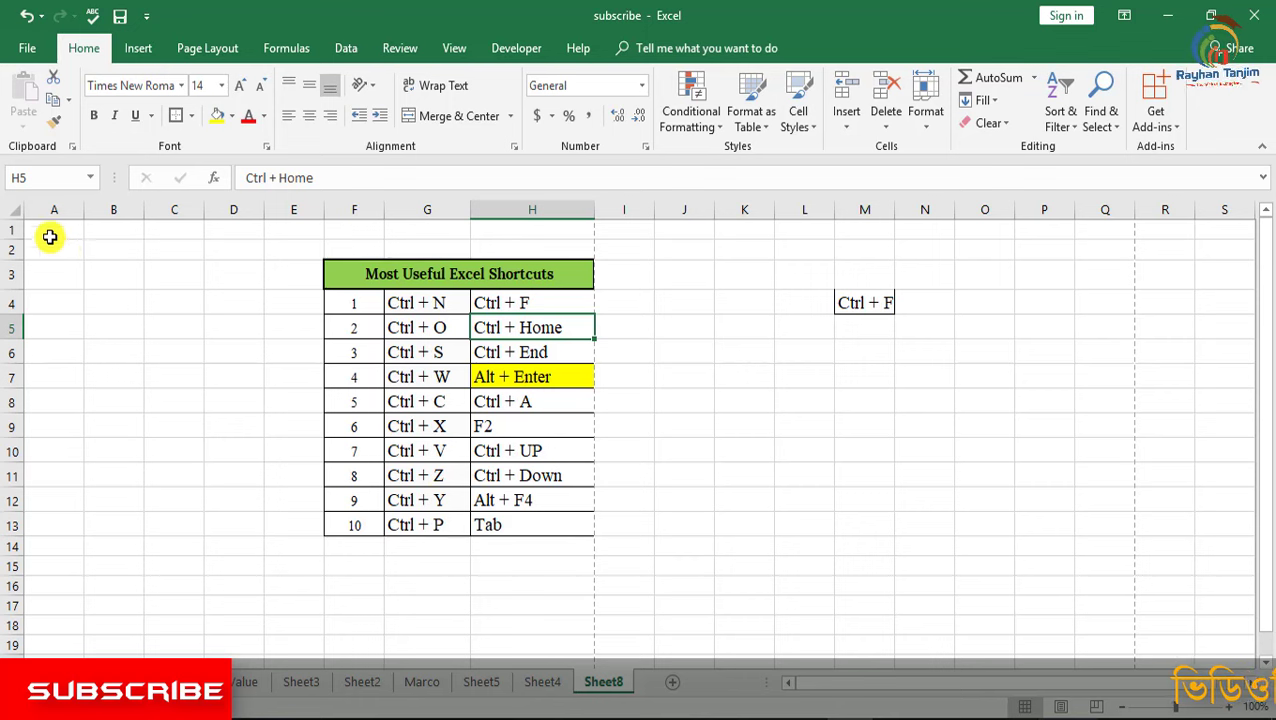
{"action": "key", "text": "ctrl+Home"}
{"action": "left_click_drag", "start_coordinate": [245, 272], "coordinate": [880, 529]}
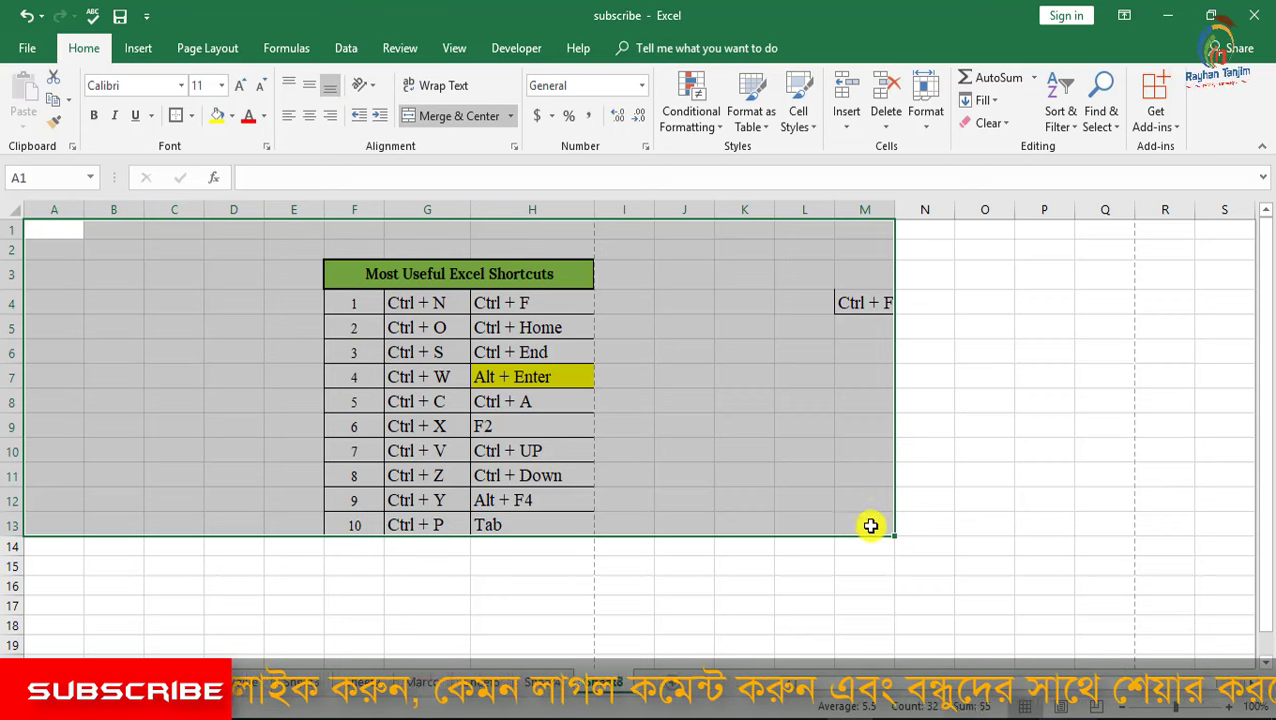
Step: Jump from G5 to the last used cell M13 with Ctrl+End
{"action": "left_click", "coordinate": [868, 524]}
{"action": "left_click", "coordinate": [416, 327]}
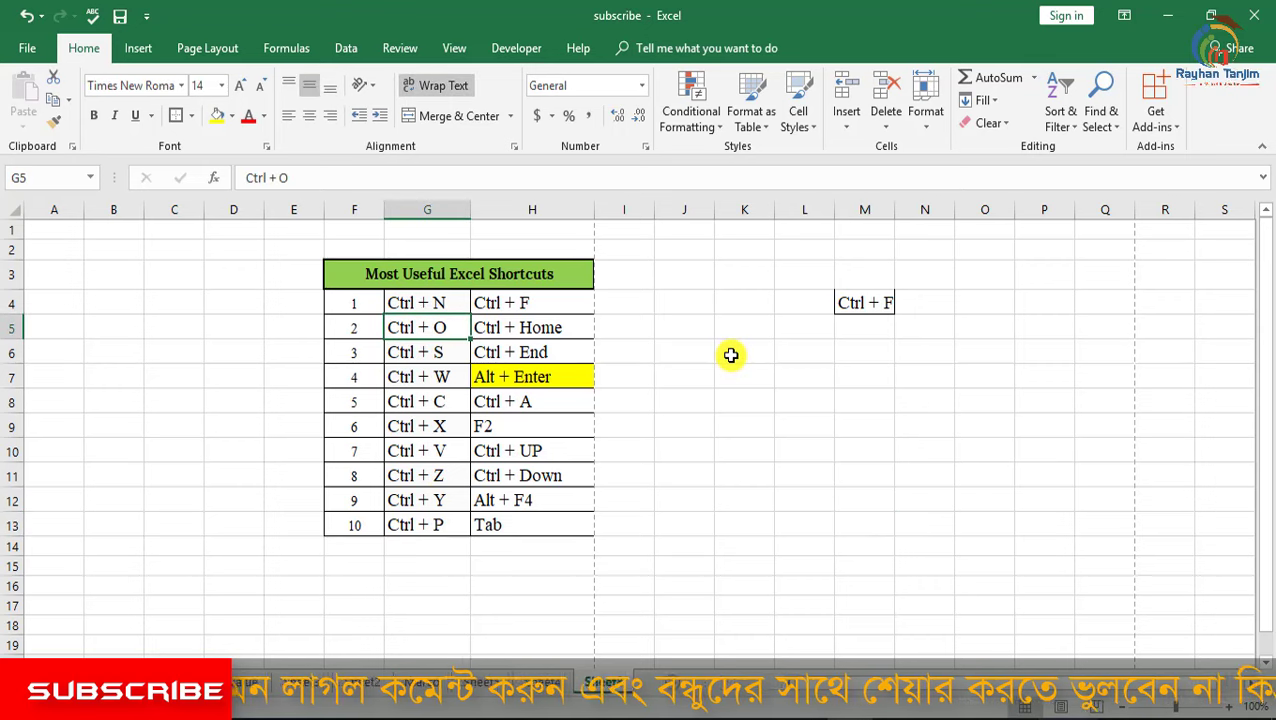
{"action": "key", "text": "ctrl+End"}
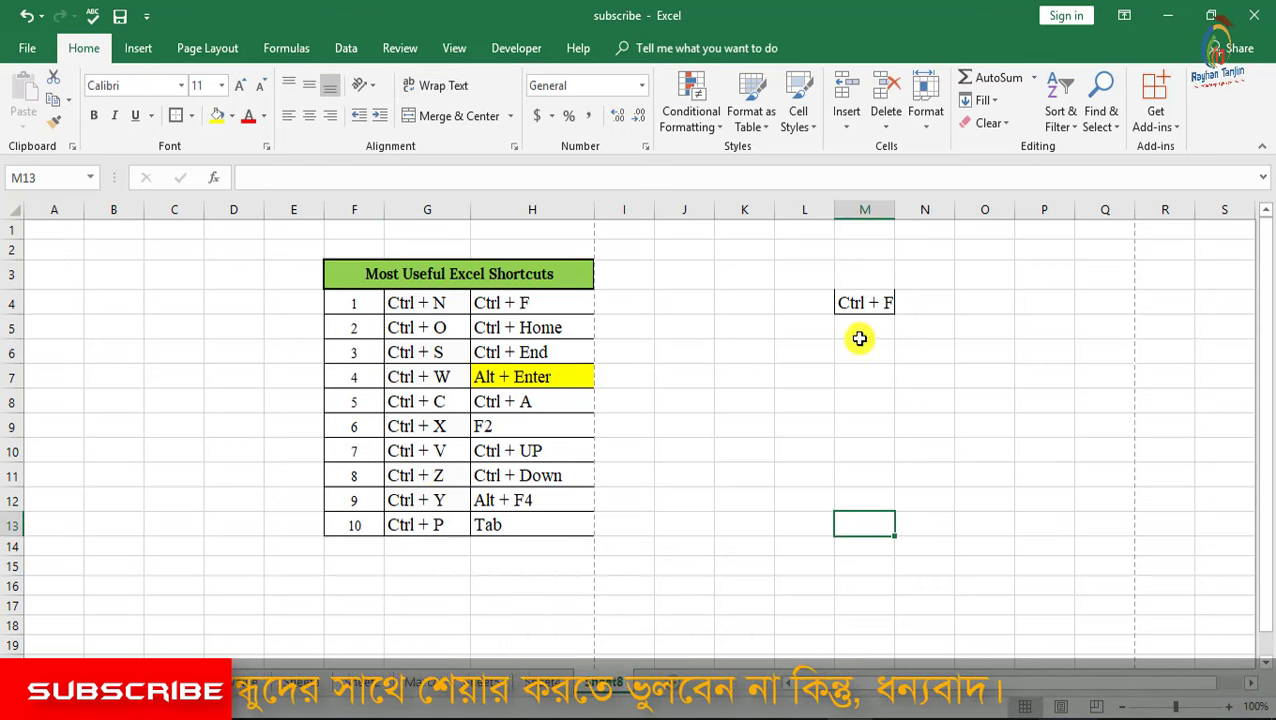
Step: Clear All on L3:N6 to remove the stray Ctrl + F entry and its border
{"action": "left_click_drag", "start_coordinate": [812, 268], "coordinate": [911, 344]}
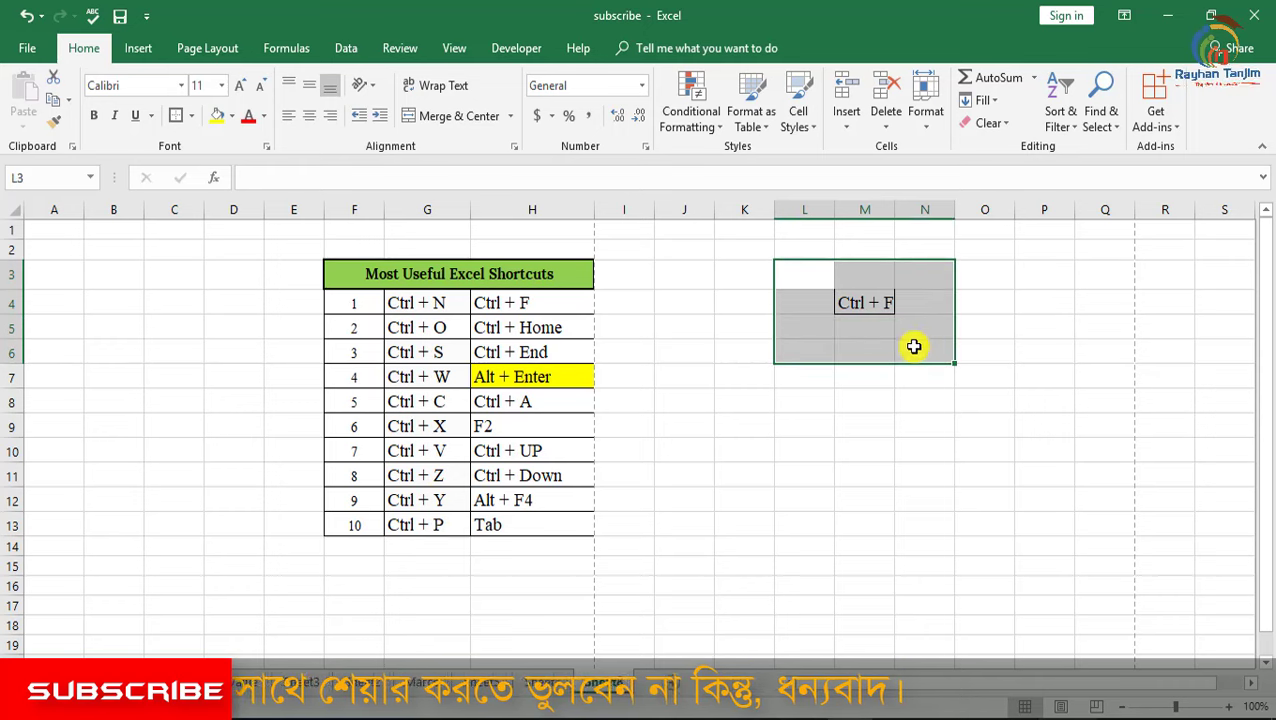
{"action": "left_click", "coordinate": [988, 122]}
{"action": "left_click", "coordinate": [1005, 148]}
{"action": "left_click", "coordinate": [868, 475]}
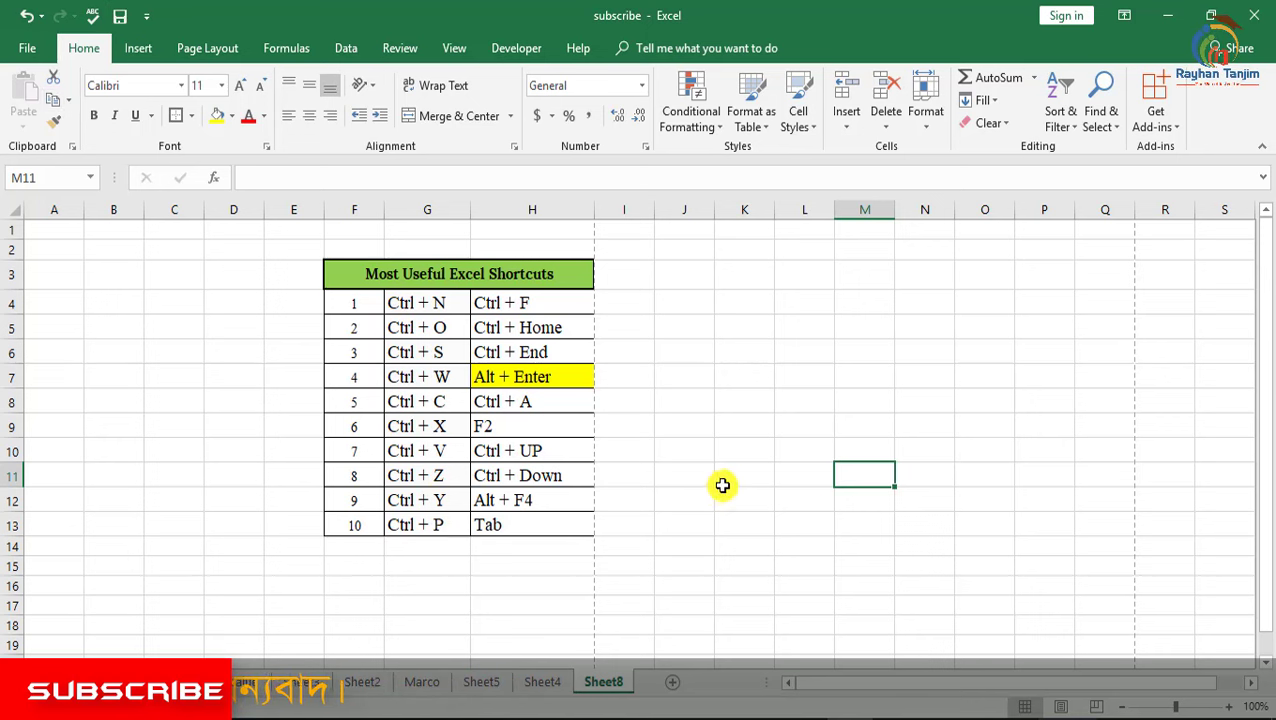
Step: Press Ctrl+End from F5 to reach H13, then highlight the used range A1:H13
{"action": "left_click", "coordinate": [378, 328]}
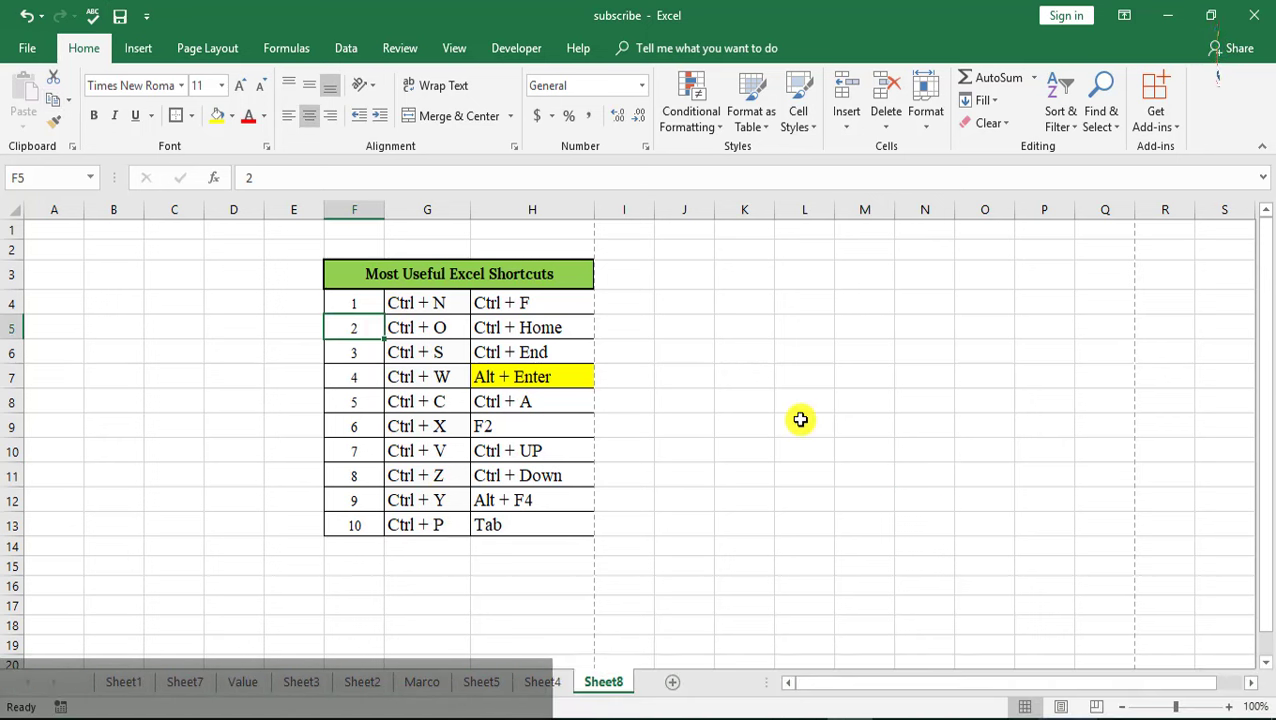
{"action": "key", "text": "ctrl+End"}
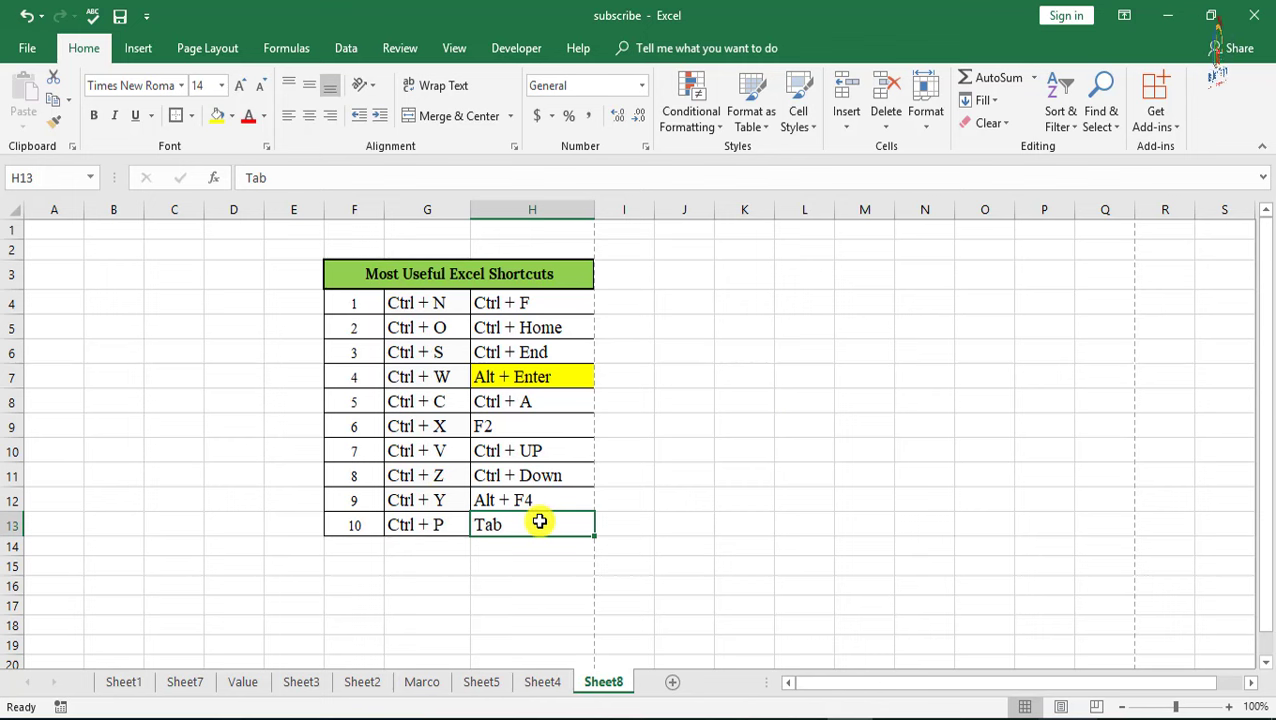
{"action": "left_click_drag", "start_coordinate": [51, 230], "coordinate": [524, 535]}
{"action": "left_click", "coordinate": [823, 508]}
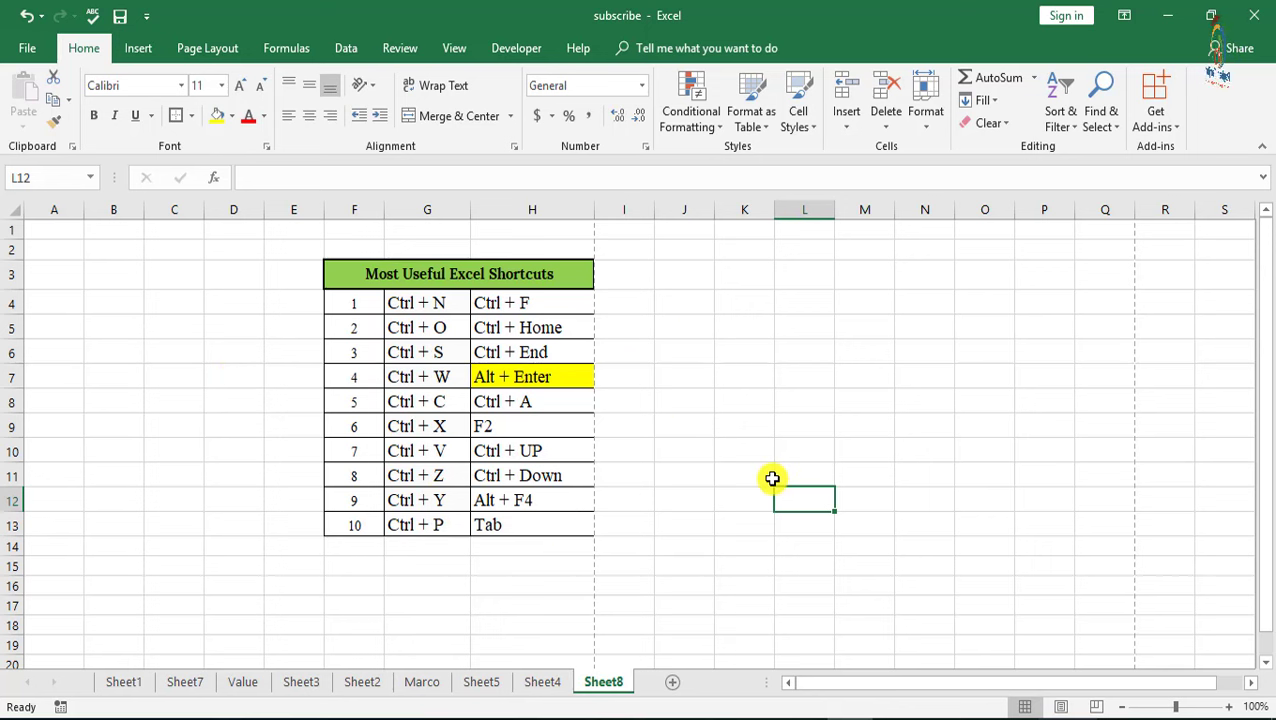
{"action": "left_click", "coordinate": [563, 376]}
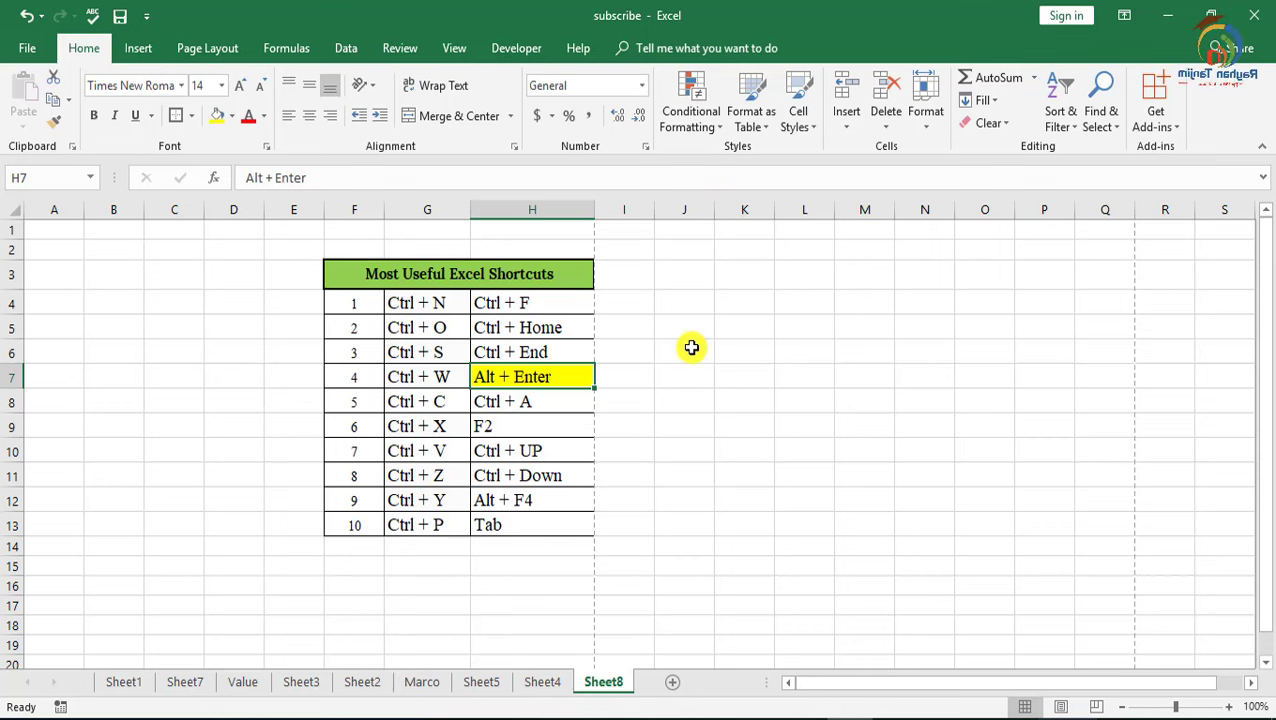
Step: Widen column J and enter 'amar sonar bangla' and 'ami tomai valobashi' on two lines in J5 using Alt+Enter
{"action": "left_click_drag", "start_coordinate": [715, 207], "coordinate": [801, 212]}
{"action": "left_click", "coordinate": [896, 299]}
{"action": "left_click", "coordinate": [755, 328]}
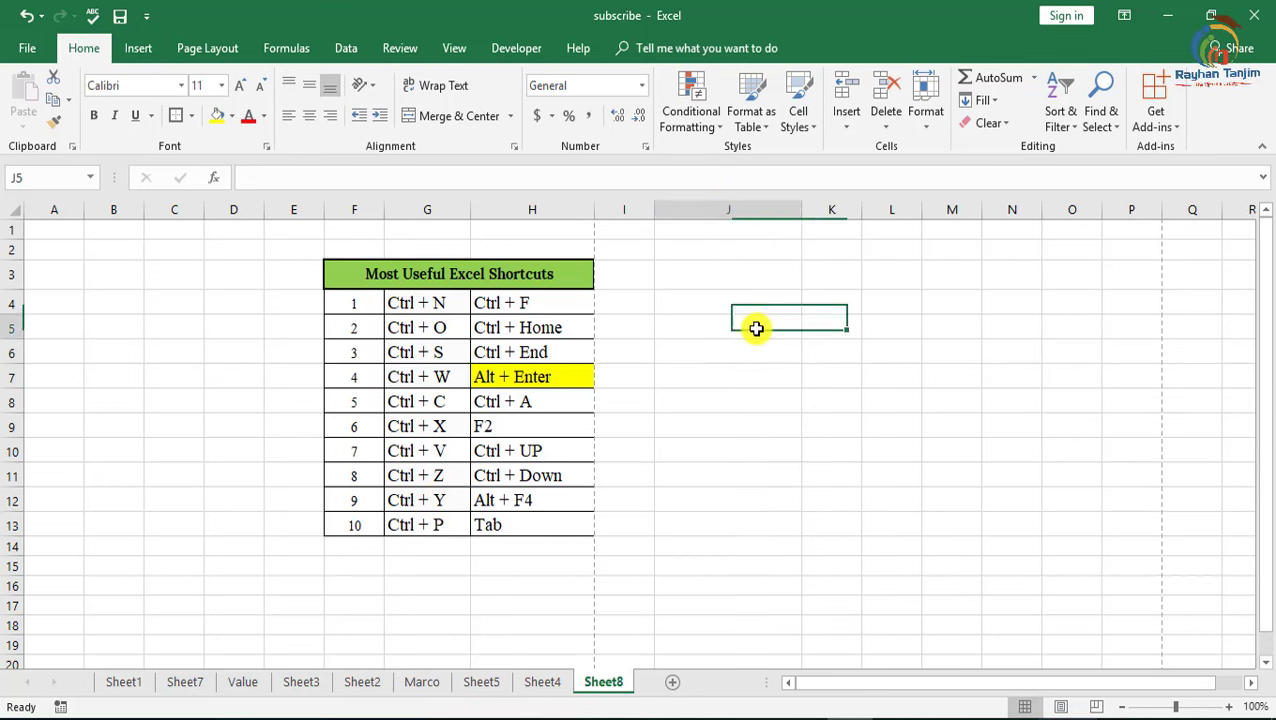
{"action": "double_click", "coordinate": [756, 328]}
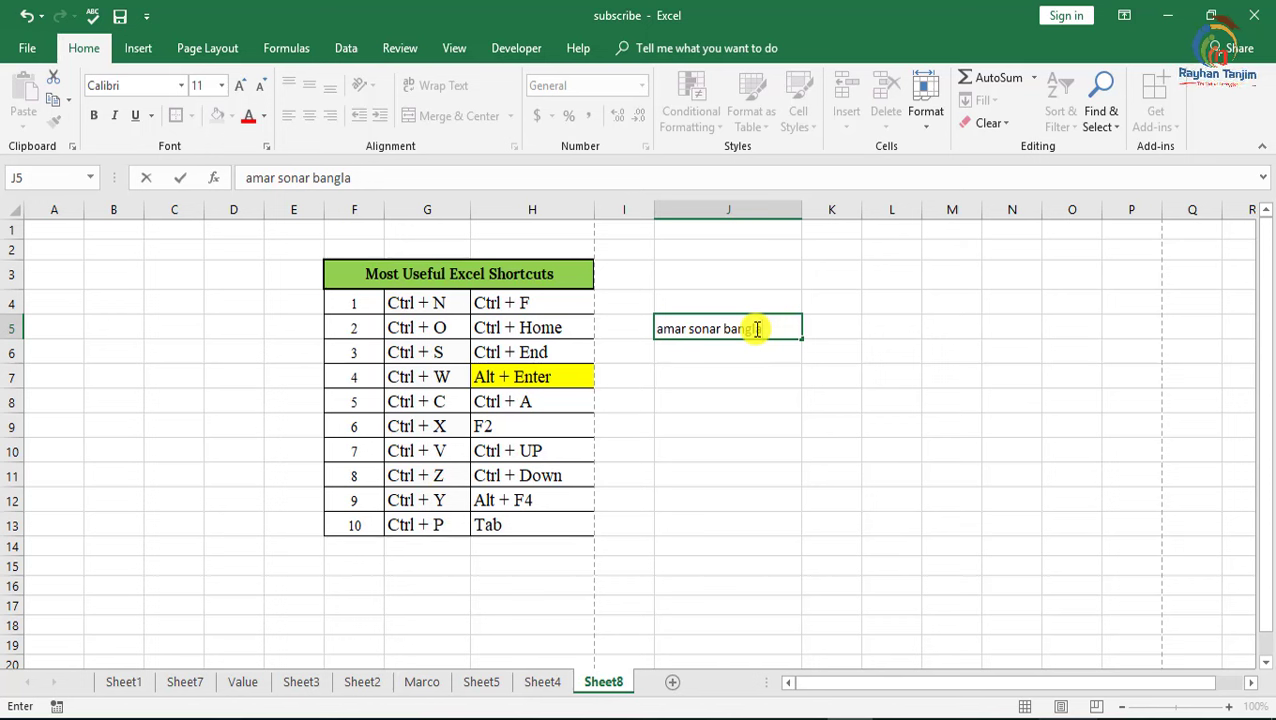
{"action": "key", "text": "alt+Return"}
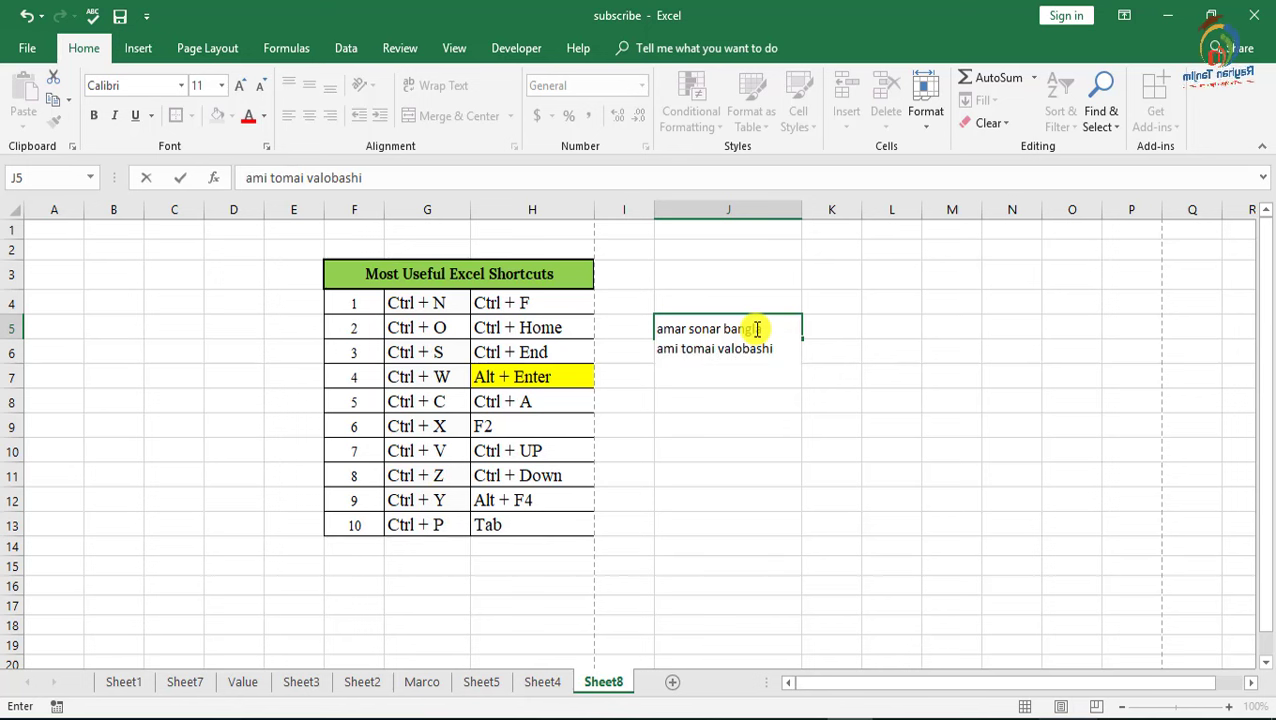
{"action": "left_click", "coordinate": [905, 400]}
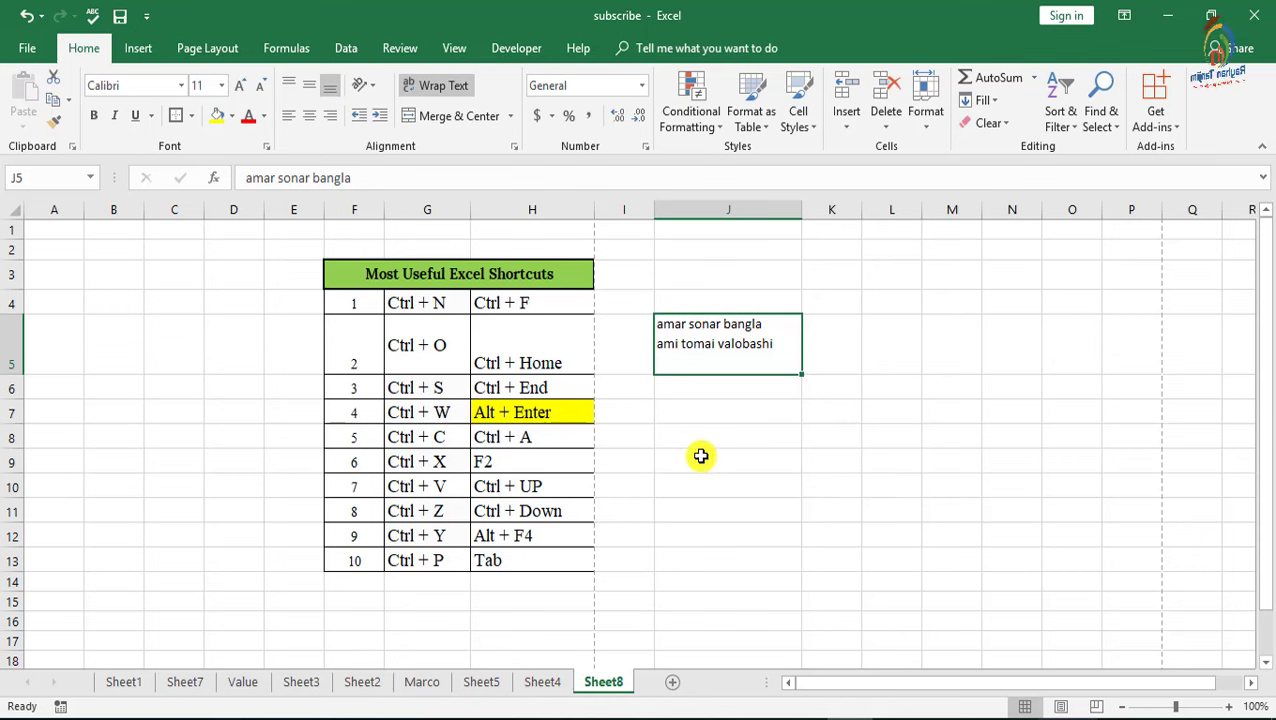
{"action": "left_click", "coordinate": [560, 418]}
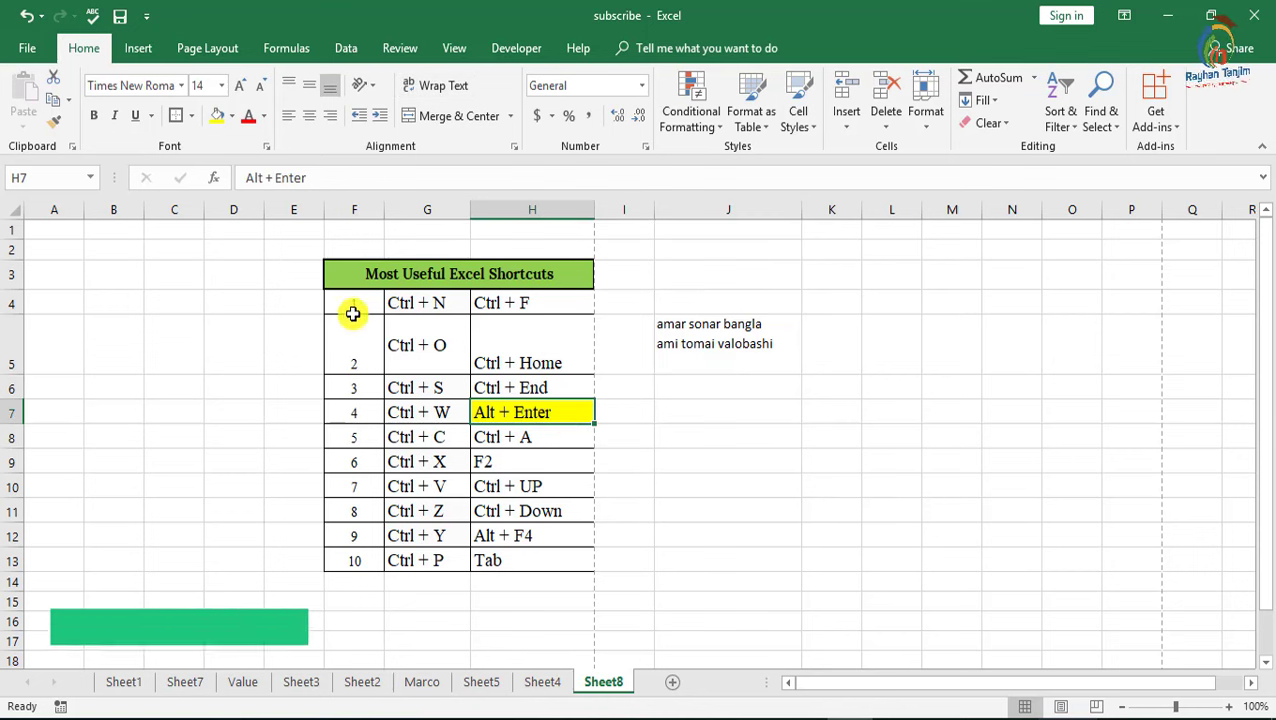
{"action": "left_click_drag", "start_coordinate": [441, 302], "coordinate": [578, 538]}
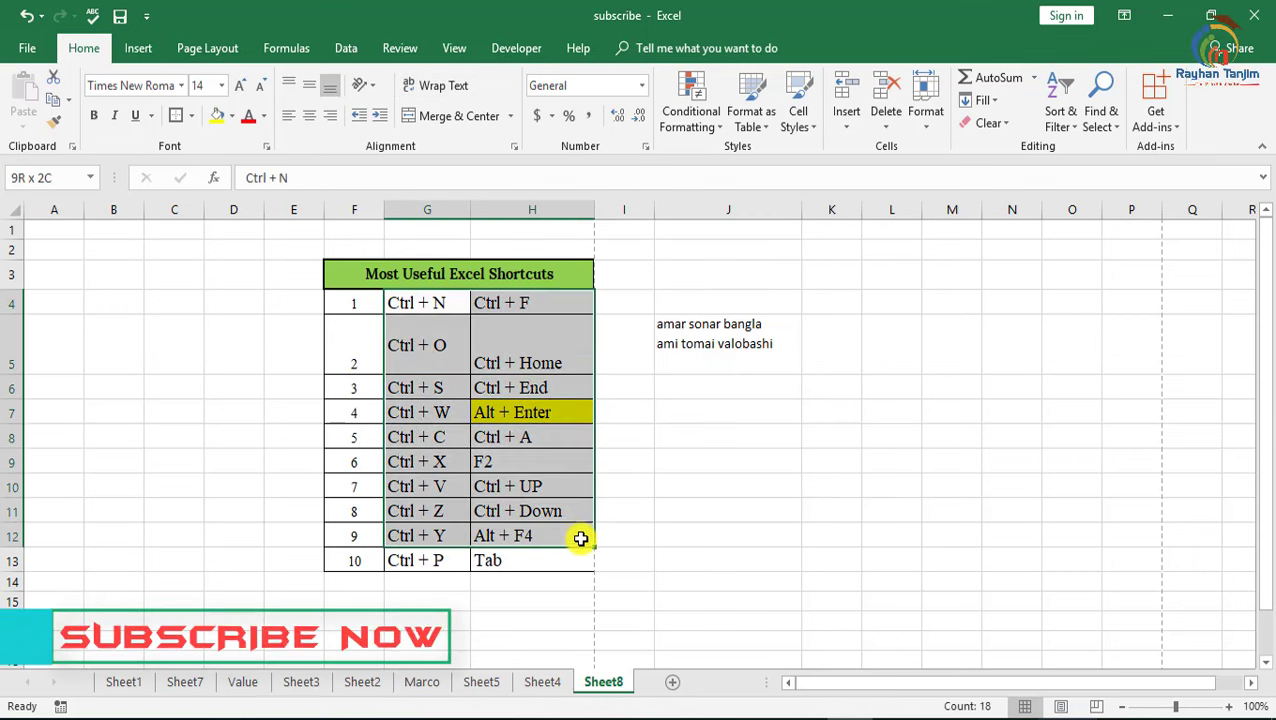
{"action": "left_click", "coordinate": [783, 480]}
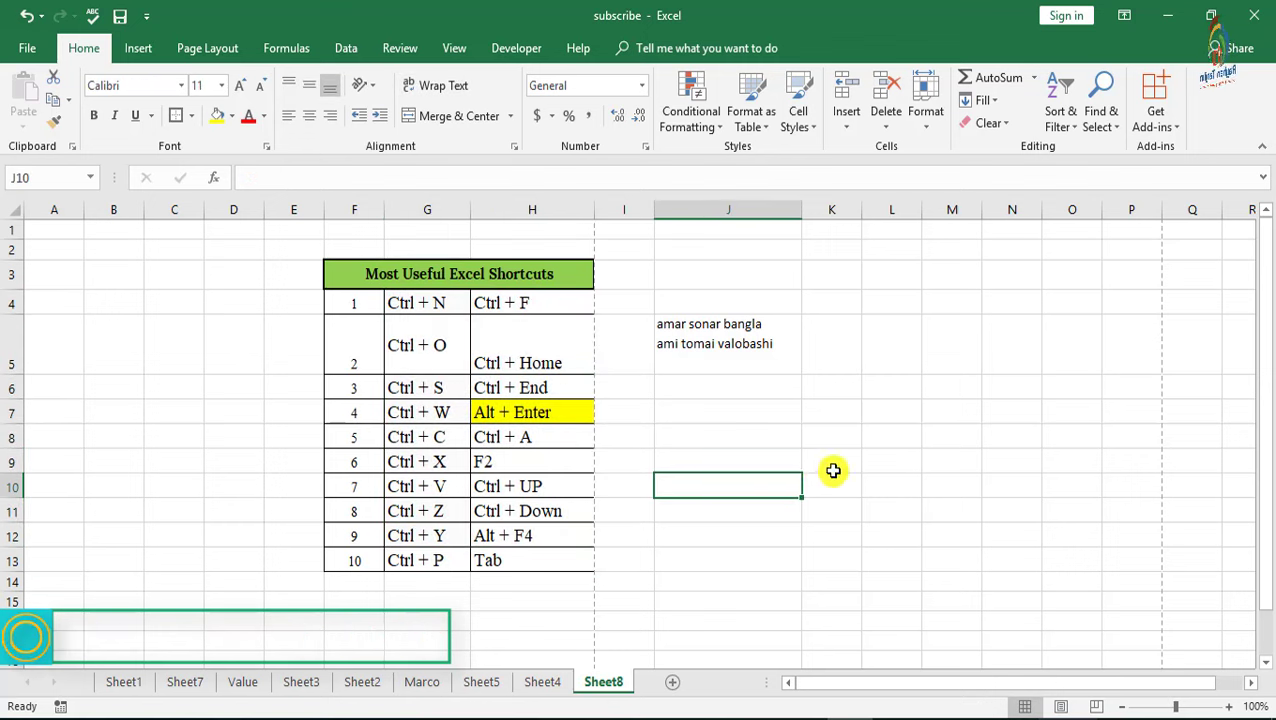
{"action": "left_click", "coordinate": [572, 436]}
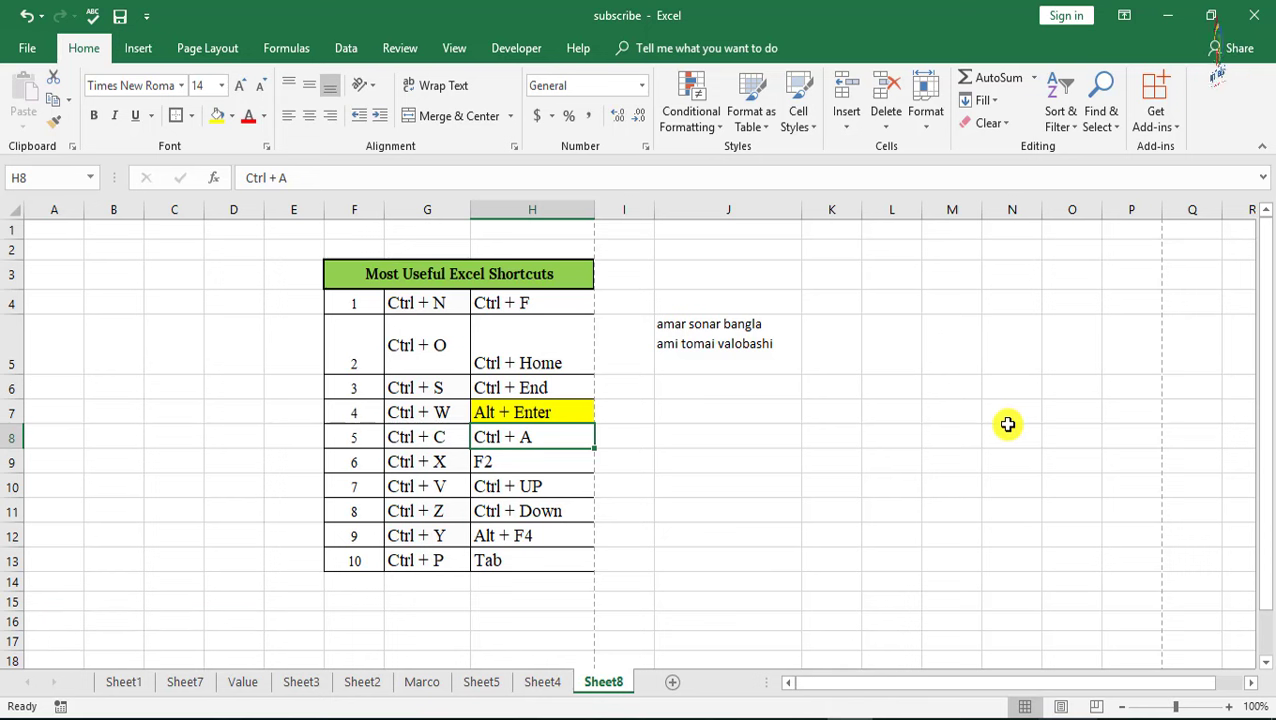
{"action": "left_click", "coordinate": [835, 437]}
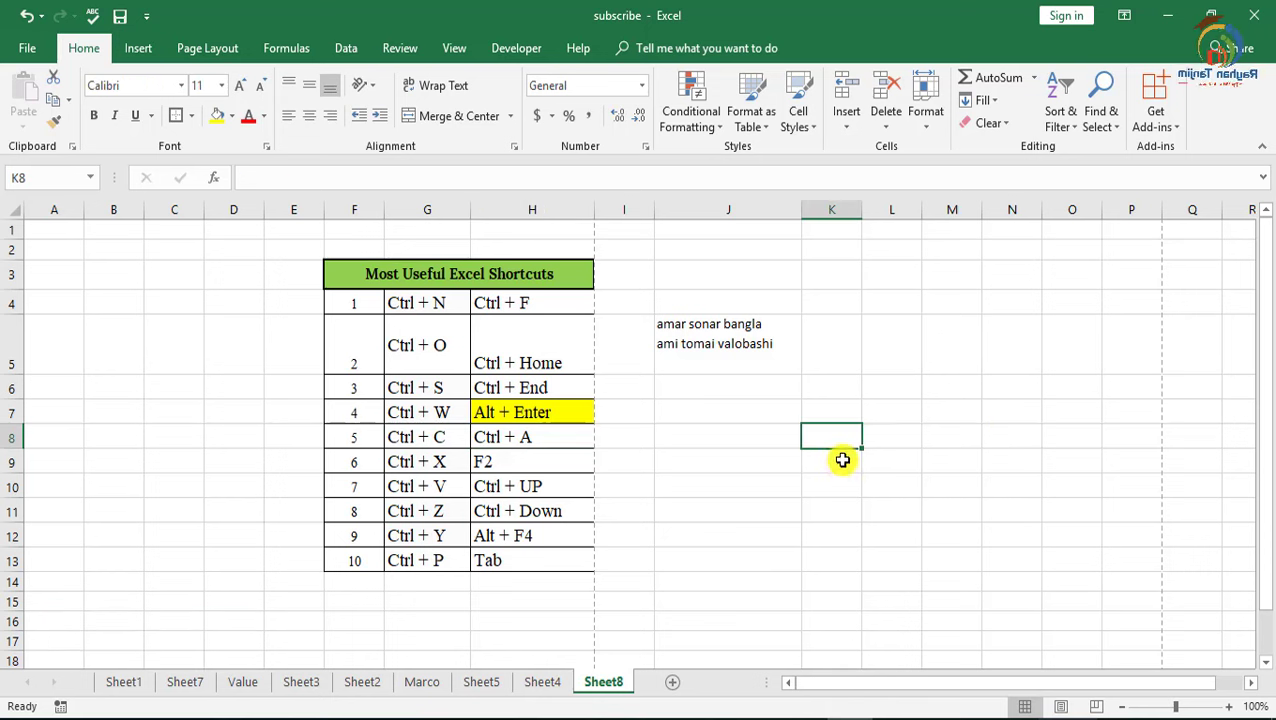
{"action": "left_click", "coordinate": [836, 388]}
{"action": "key", "text": "ctrl+a"}
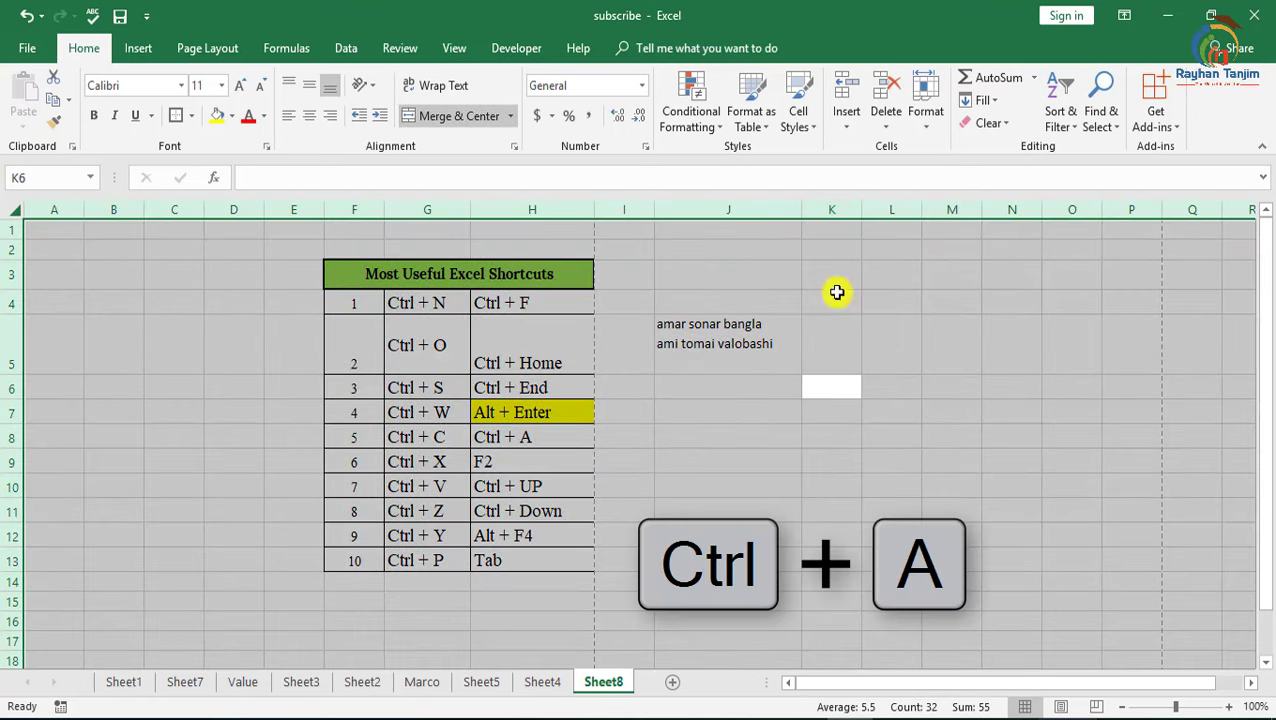
{"action": "left_click", "coordinate": [980, 432]}
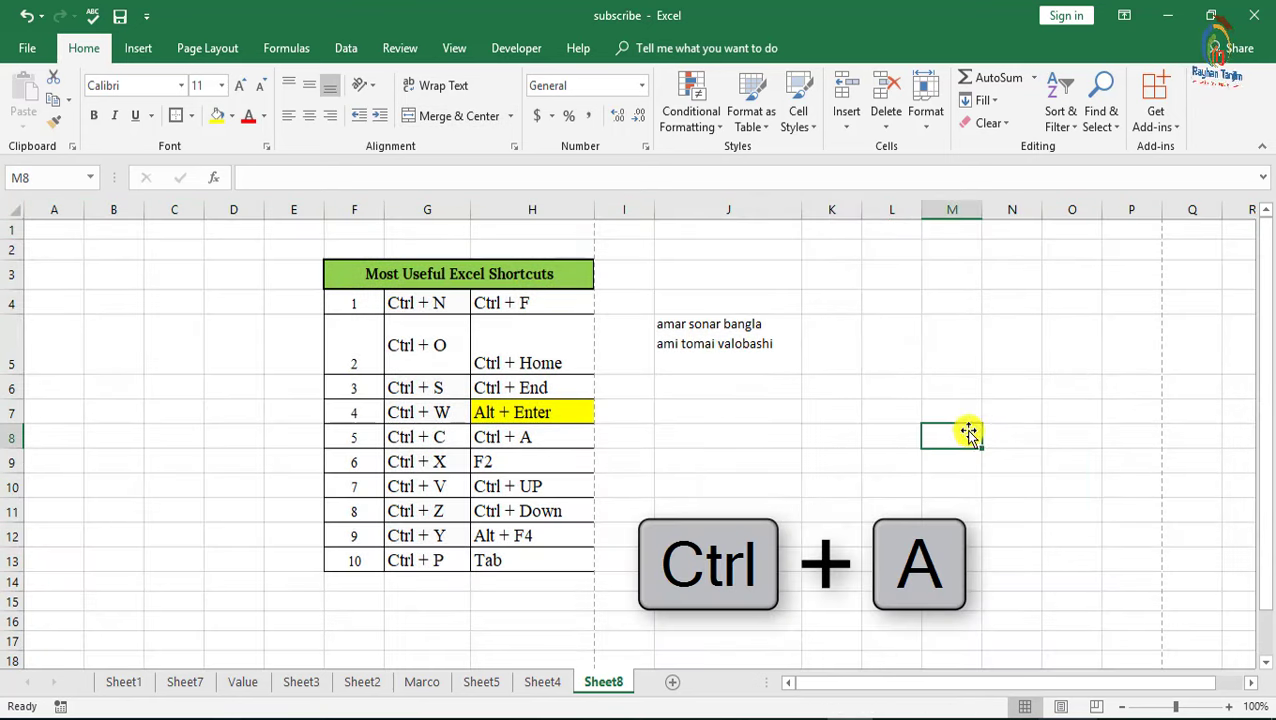
{"action": "left_click", "coordinate": [444, 342]}
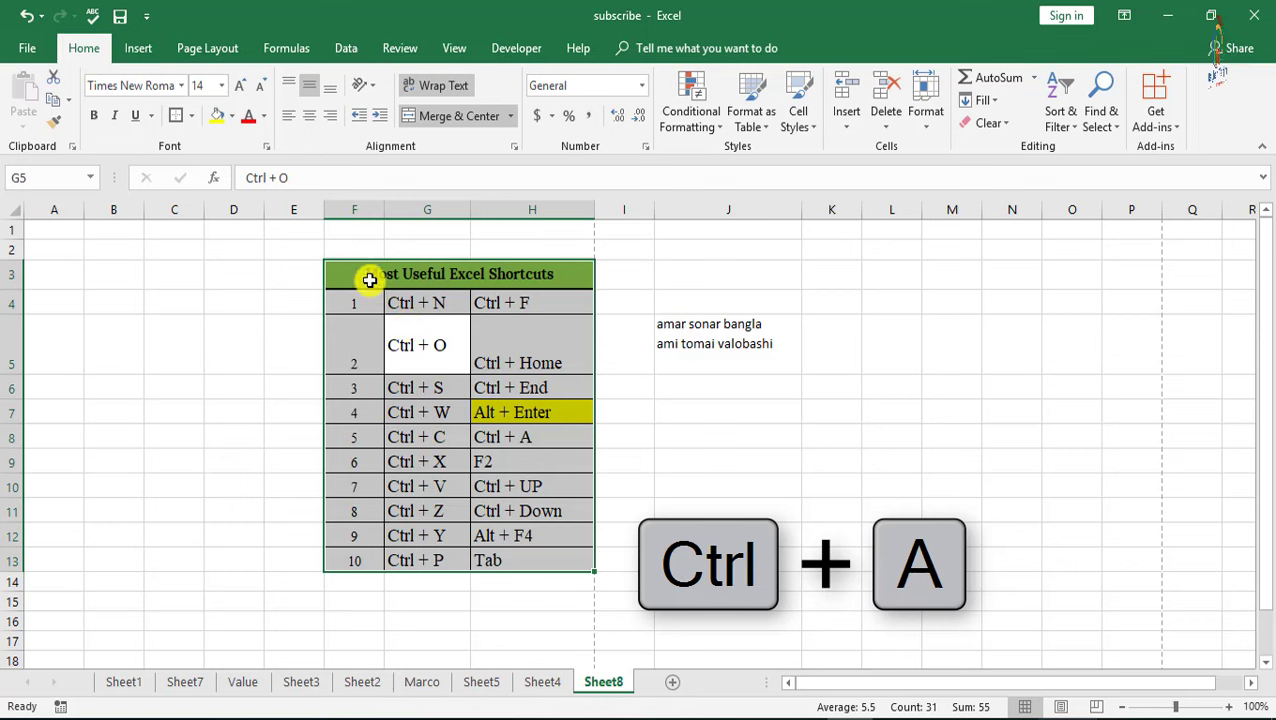
{"action": "left_click_drag", "start_coordinate": [370, 277], "coordinate": [541, 555]}
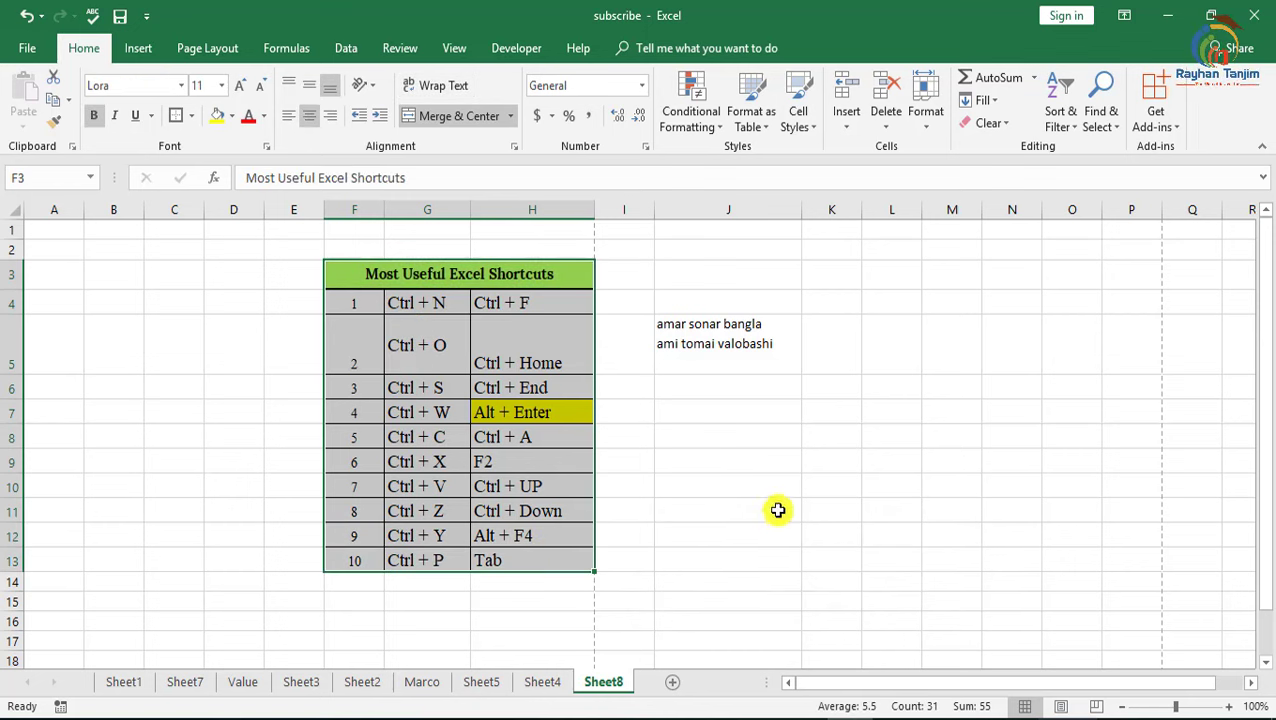
{"action": "left_click", "coordinate": [777, 509]}
{"action": "left_click", "coordinate": [526, 461]}
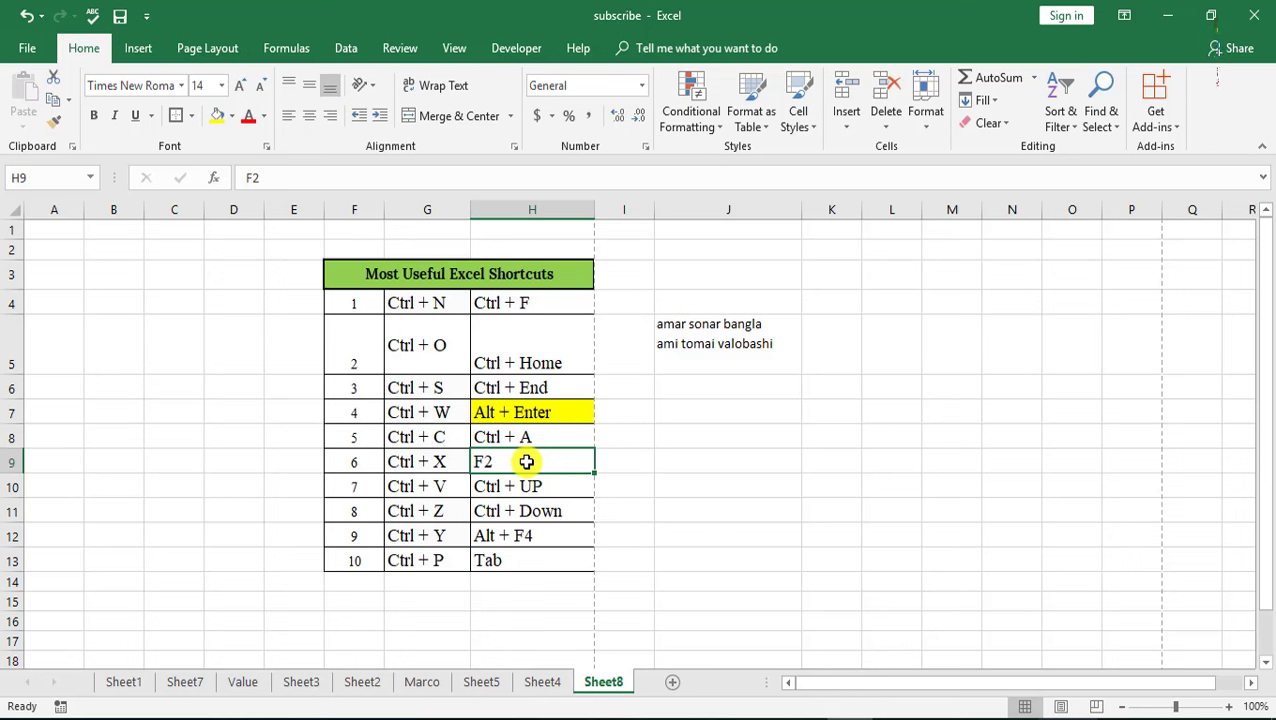
{"action": "left_click", "coordinate": [769, 353]}
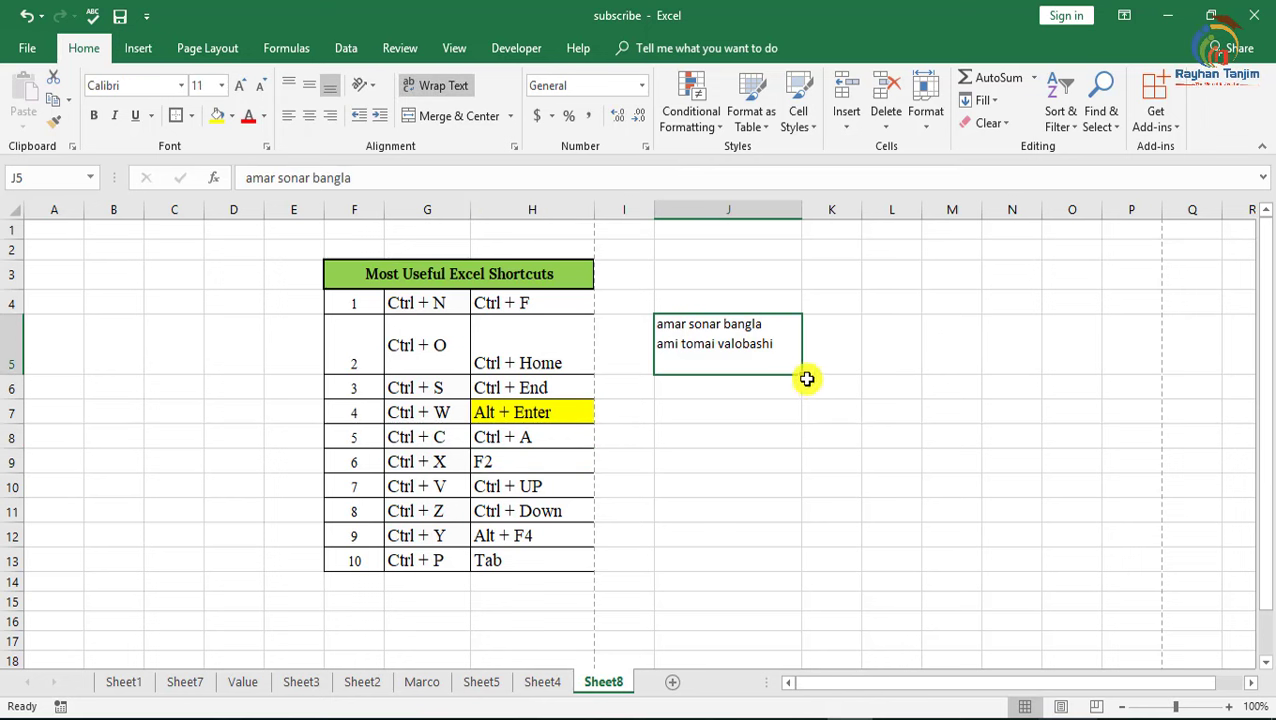
{"action": "left_click", "coordinate": [895, 385]}
{"action": "left_click", "coordinate": [769, 356]}
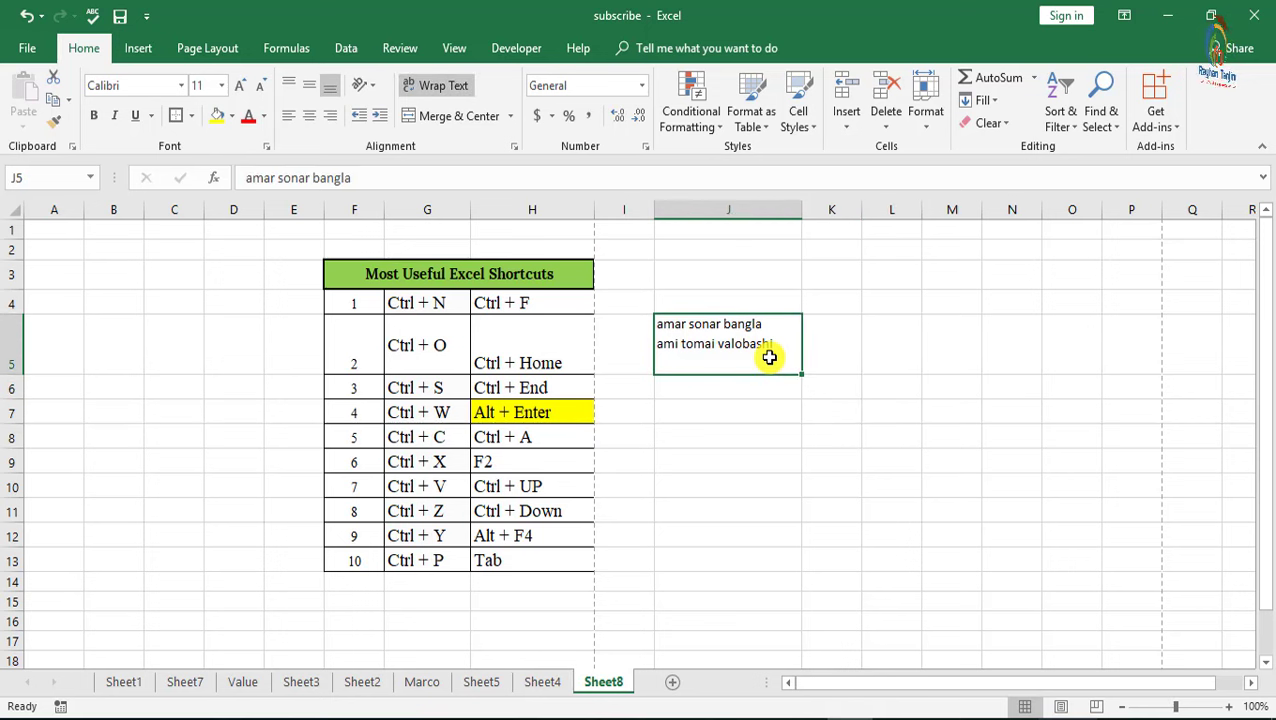
{"action": "key", "text": "F2"}
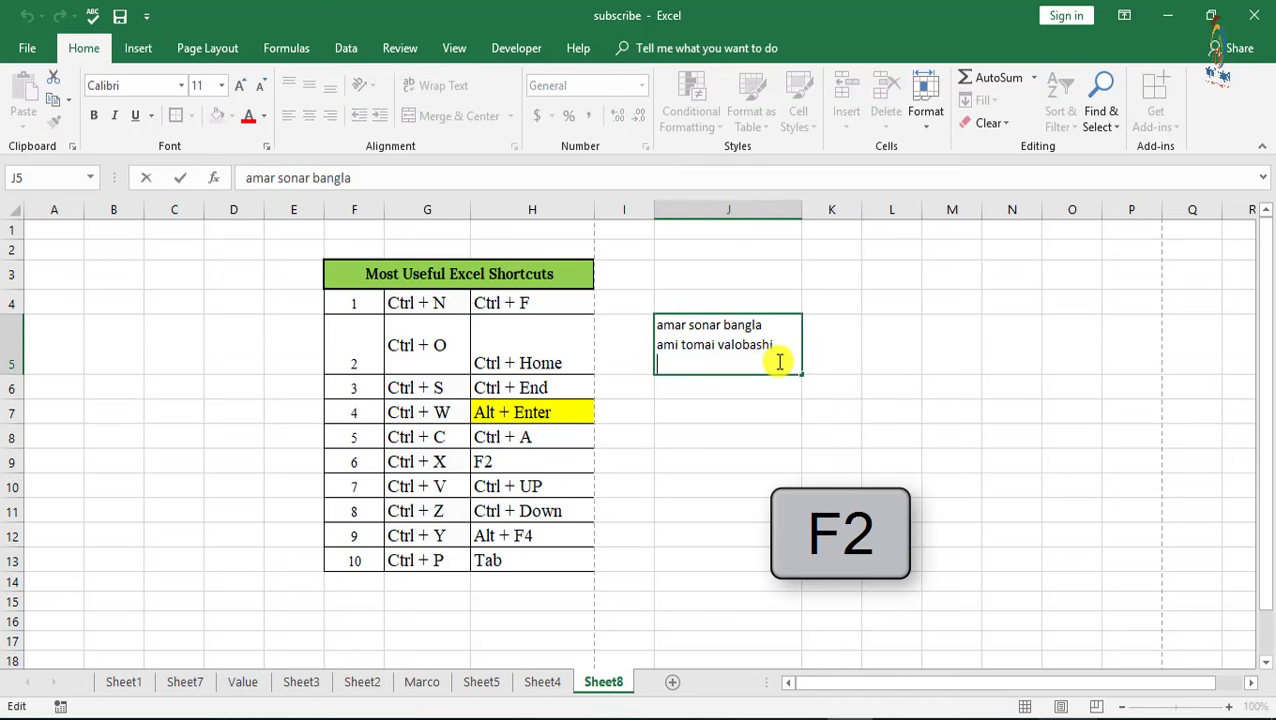
{"action": "type", "text": "ffff"}
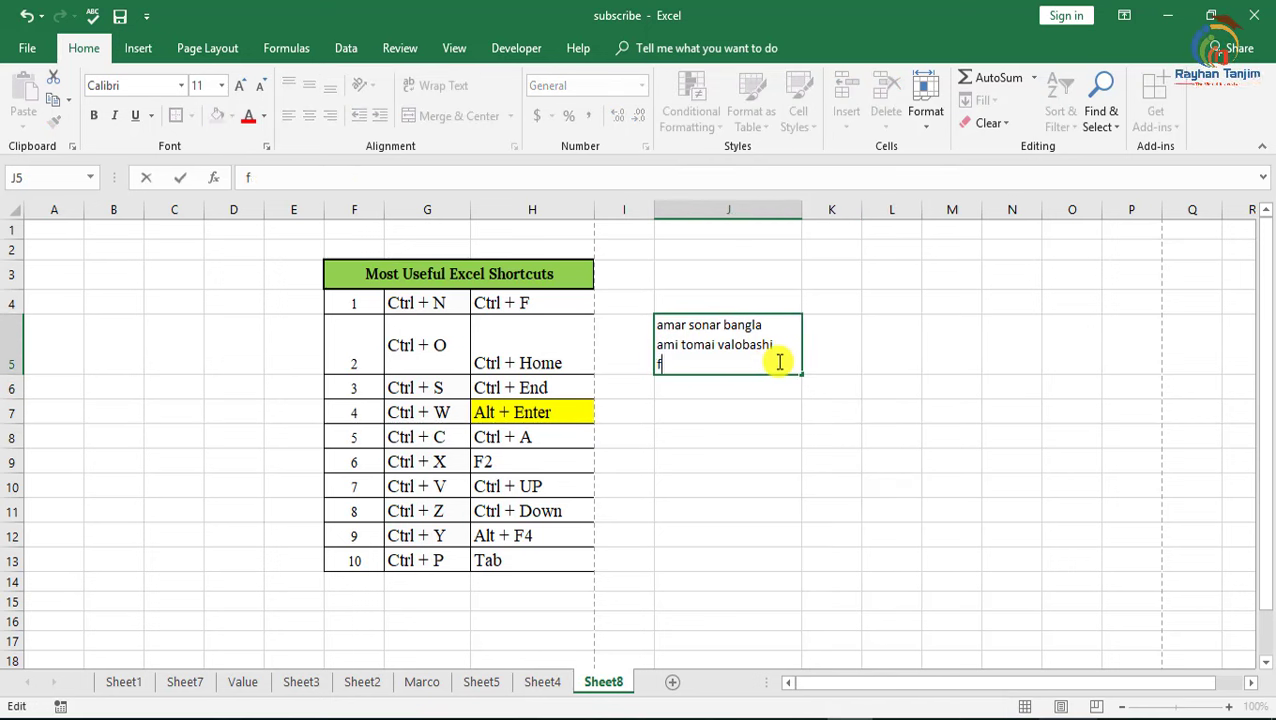
{"action": "key", "text": "BackSpace"}
{"action": "left_click", "coordinate": [792, 466]}
{"action": "left_click", "coordinate": [553, 485]}
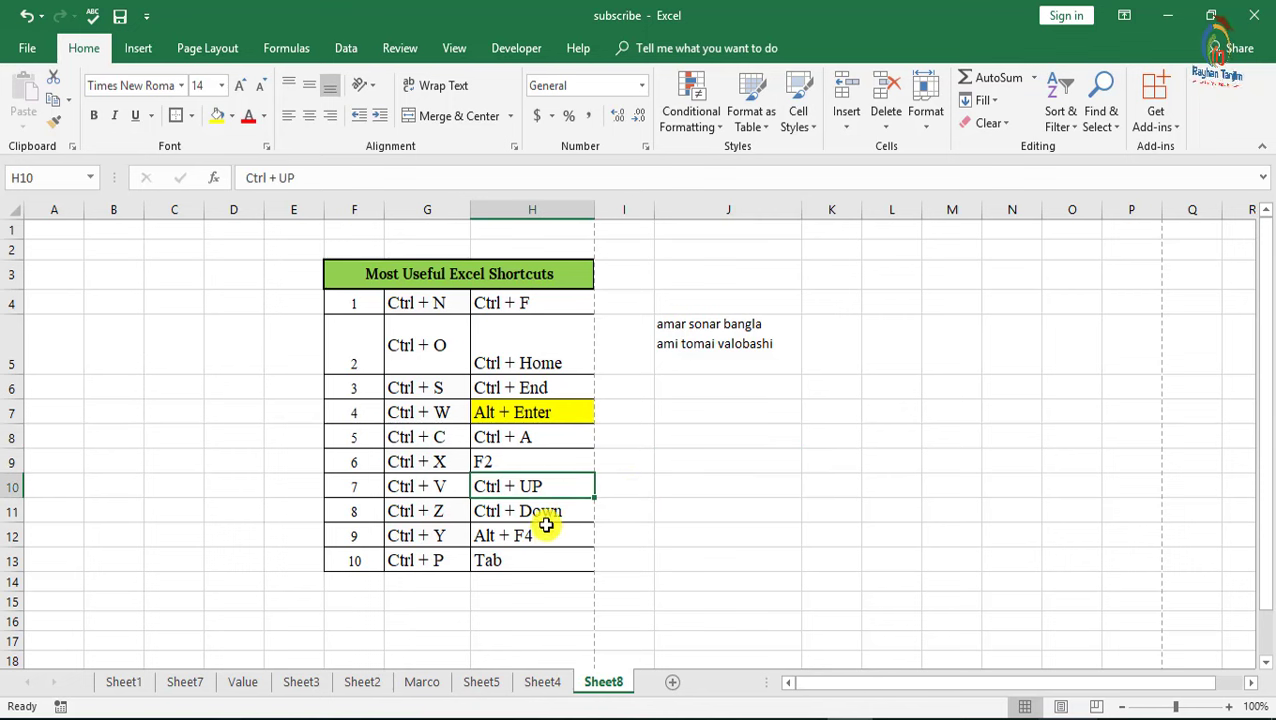
{"action": "left_click", "coordinate": [548, 514]}
{"action": "left_click_drag", "start_coordinate": [416, 276], "coordinate": [521, 558]}
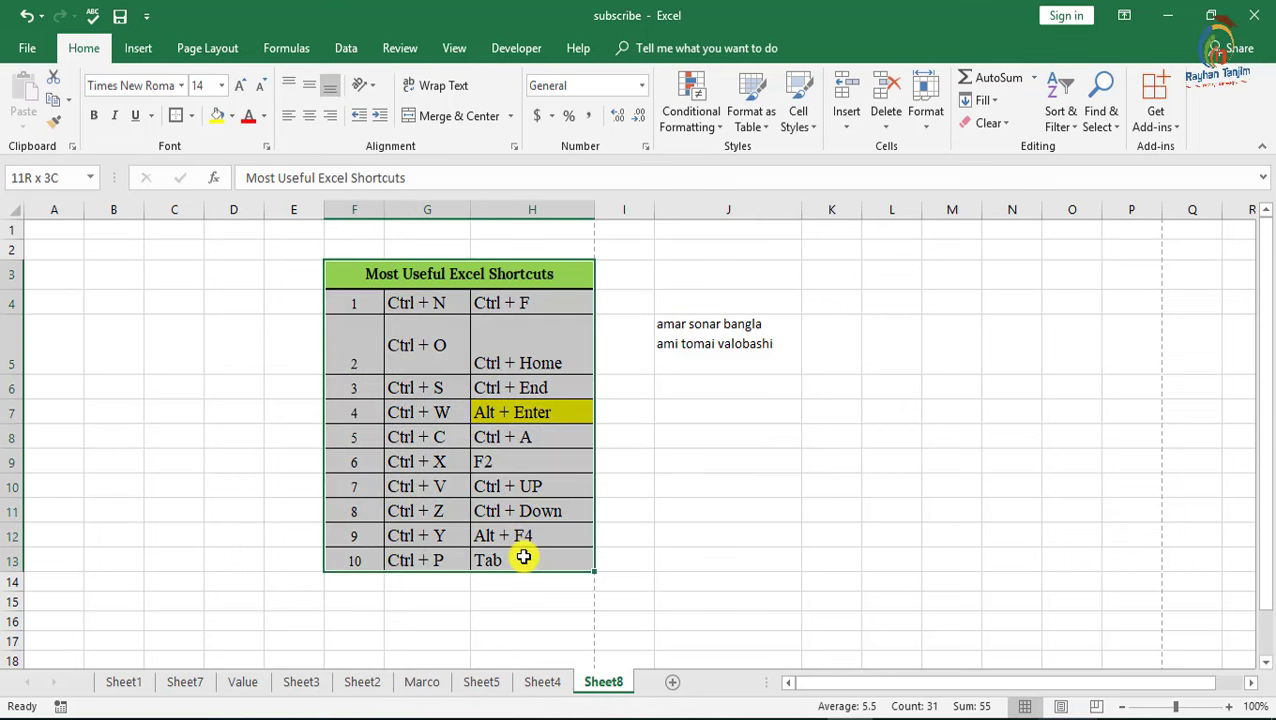
{"action": "left_click", "coordinate": [677, 471]}
{"action": "left_click", "coordinate": [435, 415]}
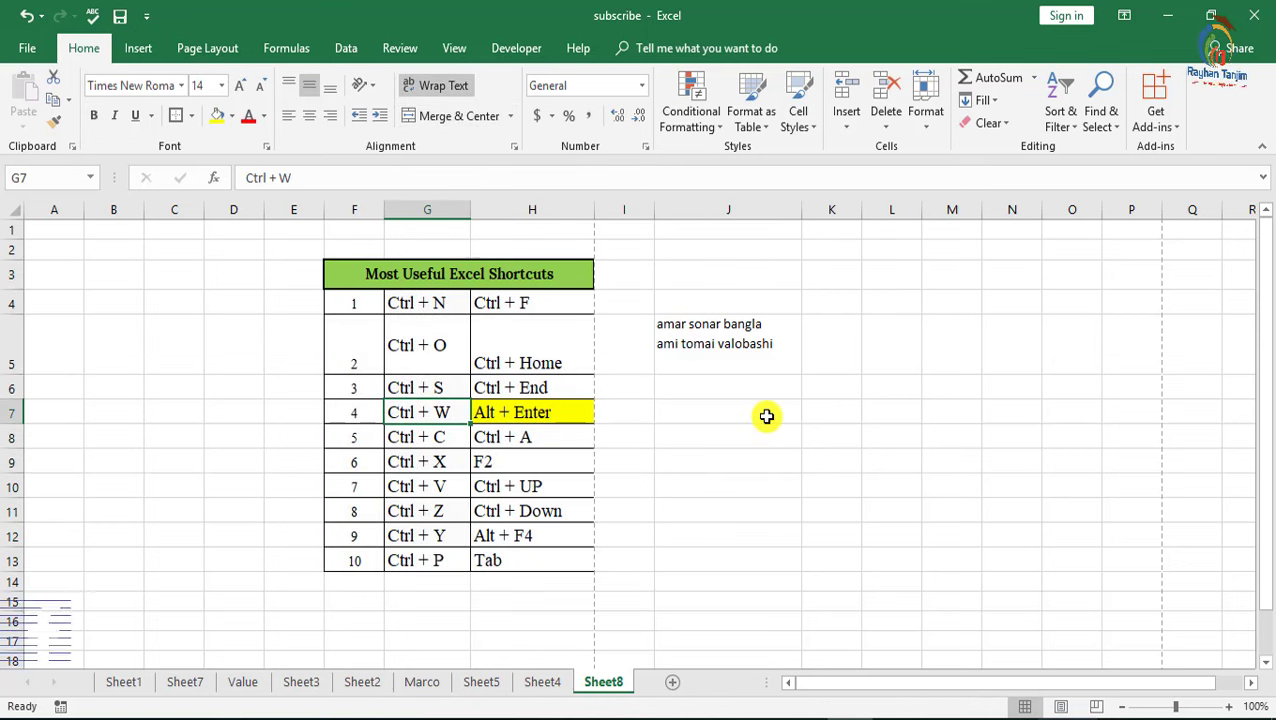
{"action": "key", "text": "ctrl+Down"}
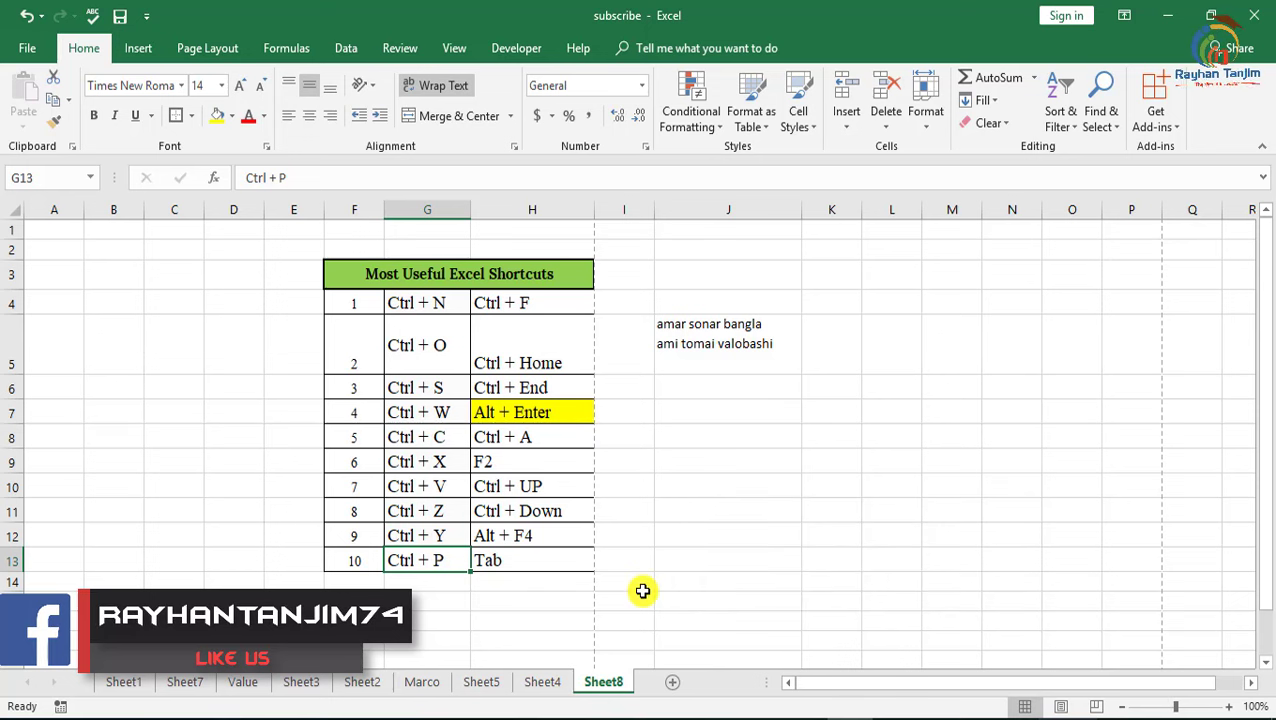
{"action": "key", "text": "ctrl+Up"}
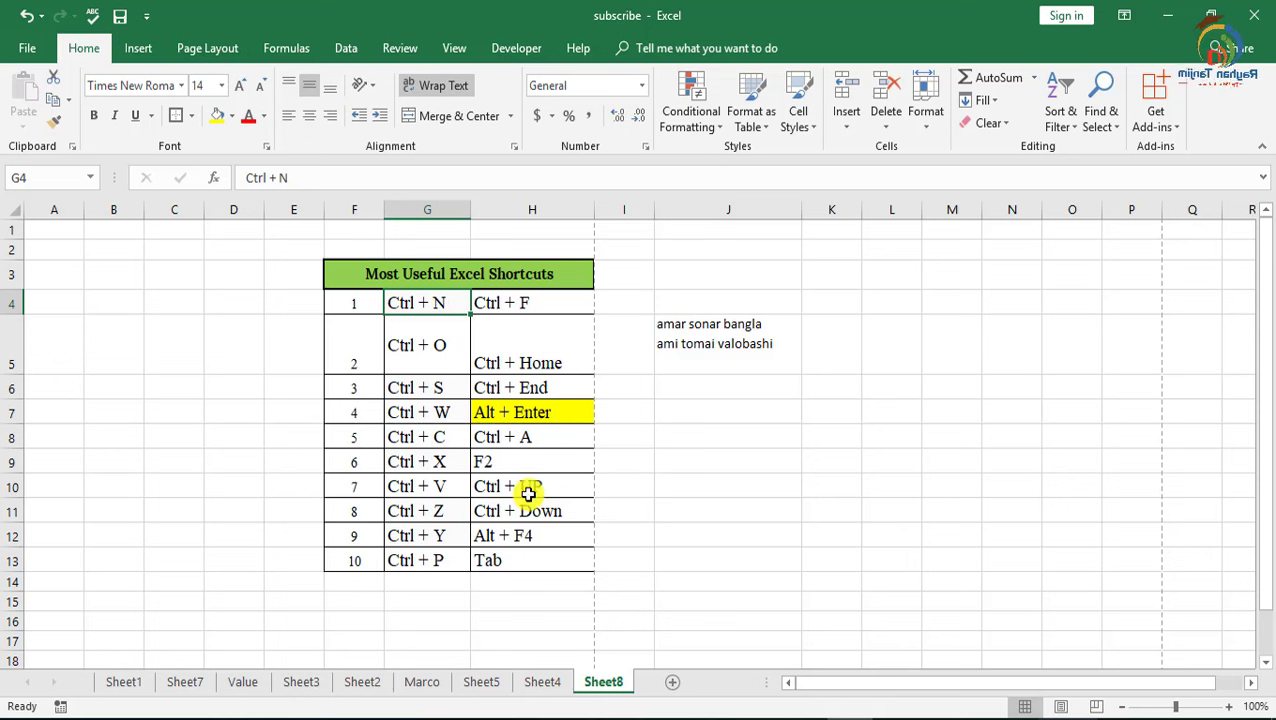
{"action": "left_click_drag", "start_coordinate": [529, 485], "coordinate": [530, 511]}
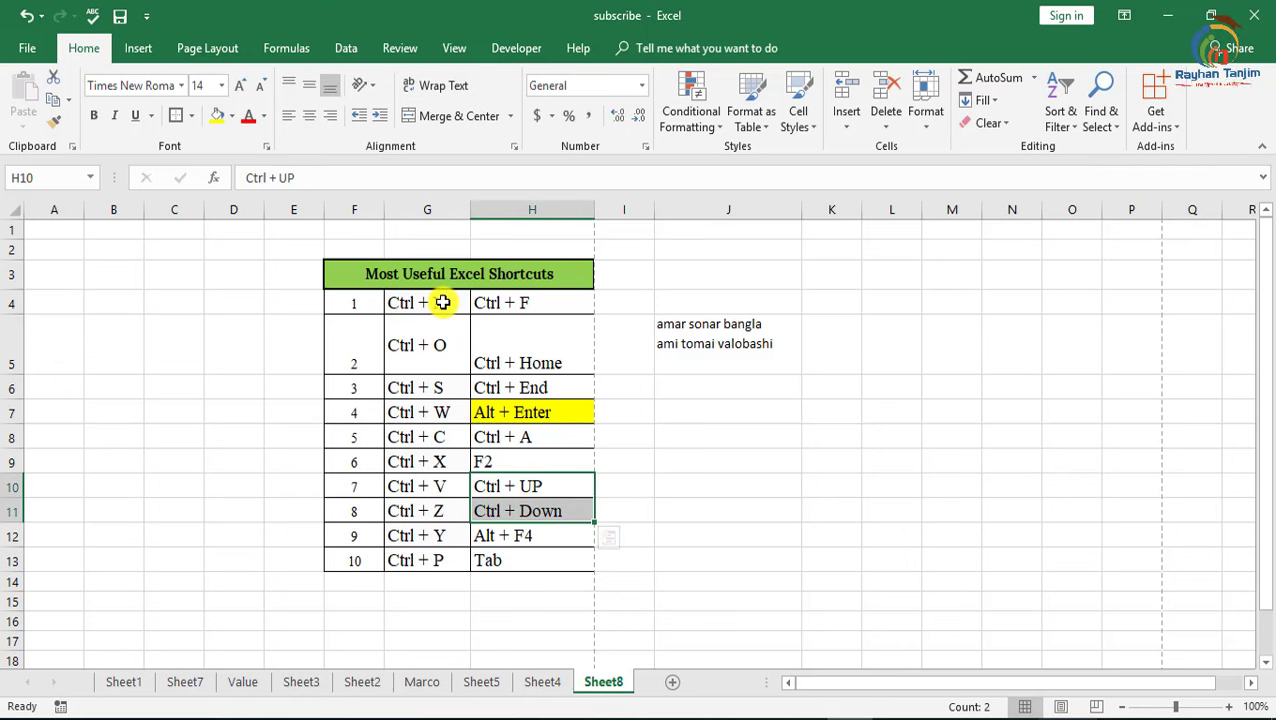
{"action": "left_click", "coordinate": [410, 436]}
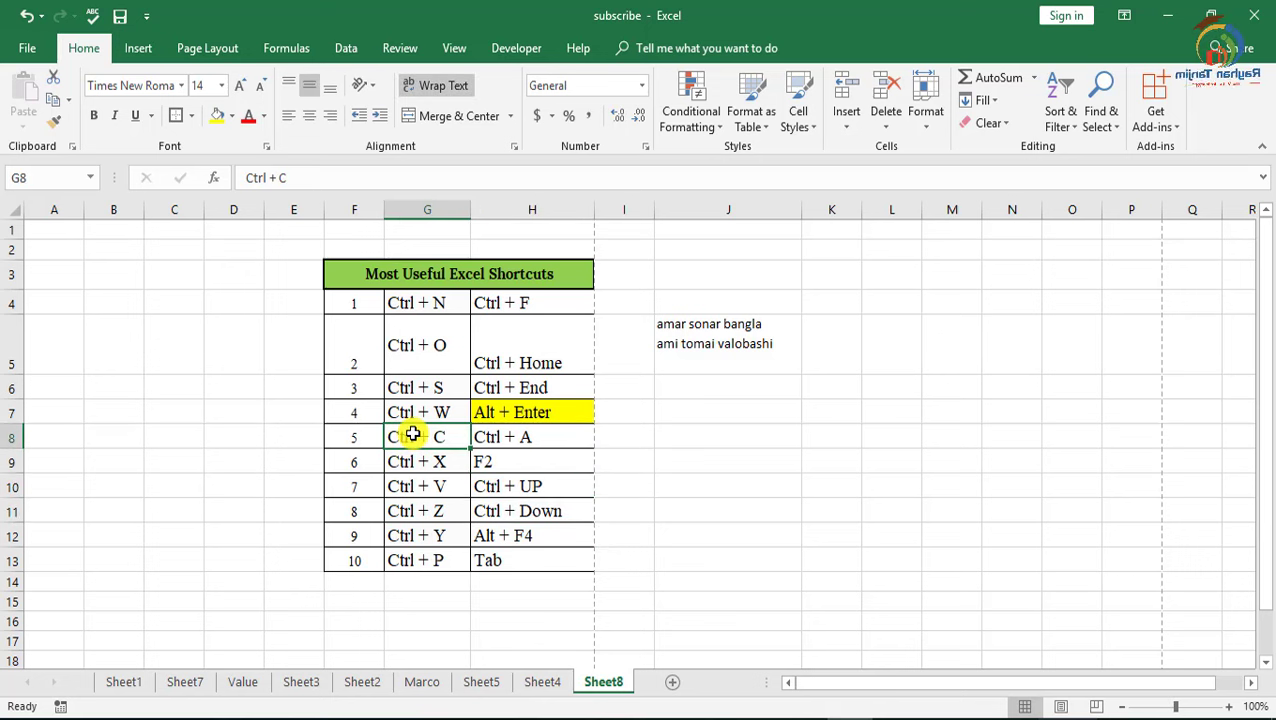
{"action": "left_click", "coordinate": [425, 411]}
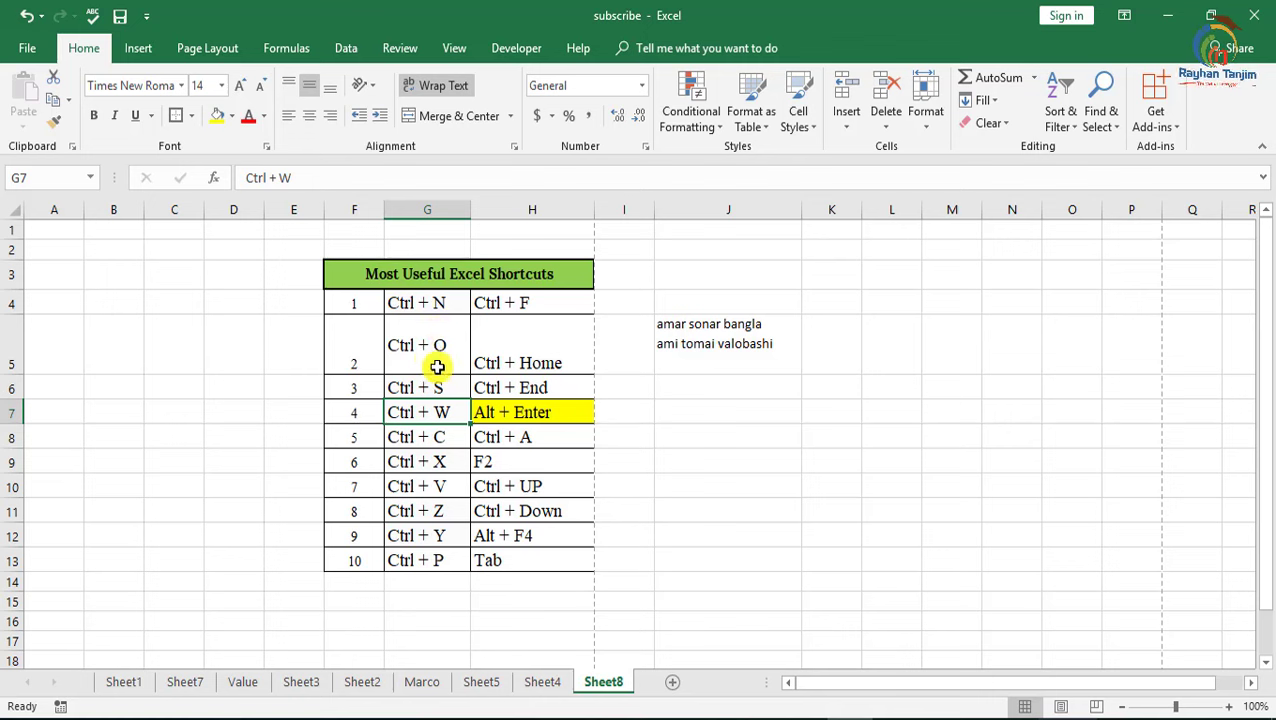
{"action": "left_click_drag", "start_coordinate": [428, 302], "coordinate": [427, 560]}
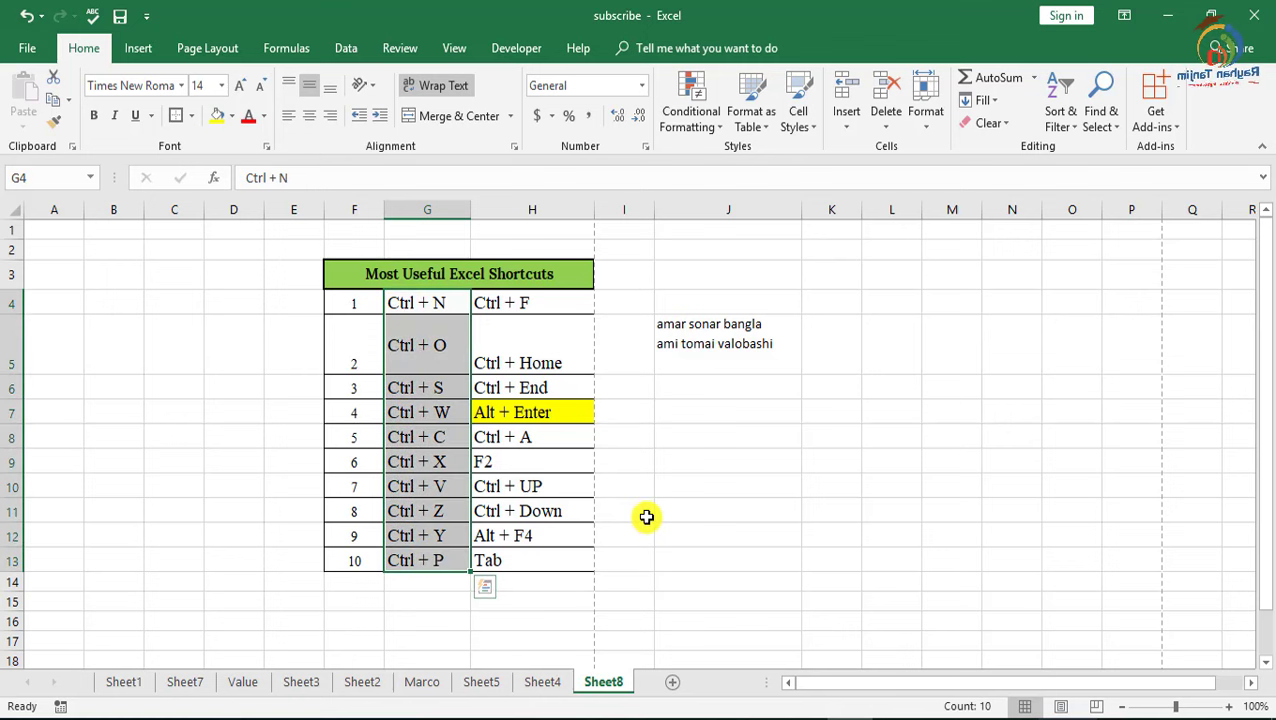
{"action": "left_click", "coordinate": [561, 530]}
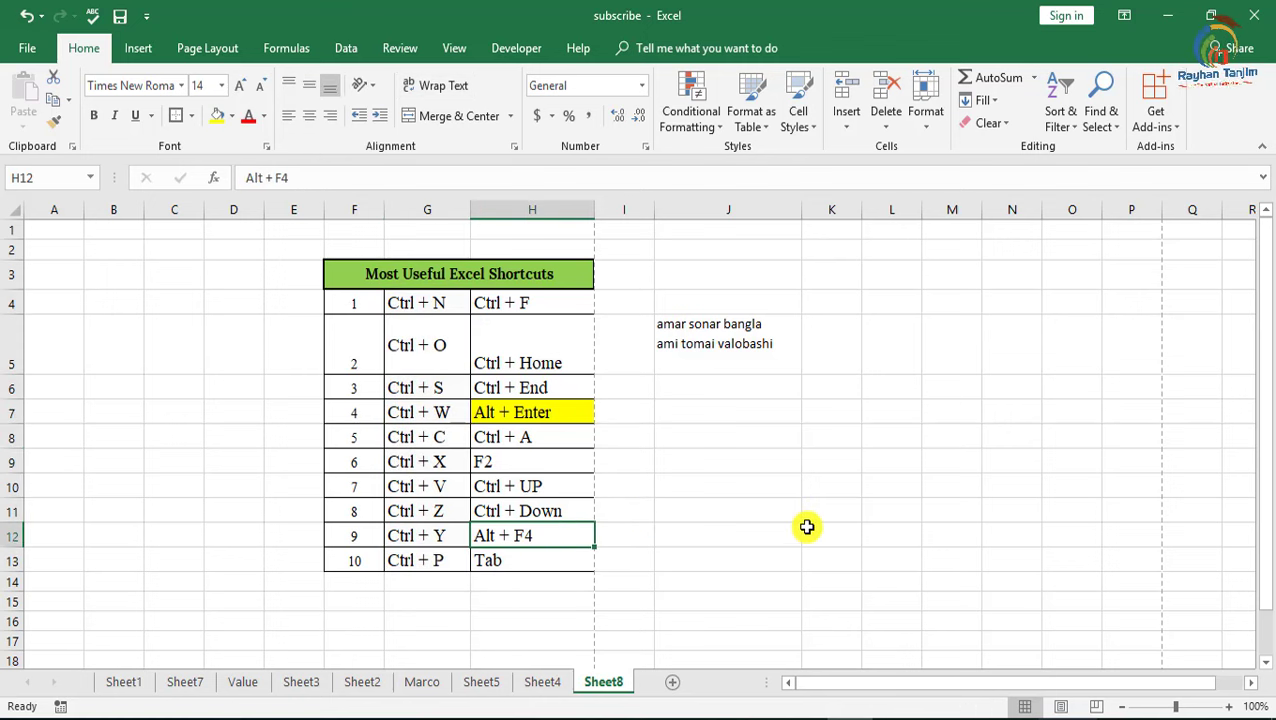
{"action": "left_click", "coordinate": [557, 561]}
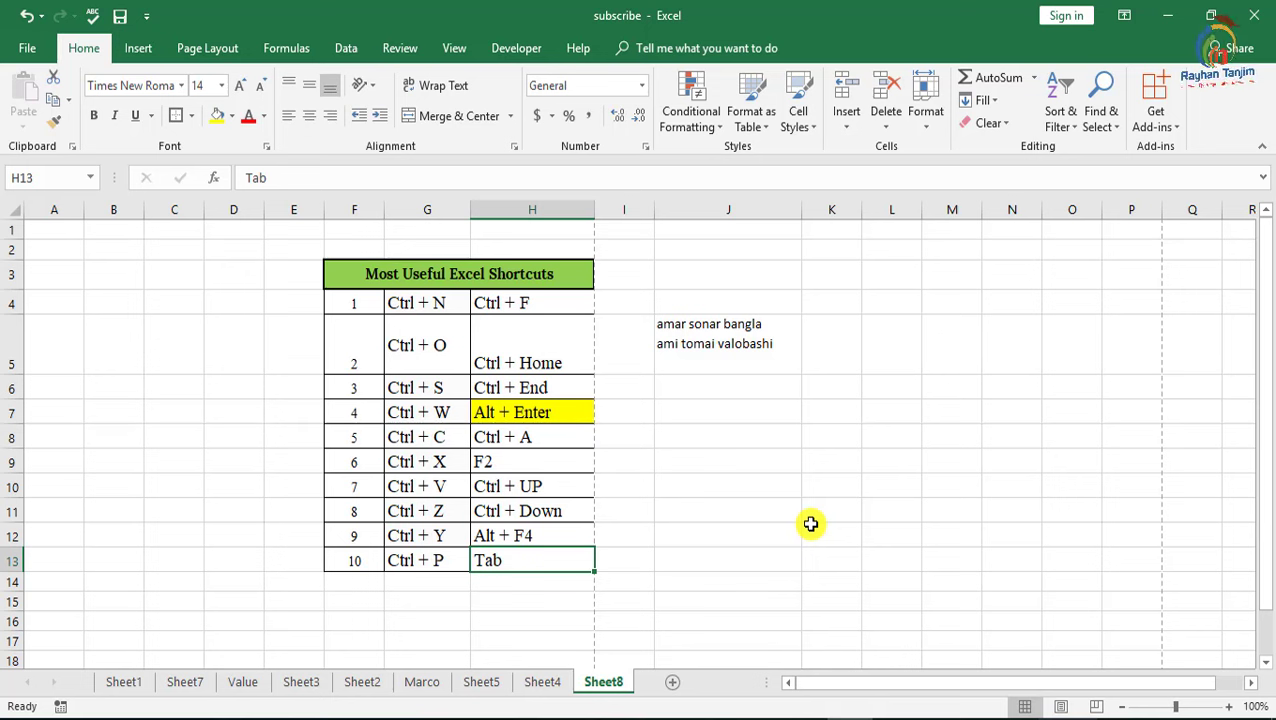
{"action": "left_click", "coordinate": [362, 366]}
{"action": "key", "text": "Tab"}
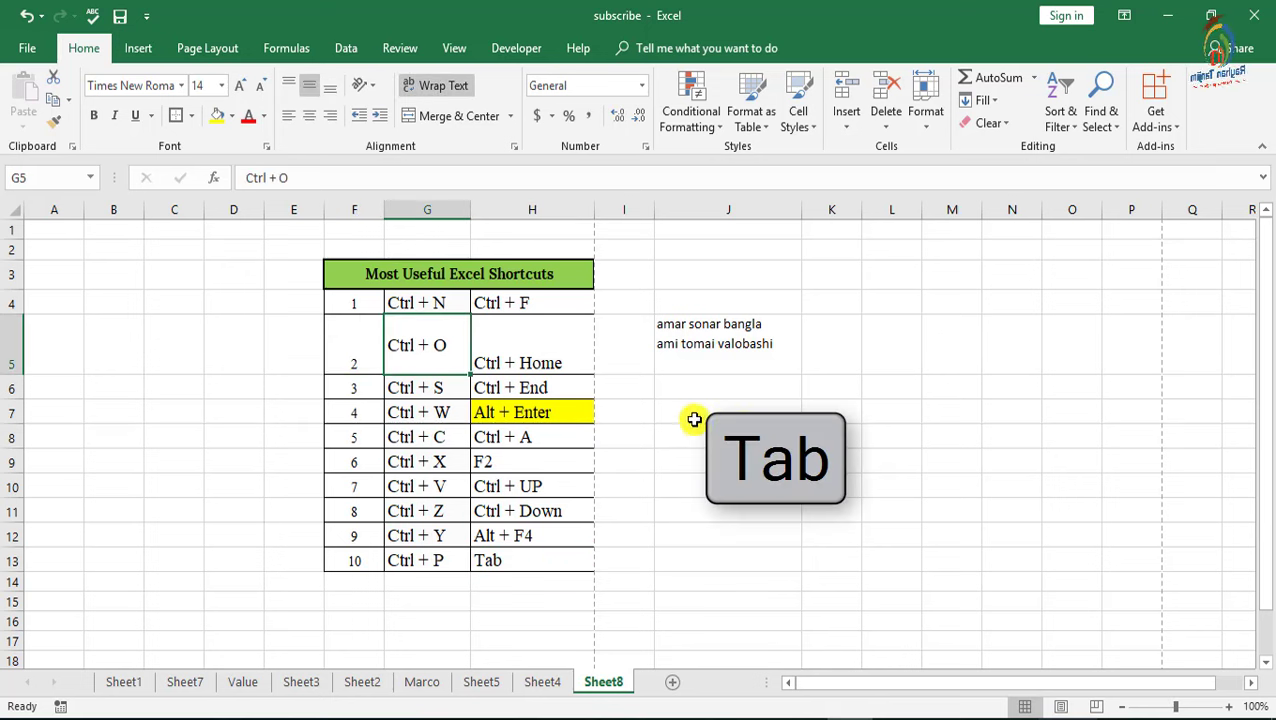
{"action": "key", "text": "Tab"}
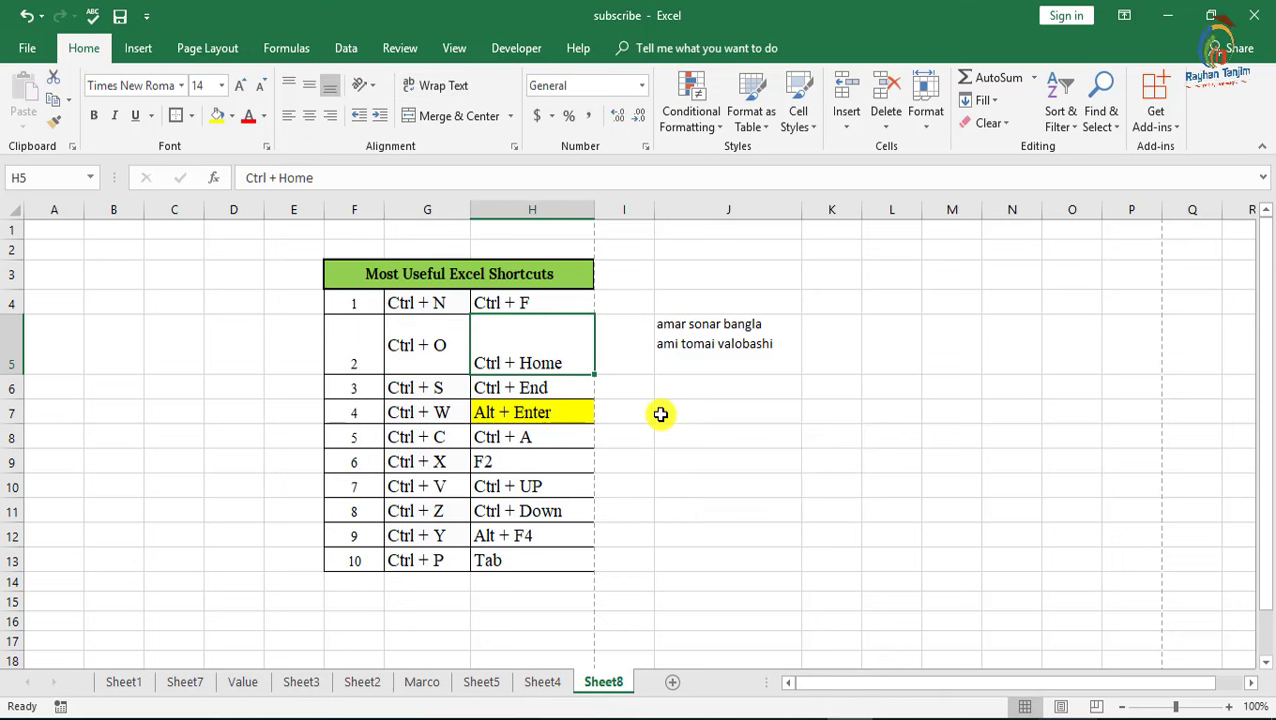
{"action": "left_click", "coordinate": [541, 539]}
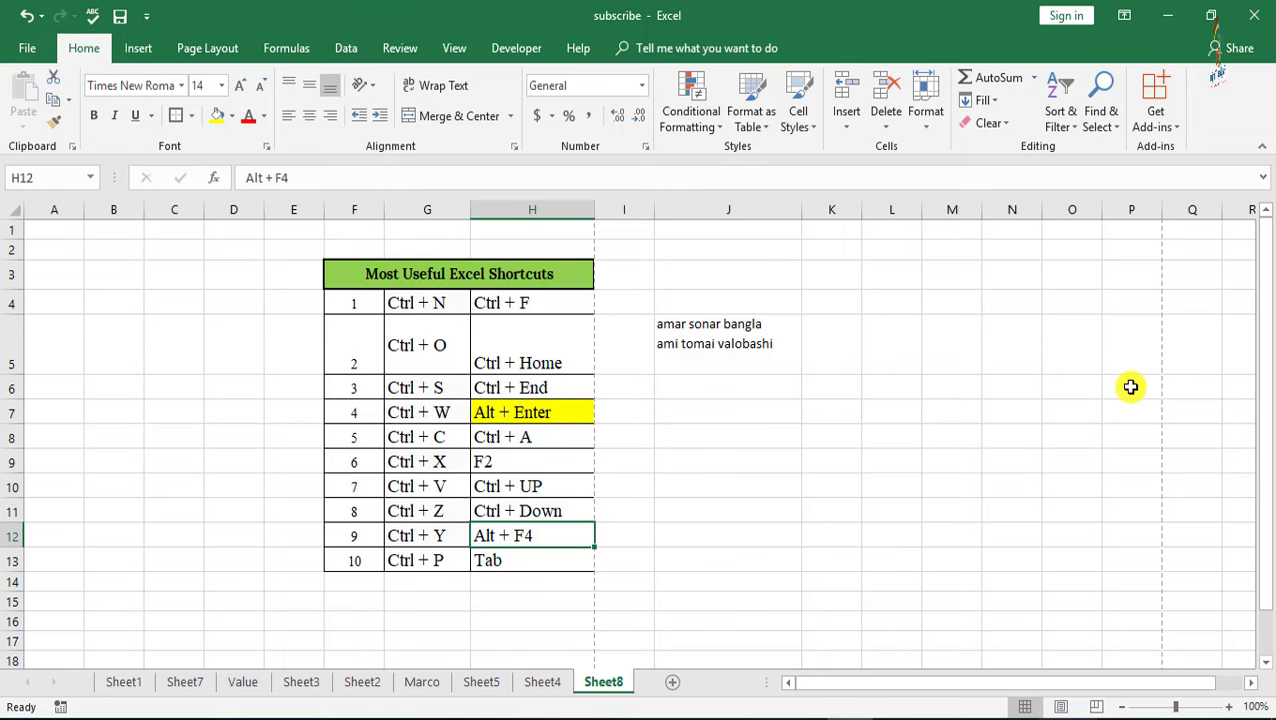
Step: Close Excel with Alt+F4 and reopen the subscribe workbook from the desktop
{"action": "key", "text": "alt+F4"}
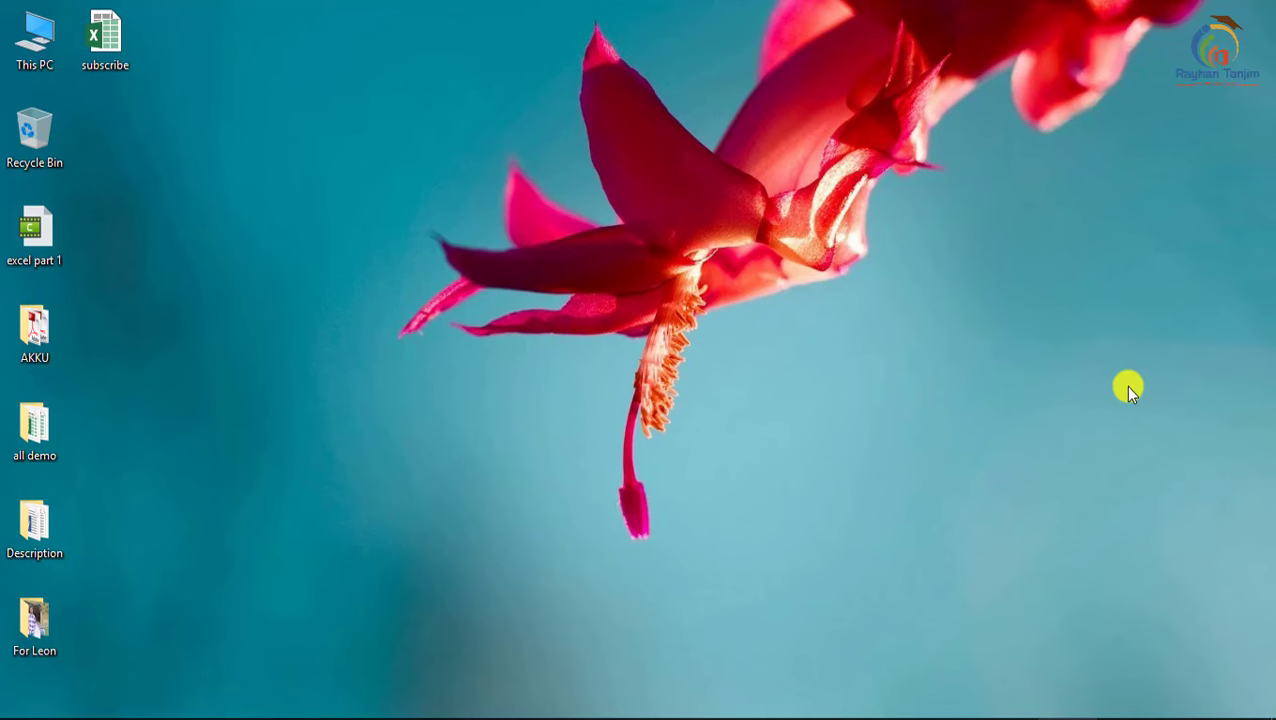
{"action": "double_click", "coordinate": [104, 64]}
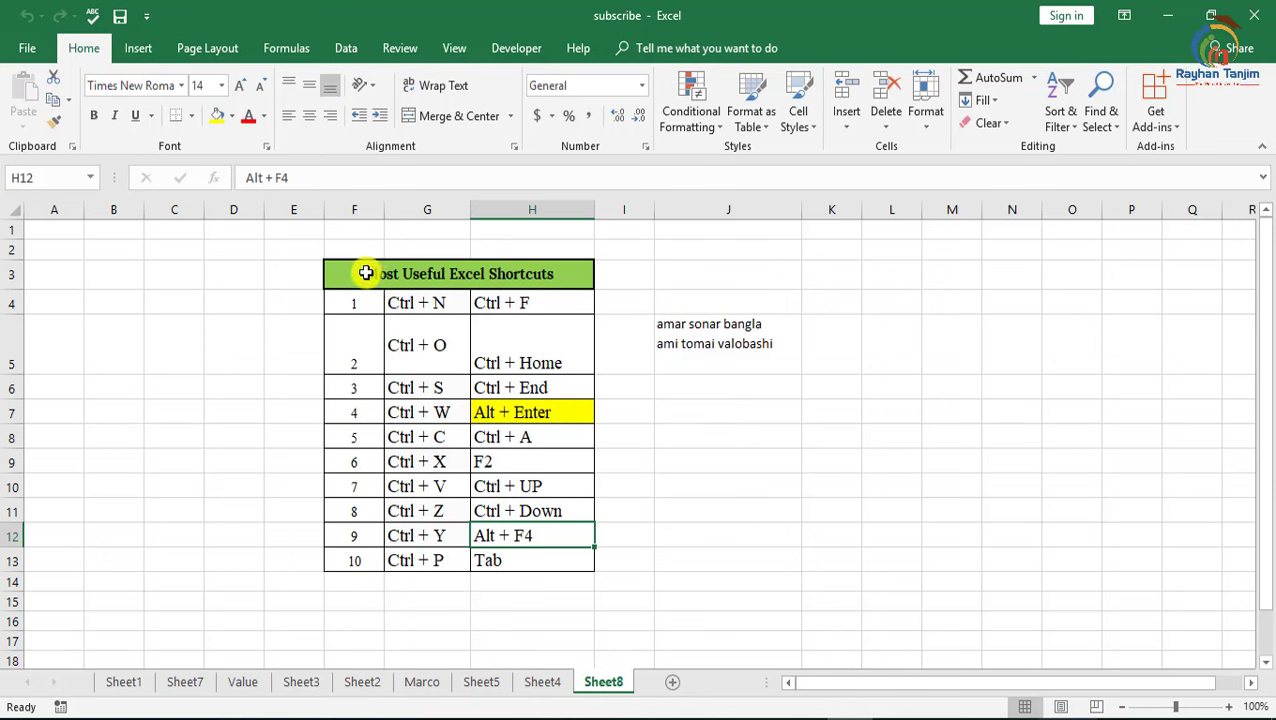
{"action": "left_click_drag", "start_coordinate": [366, 273], "coordinate": [508, 554]}
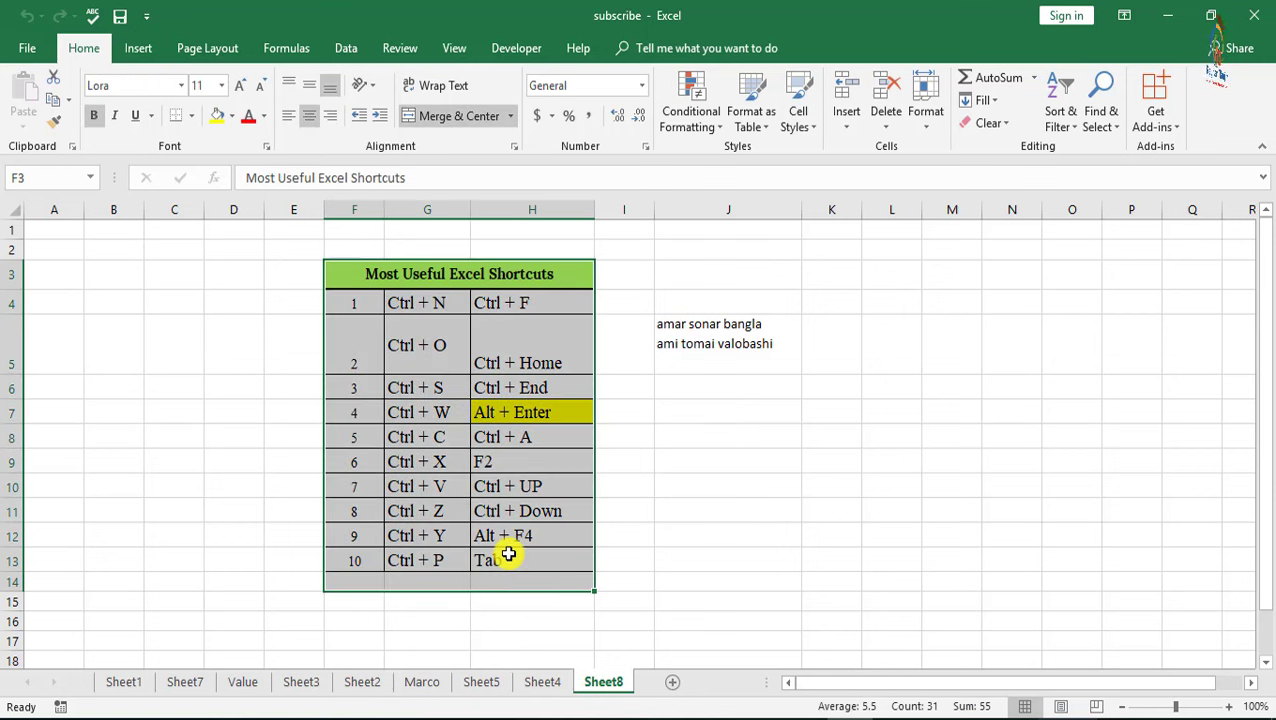
{"action": "left_click", "coordinate": [508, 554]}
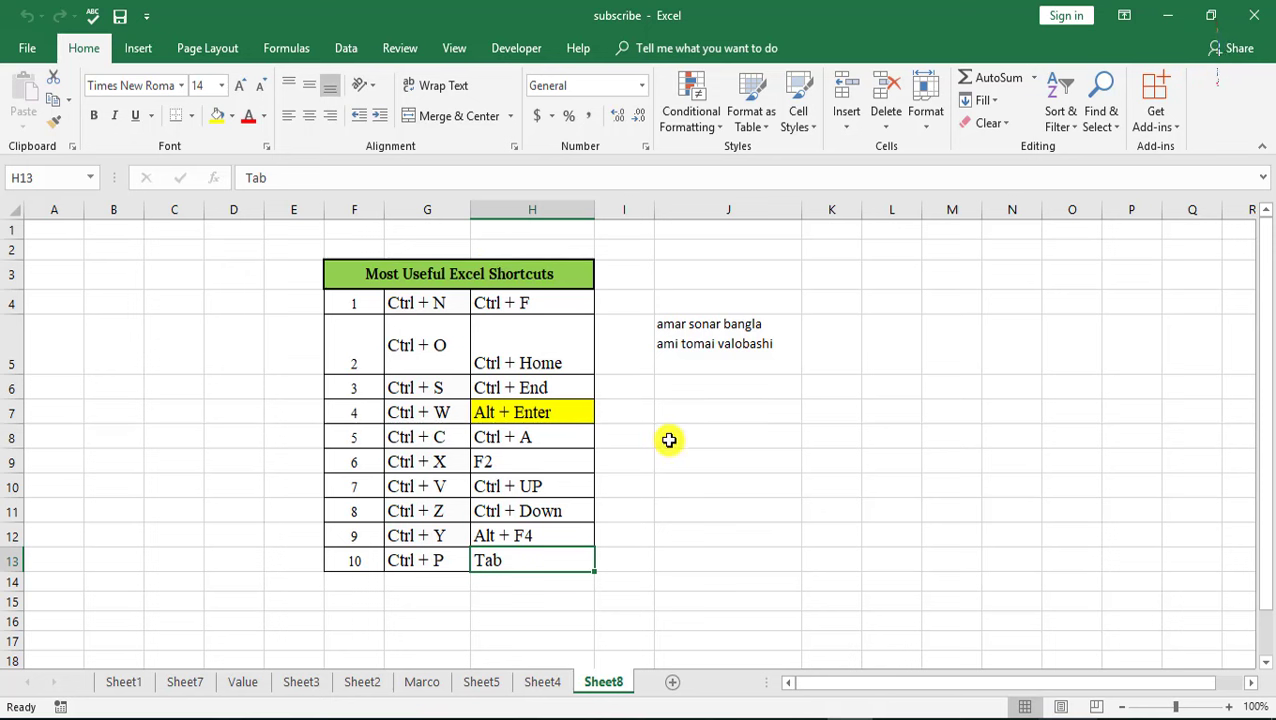